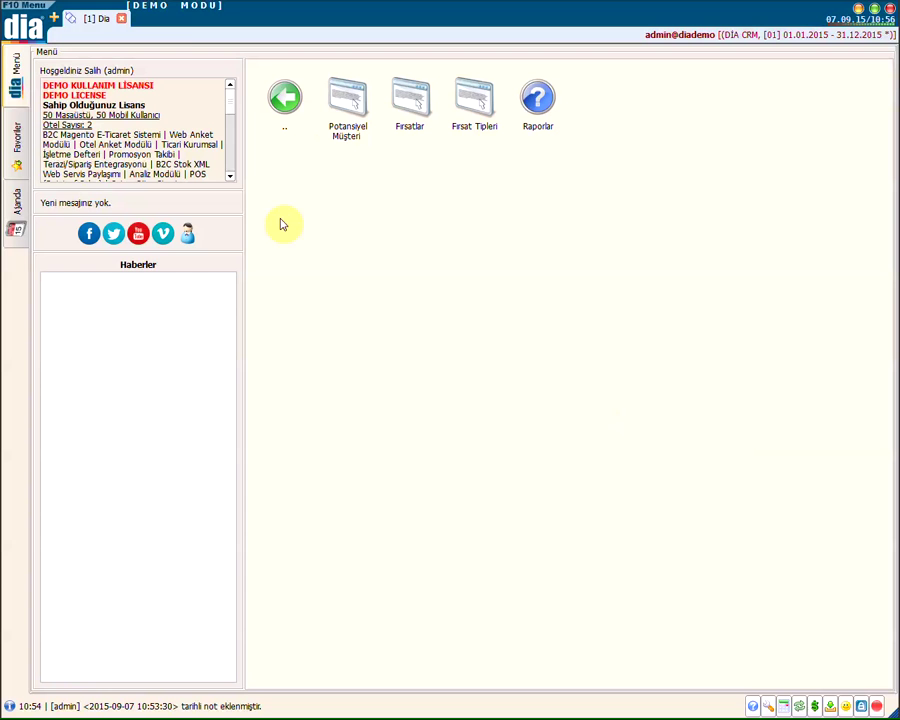
Open the Potansiyel Müşteri list and go through the filter fields from Kodu to Teklif (Red)
left_click(345, 110)
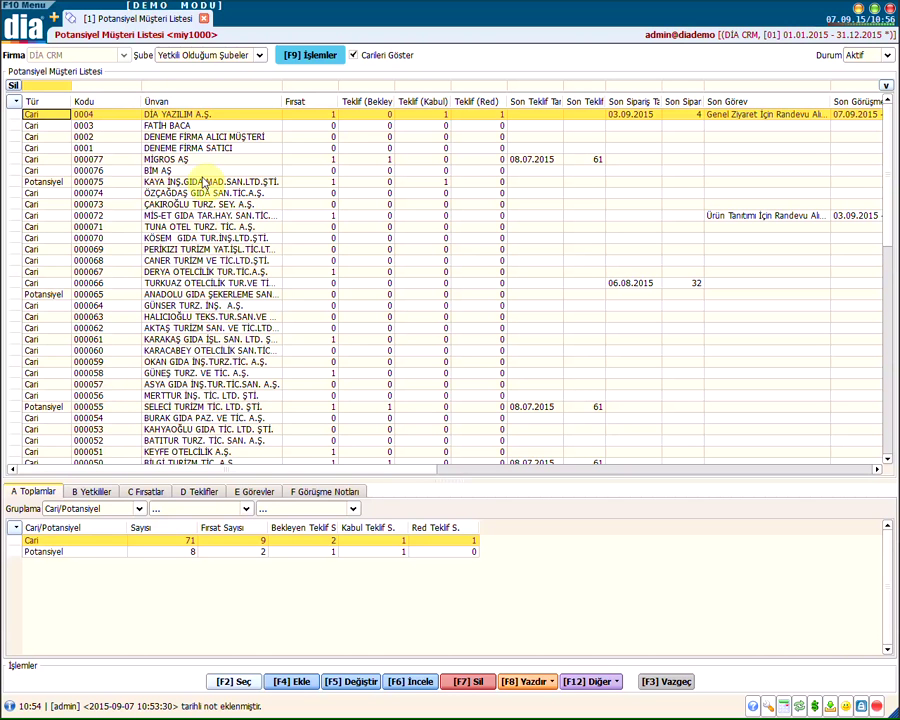
left_click(97, 88)
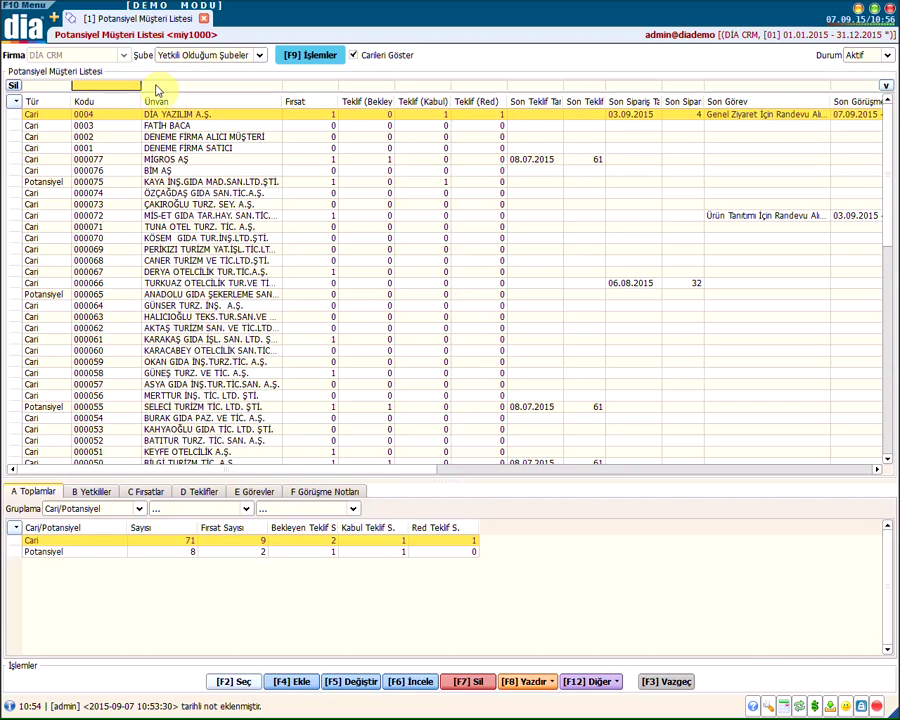
left_click(200, 87)
left_click(296, 86)
left_click(356, 87)
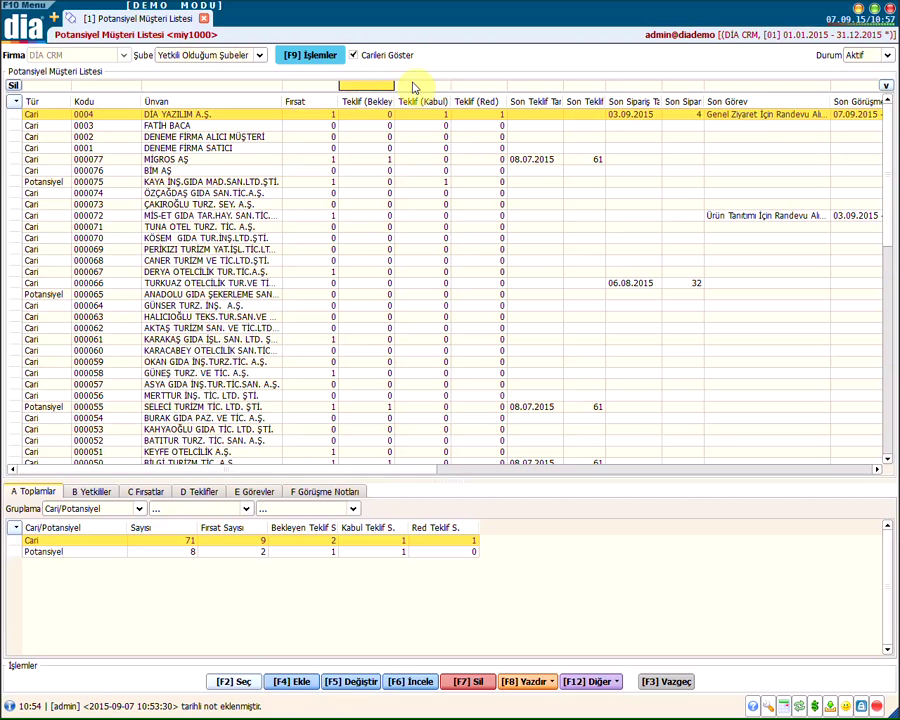
left_click(412, 85)
left_click(474, 85)
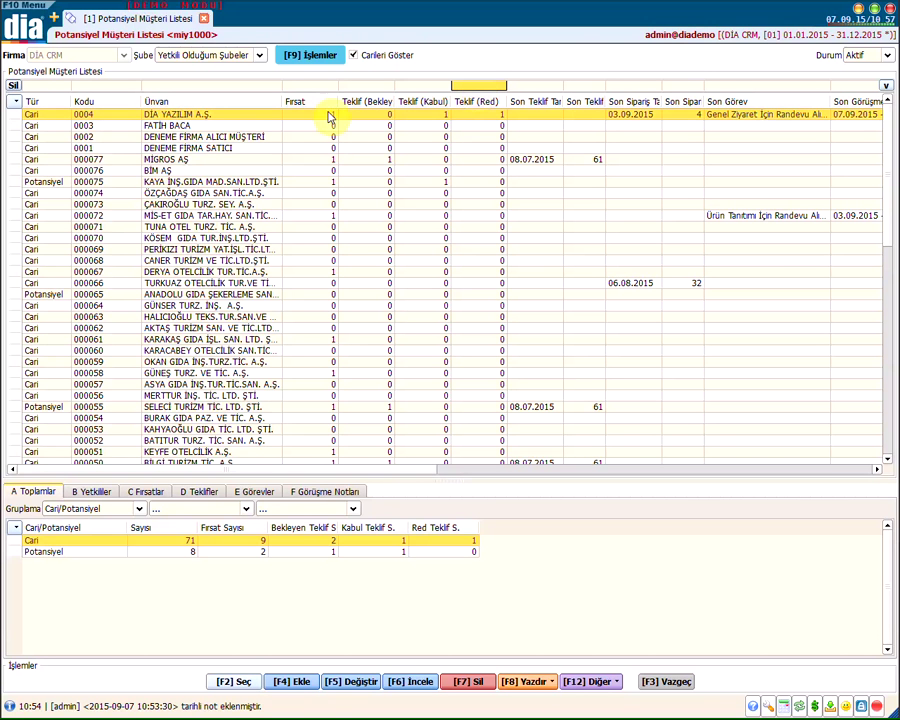
Review which columns can be shown in the potential customer list
left_click(16, 106)
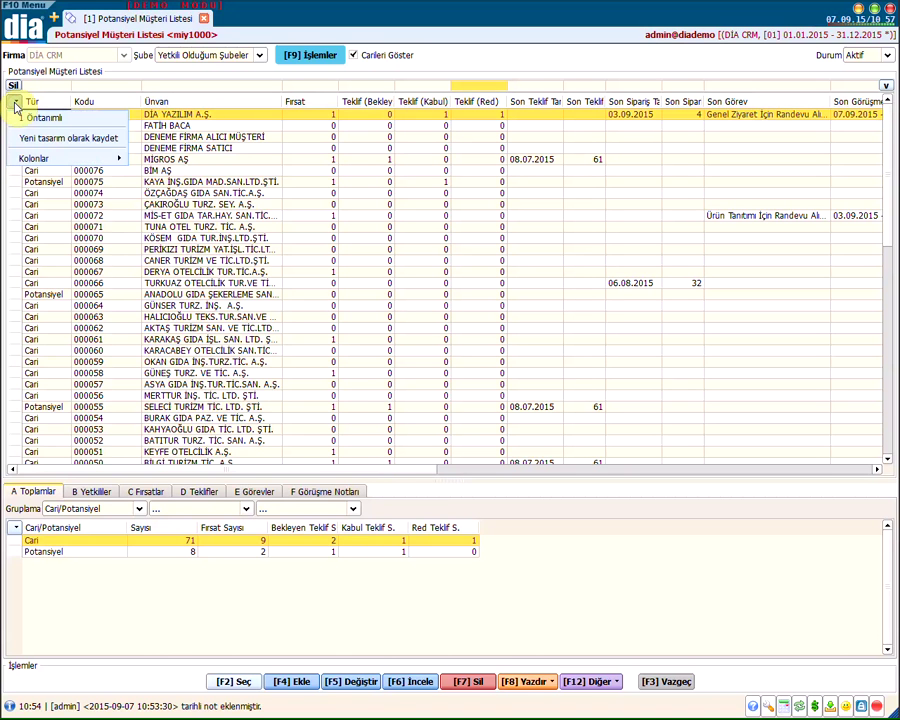
mouse_move(35, 160)
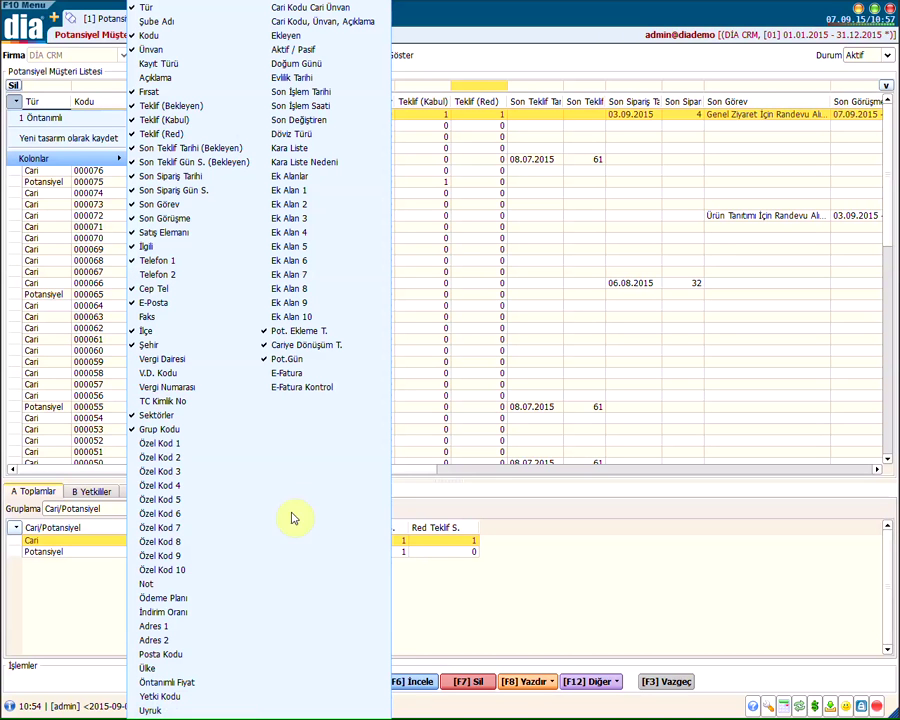
left_click(468, 86)
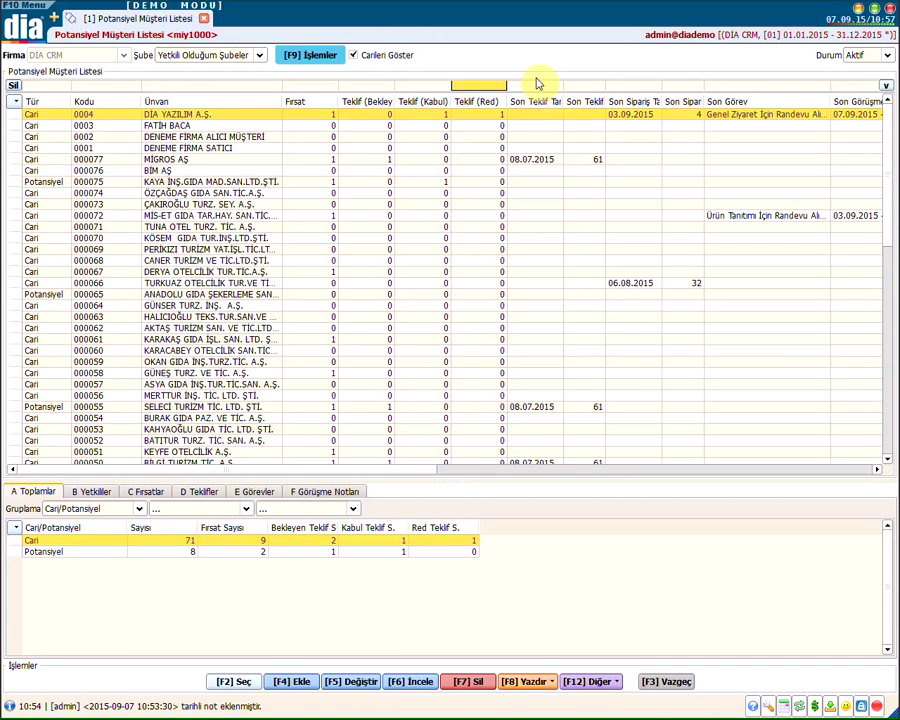
left_click(15, 101)
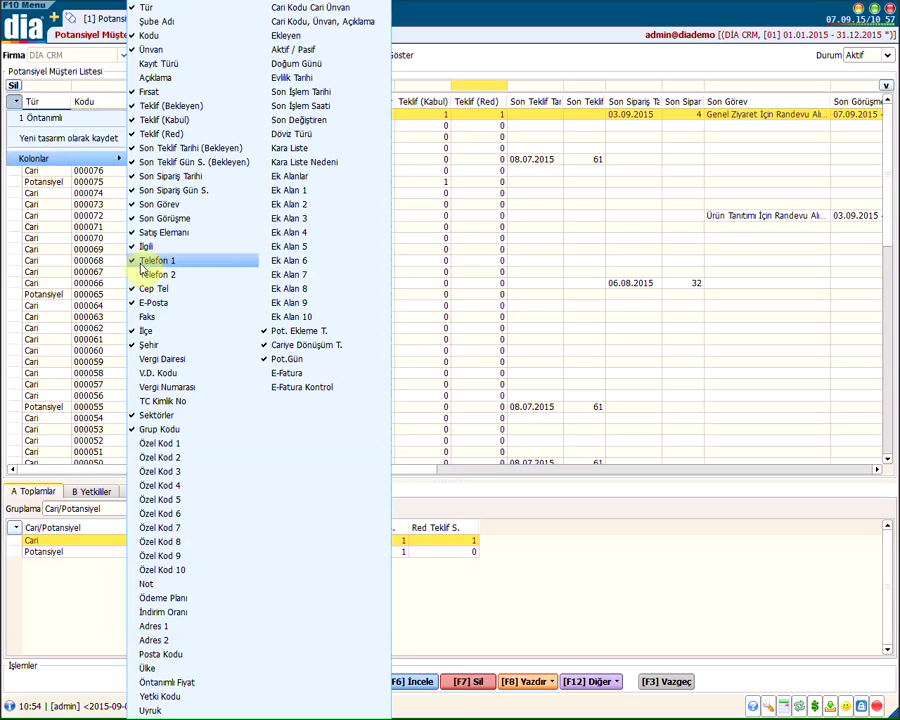
left_click(409, 470)
Filter the potential customer list by Şehir with "izm"
left_click_drag(540, 460, 790, 456)
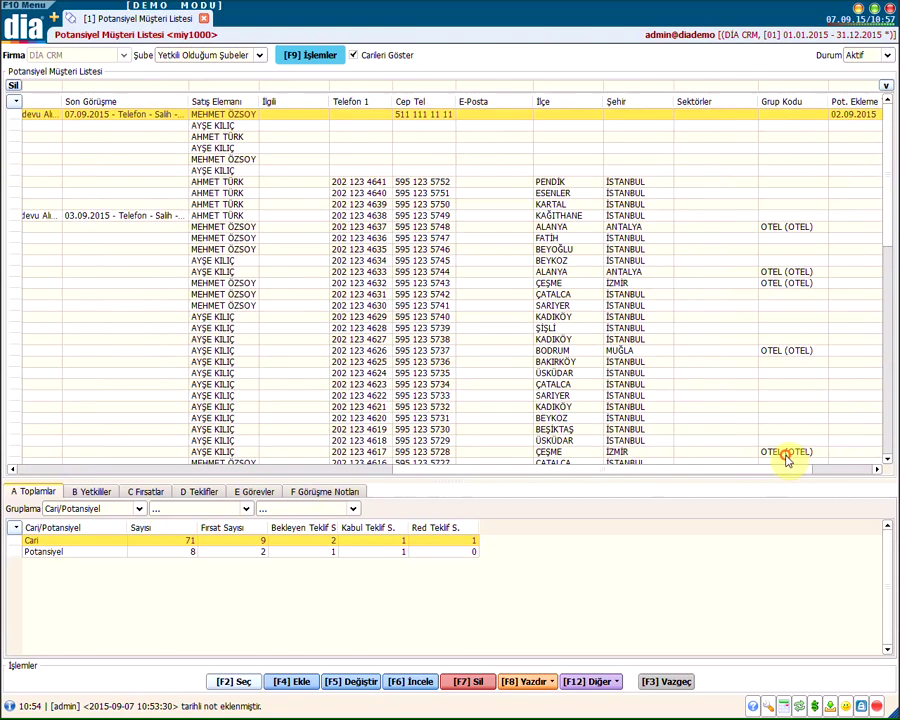
left_click(619, 86)
type("izm")
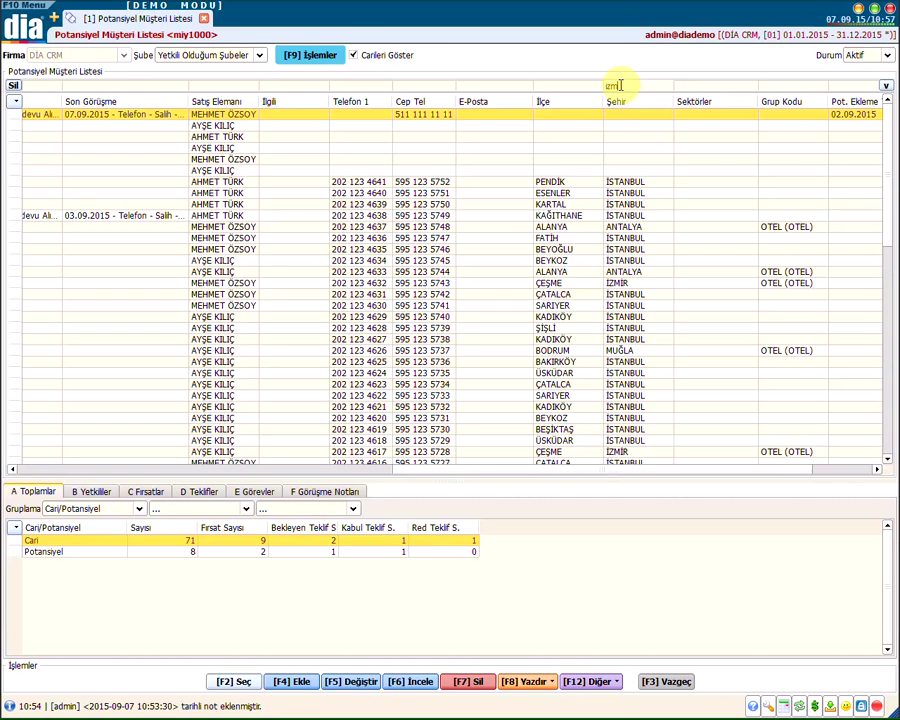
key("Return")
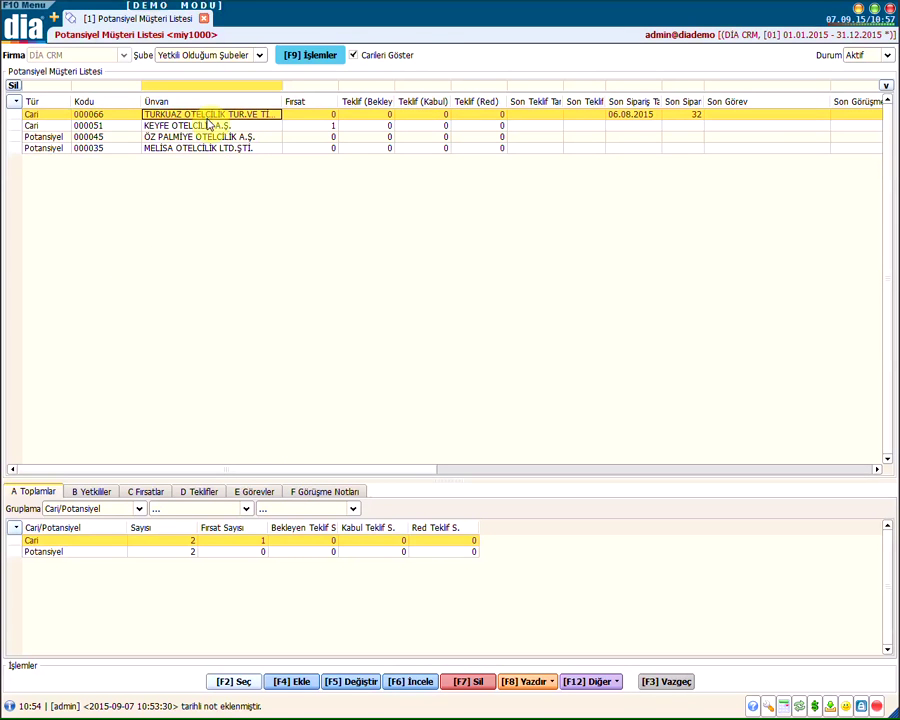
Select all four filtered customers and view the operations available for them
key("Insert")
key("Insert")
key("Insert")
key("Insert")
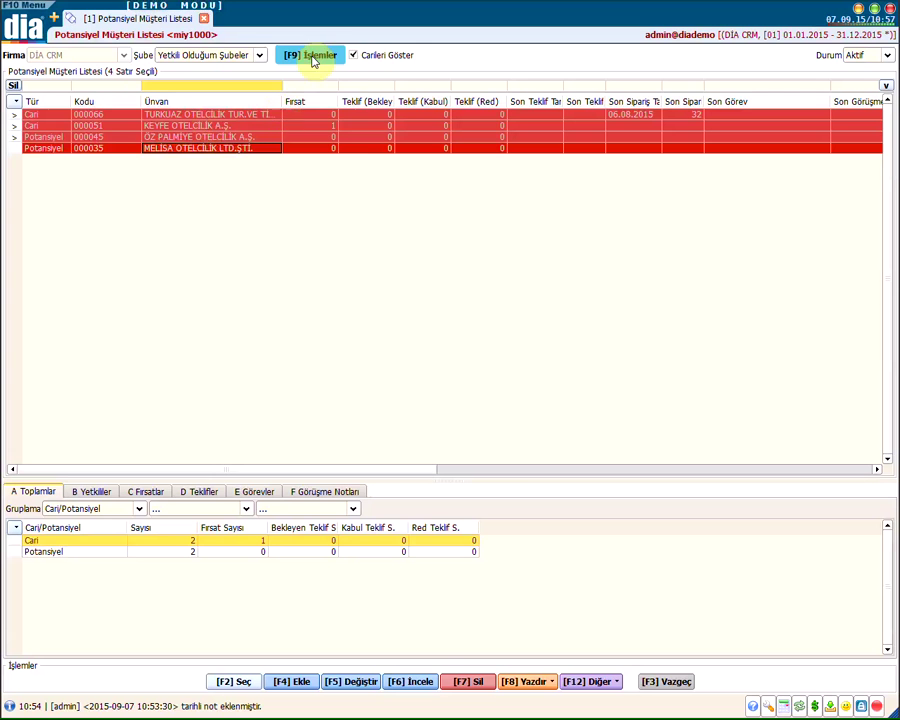
left_click(310, 55)
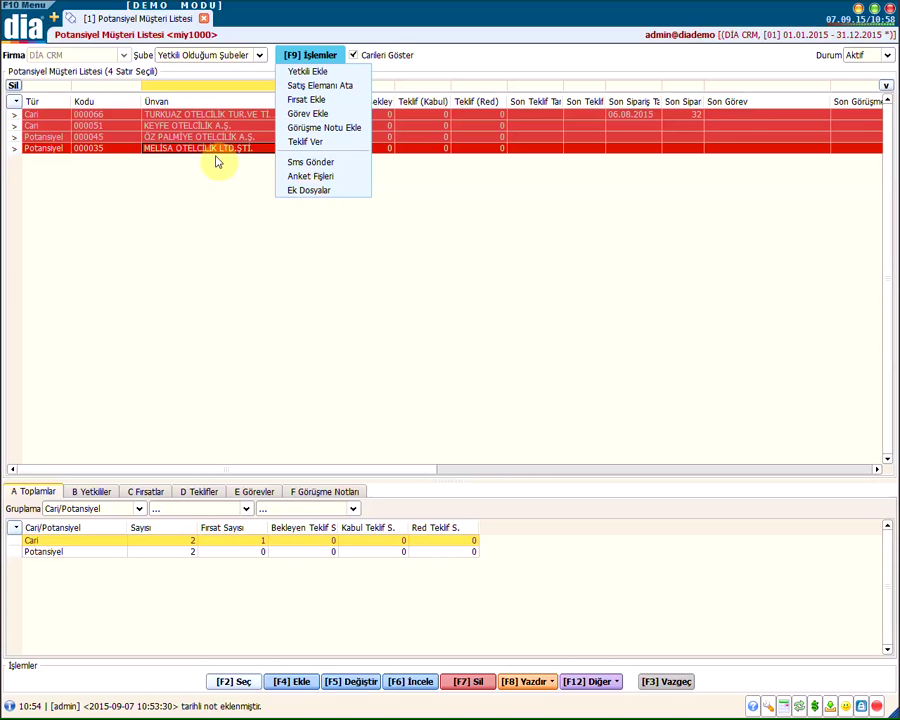
Reselect all filtered customers and try to send them an SMS together
left_click(213, 122)
left_click(212, 116)
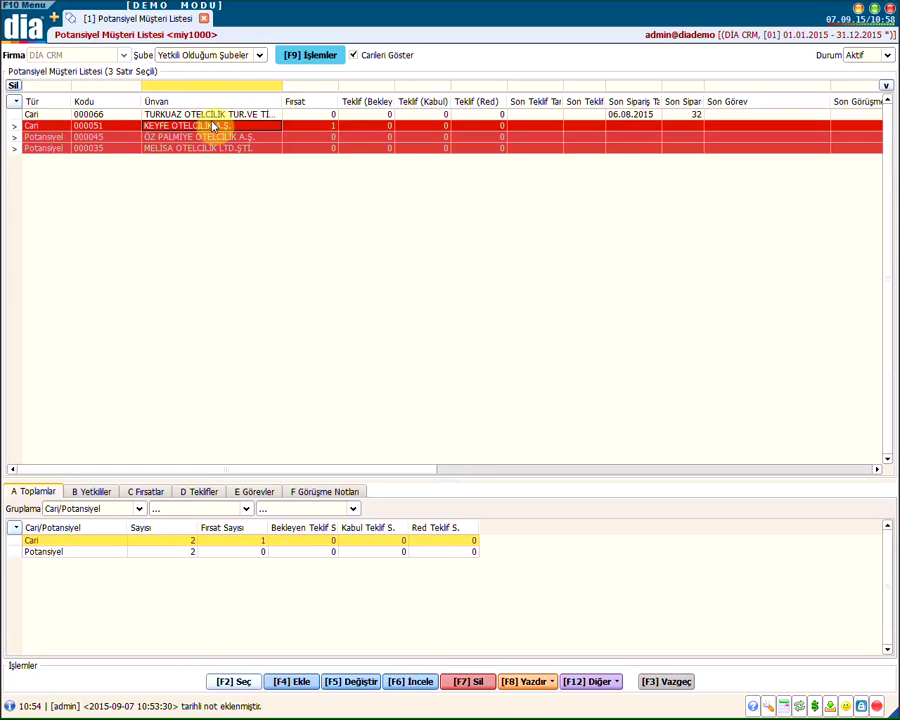
left_click(220, 125)
key("ctrl+a")
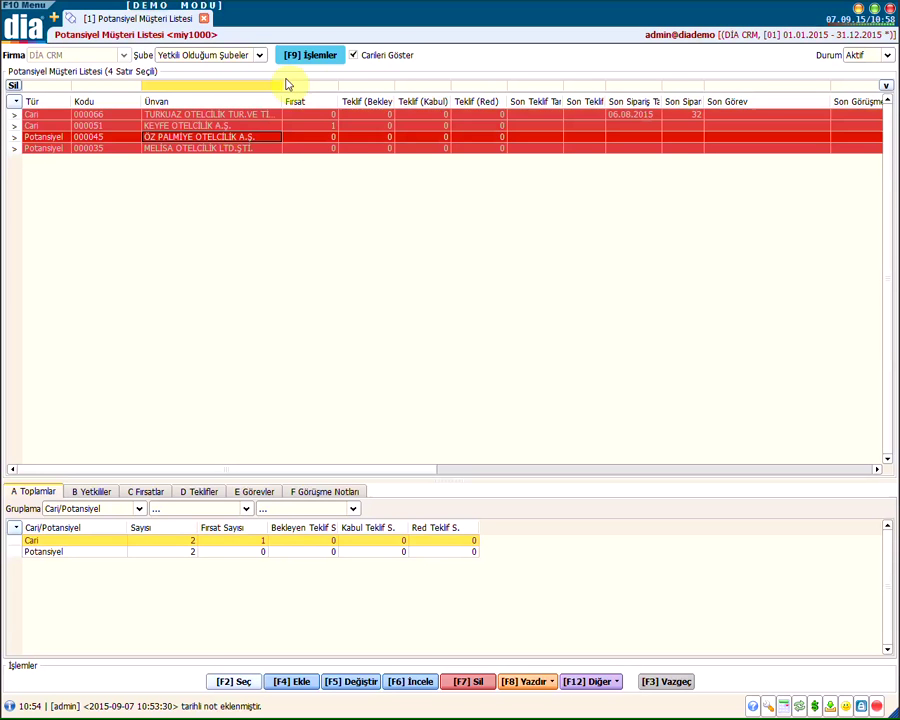
left_click(310, 55)
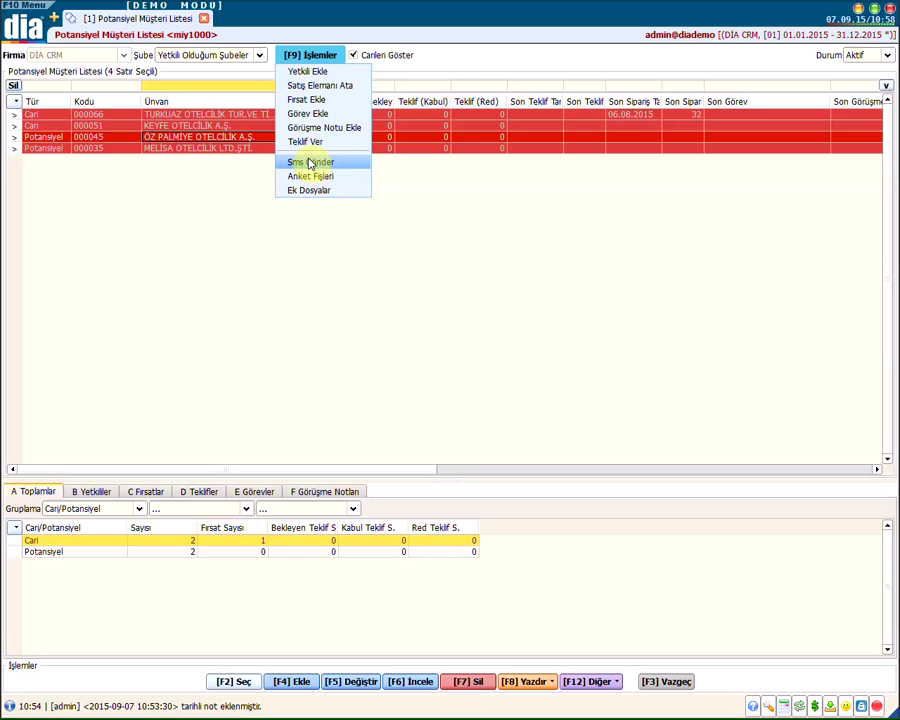
left_click(311, 163)
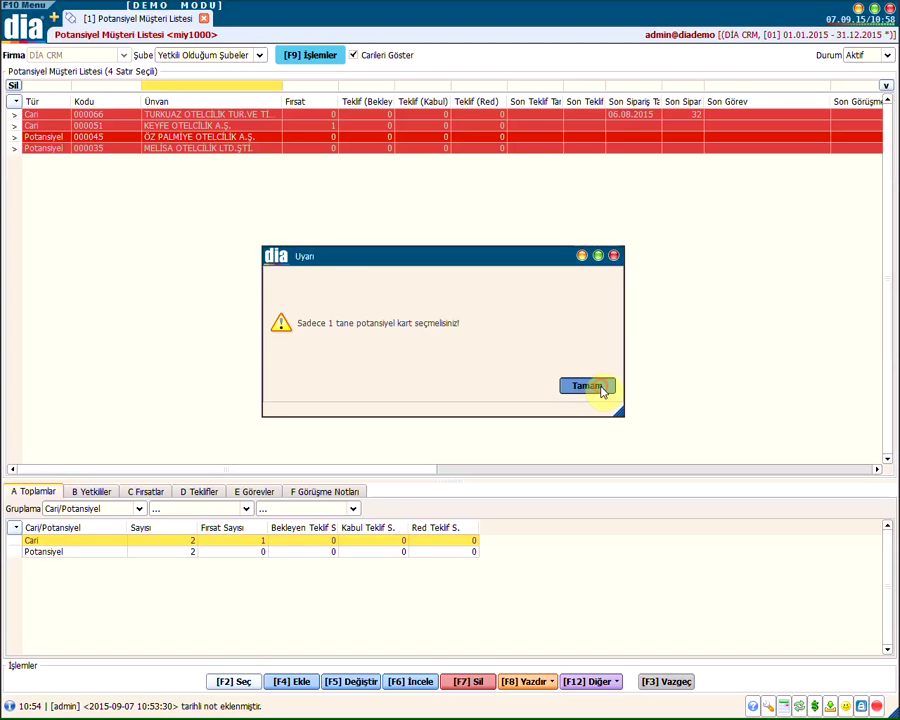
left_click(592, 386)
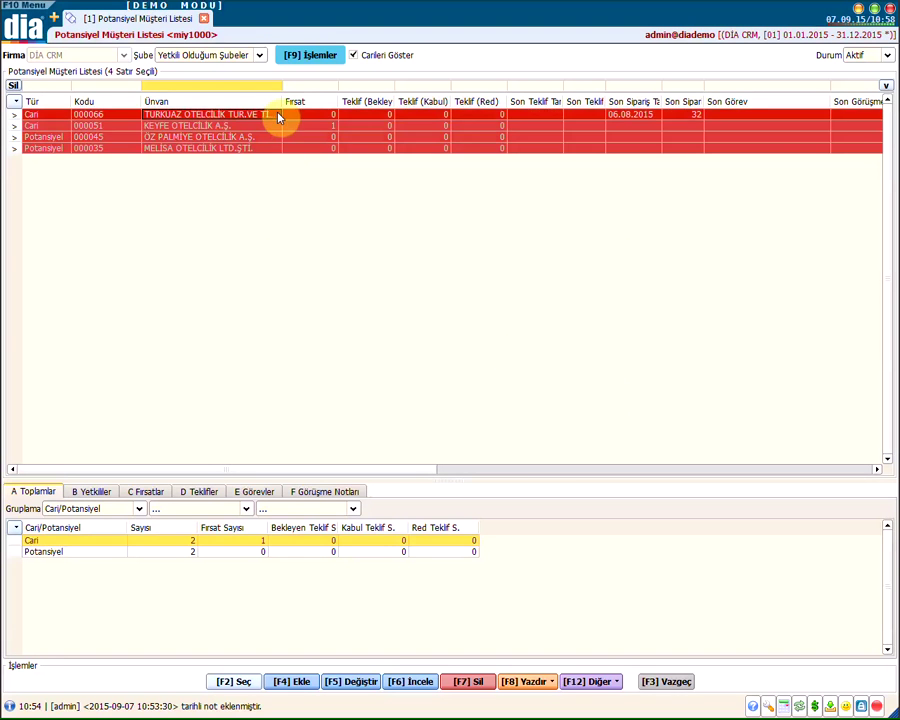
Deselect all four customers in the filtered list
key("space")
key("space")
key("space")
key("space")
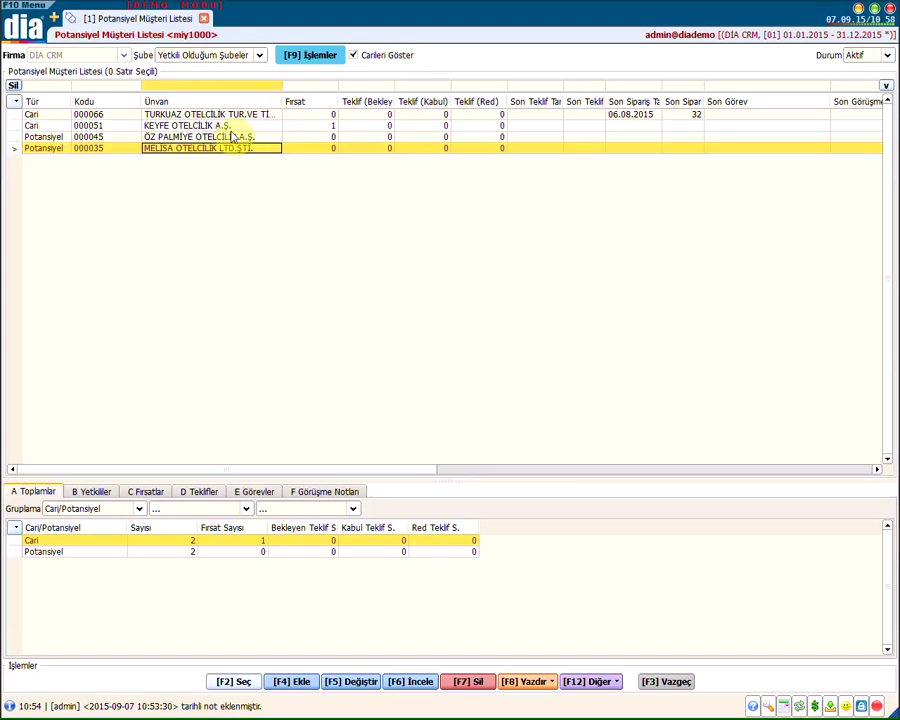
Clear the Şehir filter so the full potential customer list is shown
left_click(615, 87)
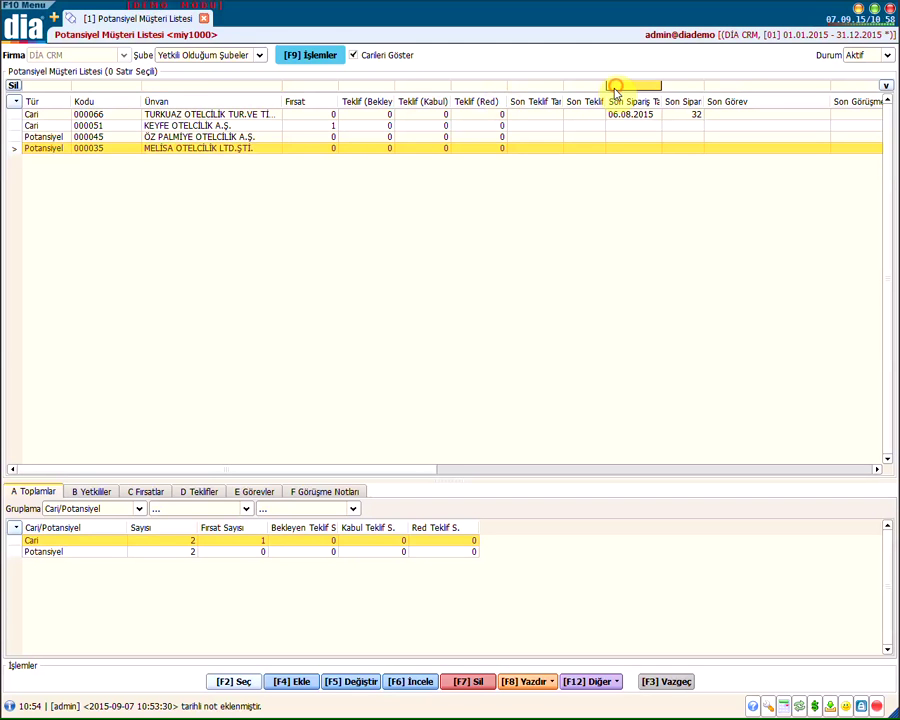
key("Tab")
key("Tab")
key("Tab")
key("Tab")
key("Tab")
key("Tab")
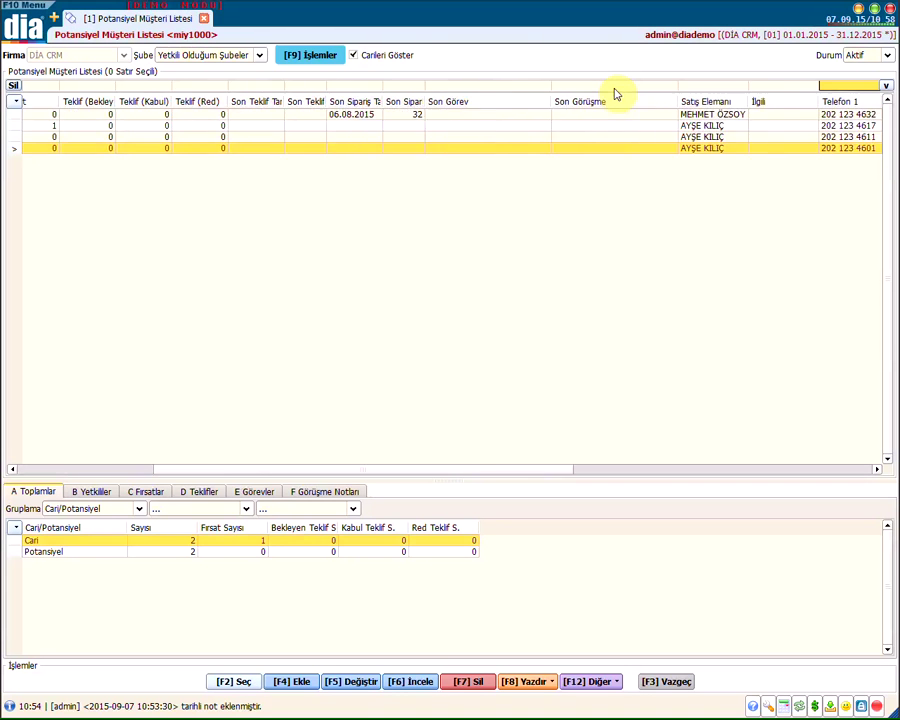
key("Tab")
key("Tab")
key("Tab")
key("Tab")
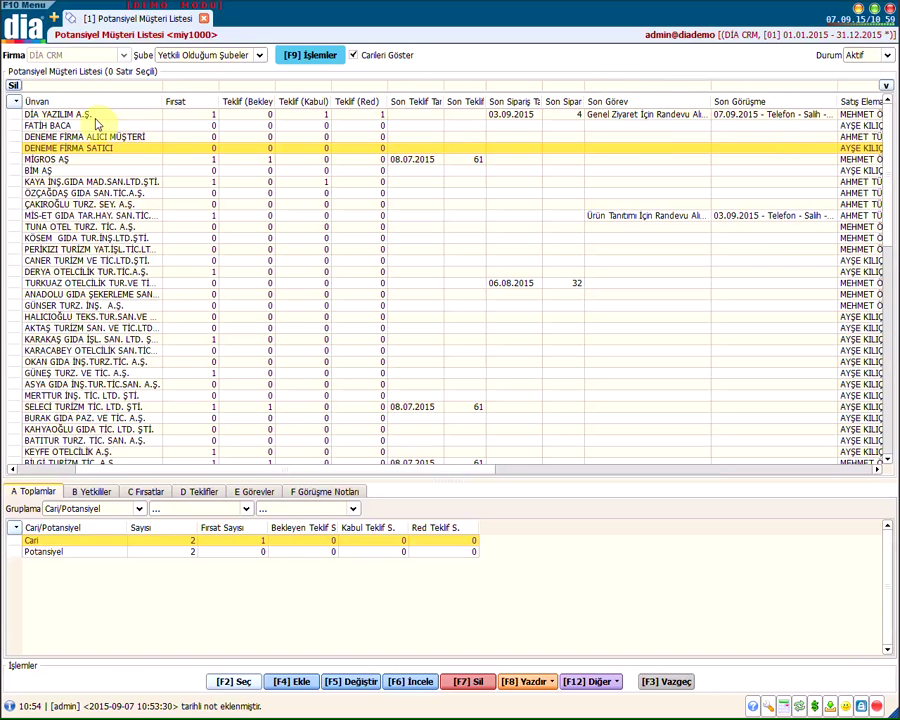
Start a free-form SMS for the customer DİA YAZILIM A.Ş
left_click(40, 116)
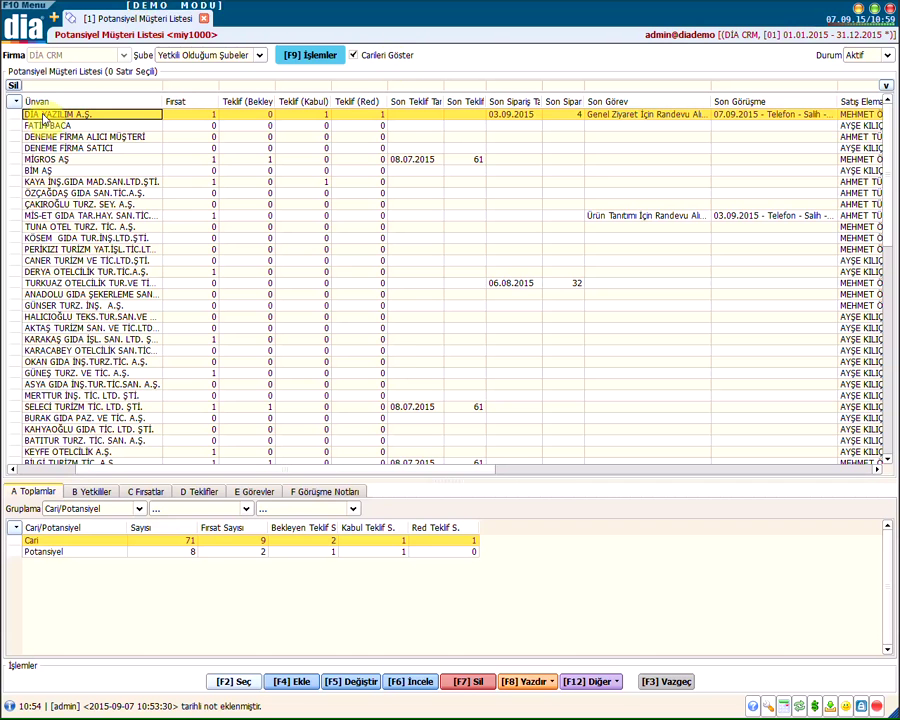
left_click(329, 56)
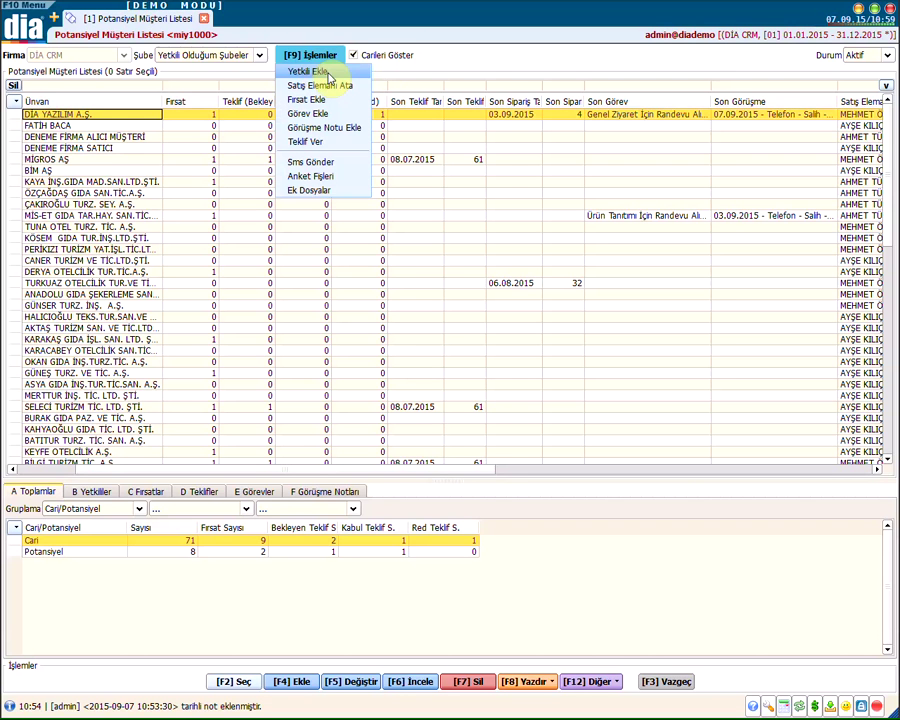
left_click(330, 163)
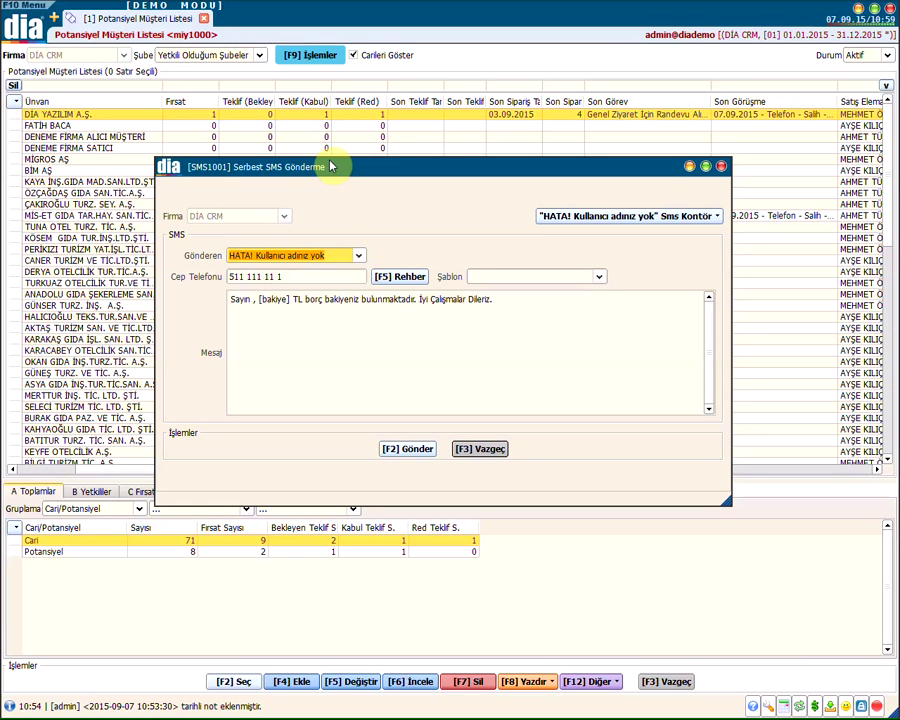
Preview the Randevu Bilgilendirme template for the SMS and apply the Borç Hatırlatma template instead
left_click(482, 282)
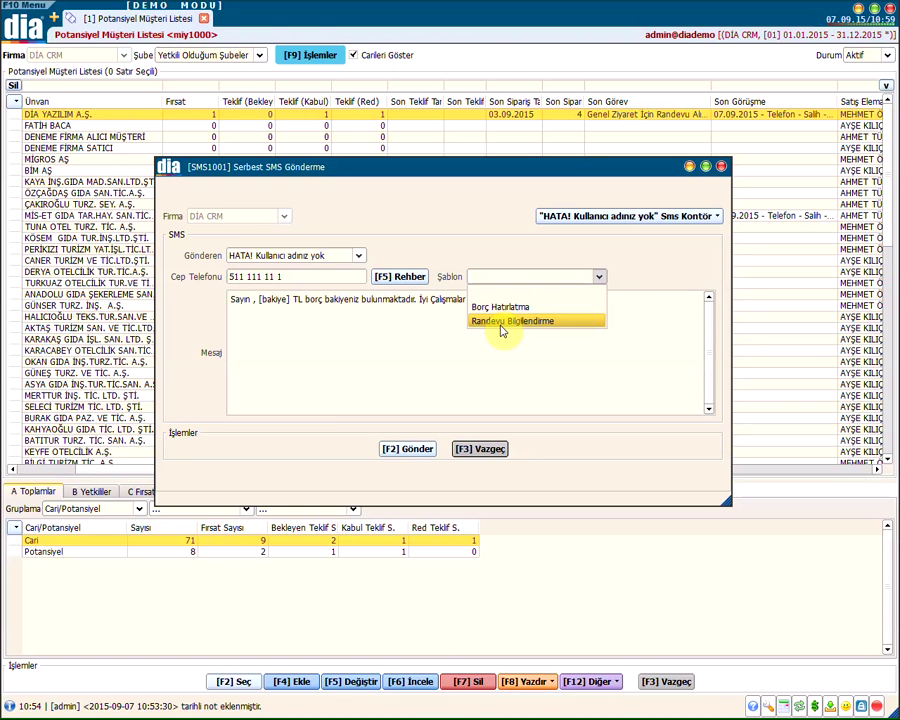
left_click(500, 322)
left_click(509, 280)
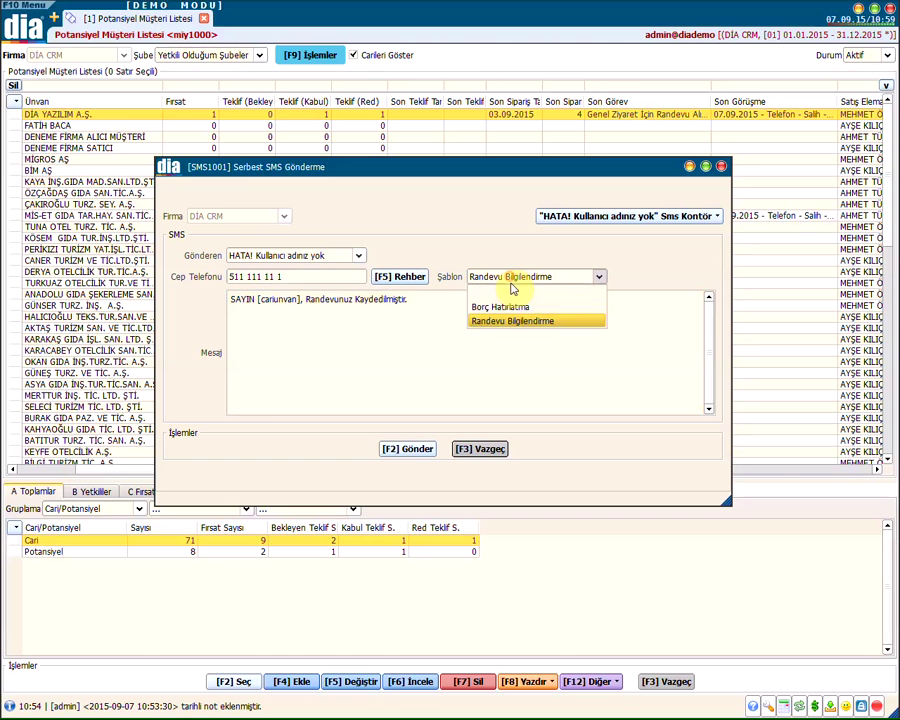
left_click(514, 308)
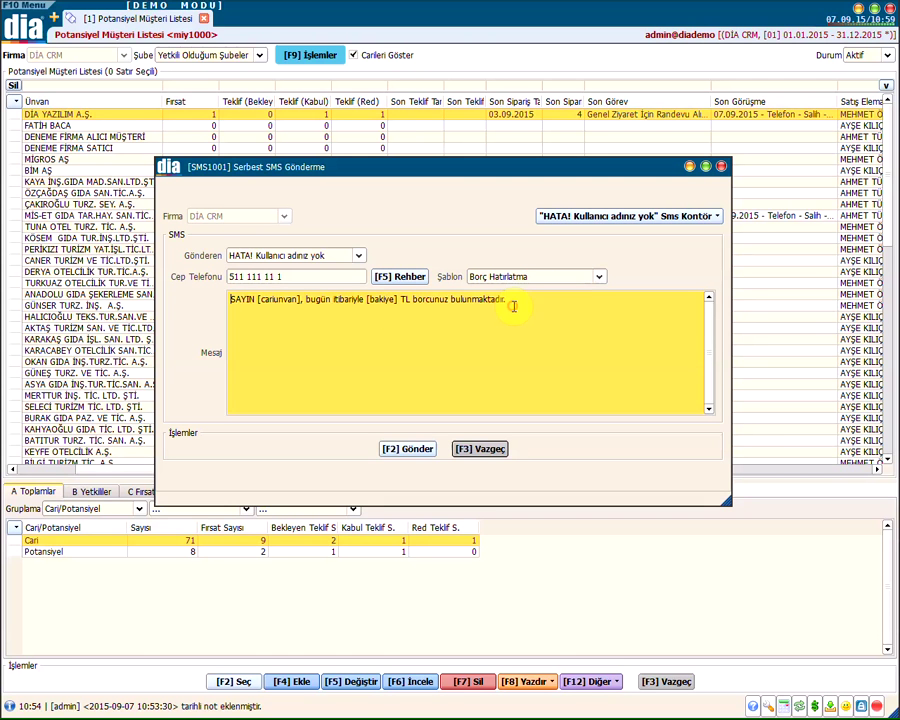
Review the SMS's recipient phone field, sender choices and credit options, and discard the message unsent
left_click(310, 277)
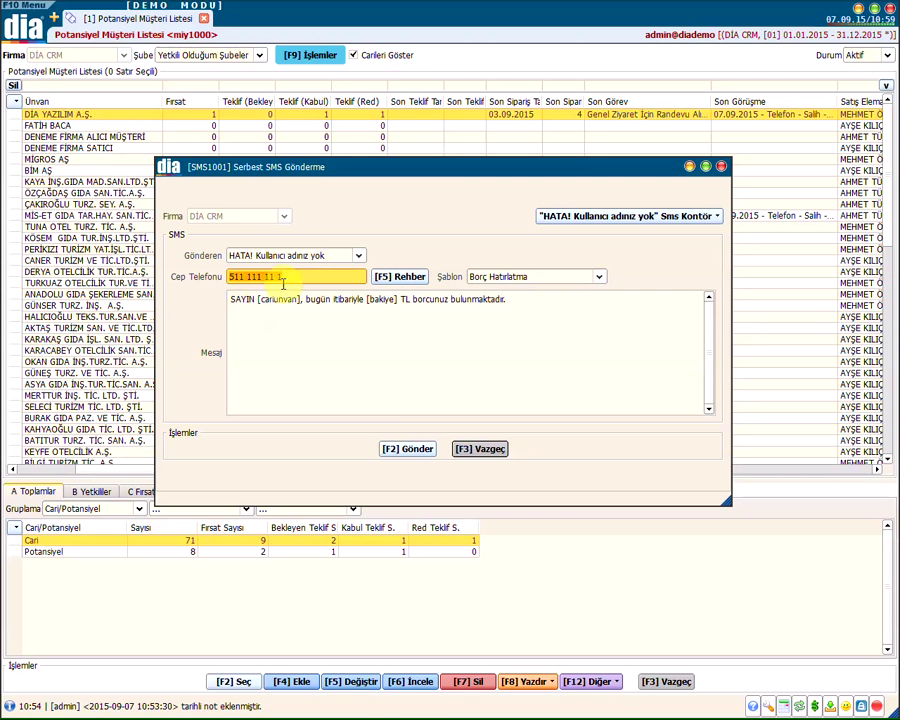
mouse_move(283, 279)
left_mouse_down()
mouse_move(236, 281)
mouse_move(268, 283)
left_mouse_up()
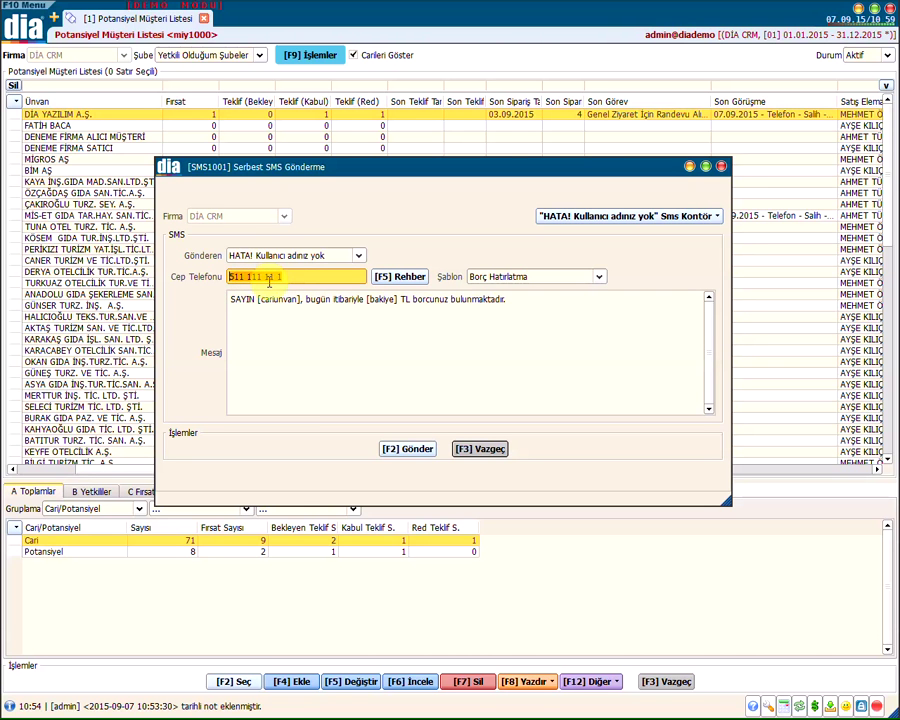
left_click(262, 255)
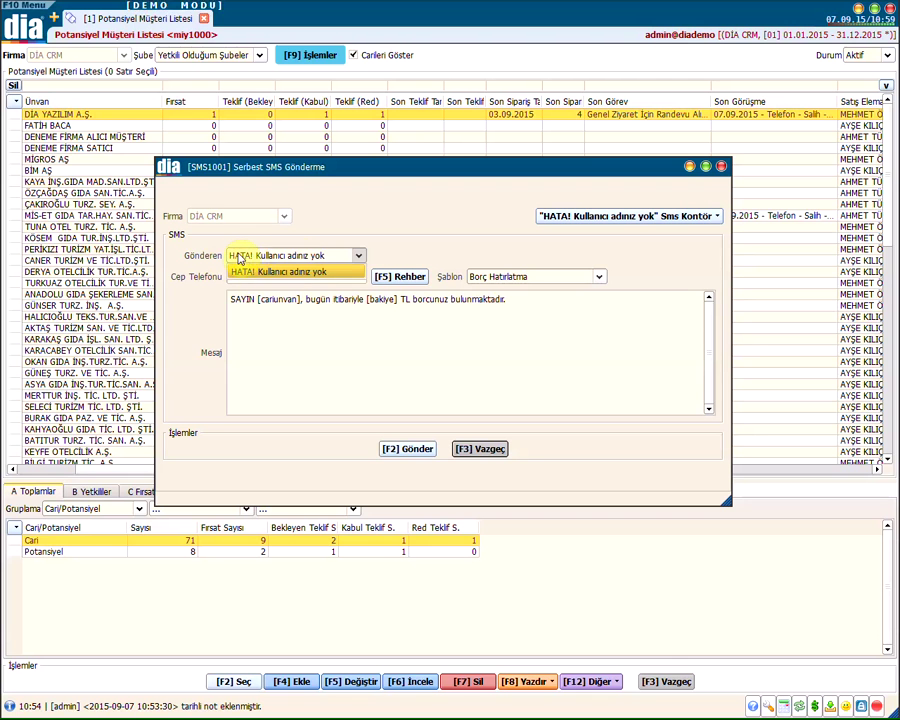
left_click(381, 255)
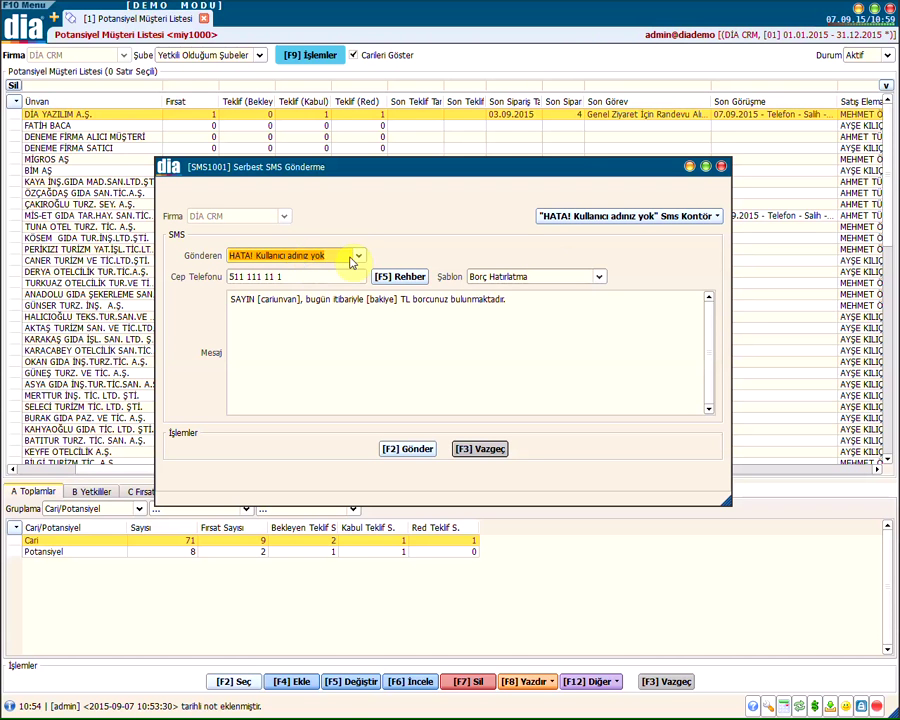
left_click(590, 216)
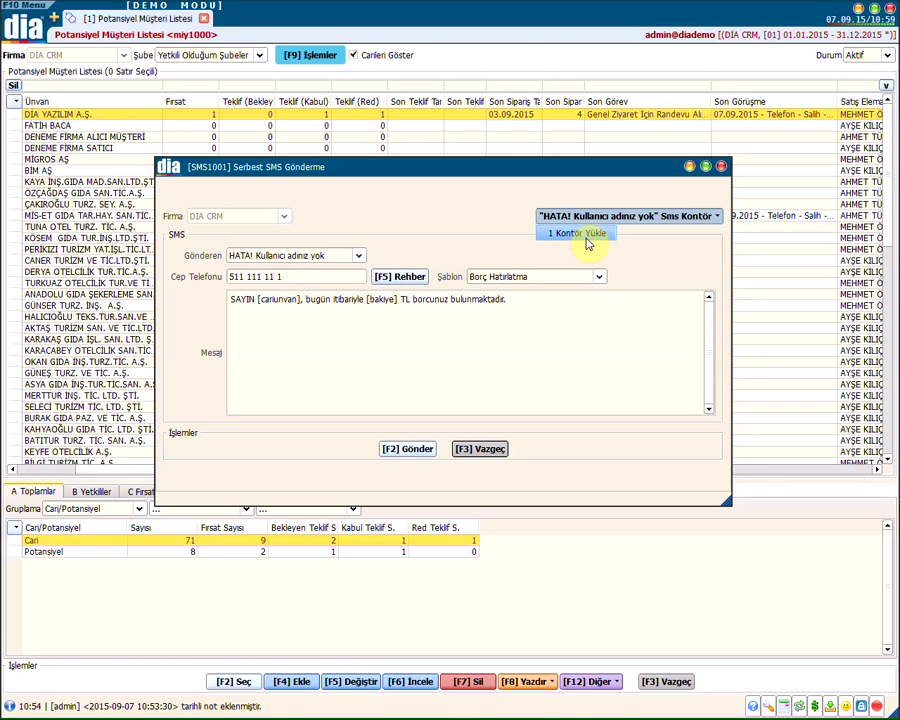
left_click(487, 237)
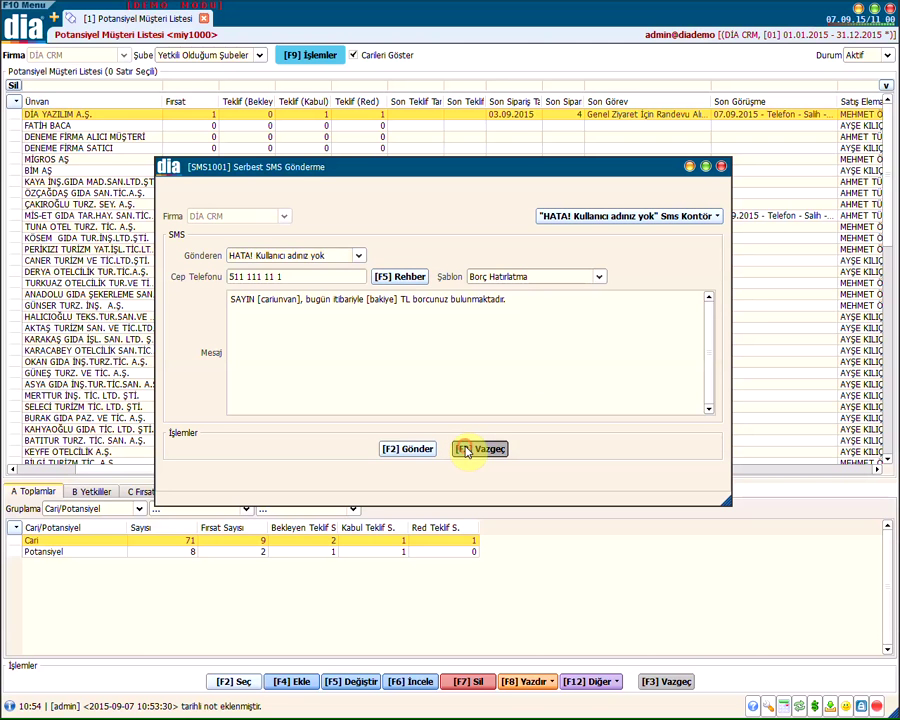
left_click(467, 450)
left_click(506, 360)
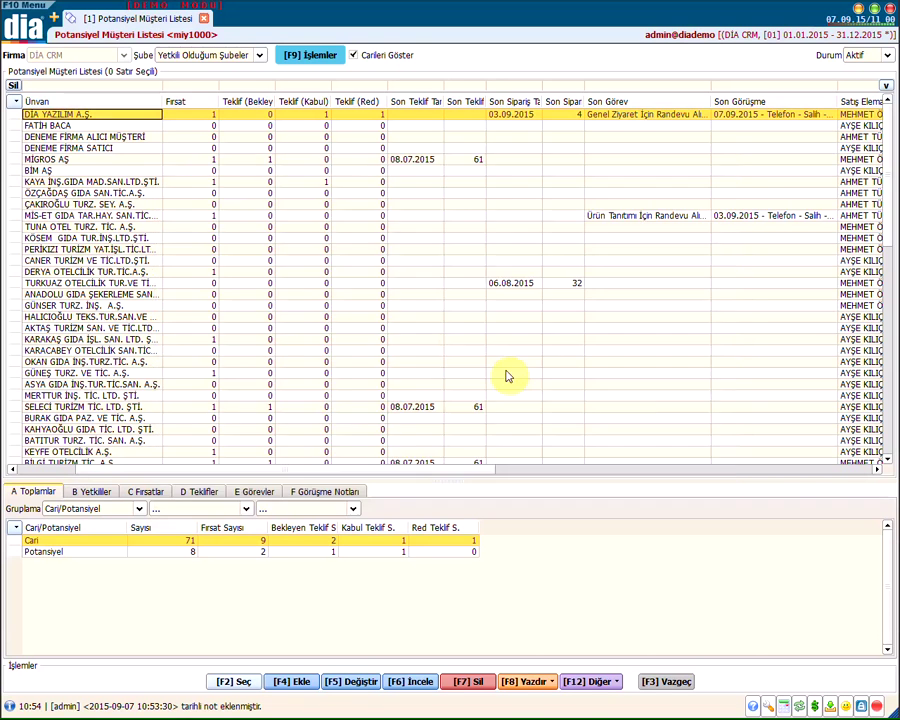
Open the survey records of DİA YAZILIM A.Ş. and view the list by the statuses Tamamlandı and Onaylandı
left_click(325, 58)
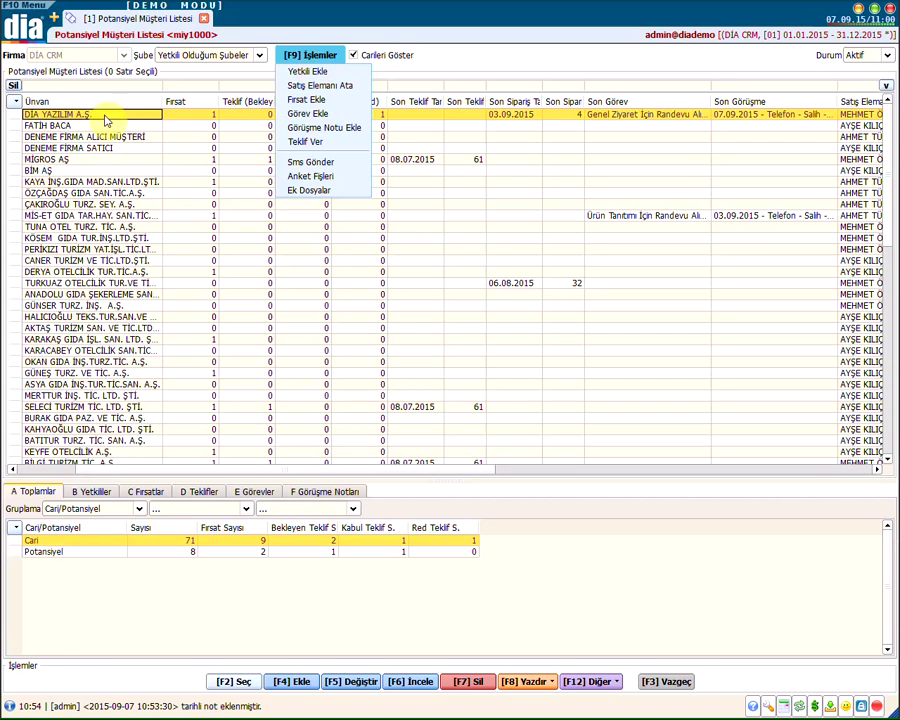
left_click(328, 178)
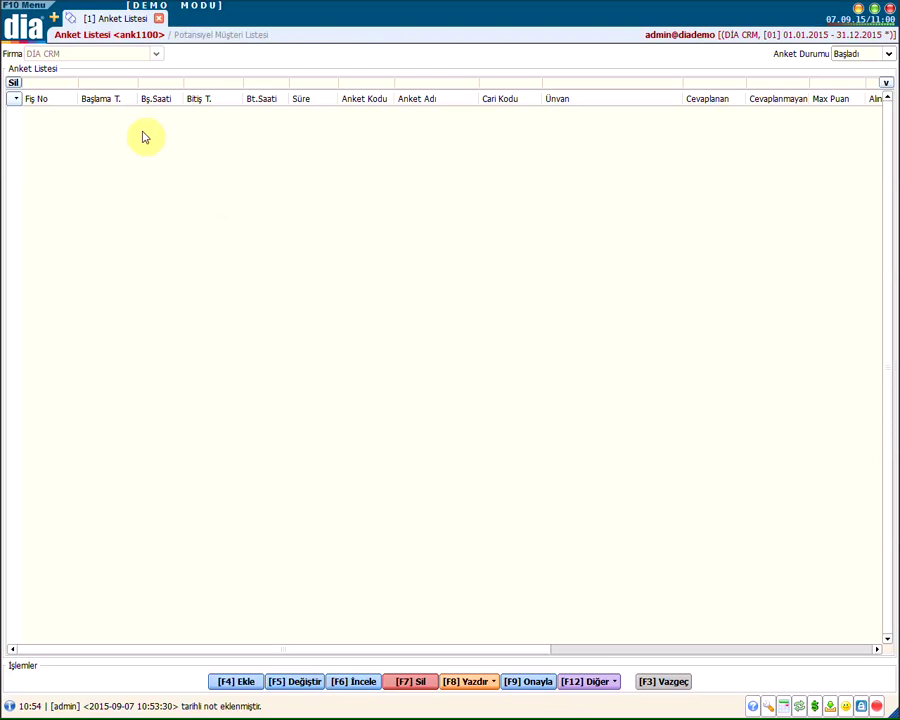
left_click(858, 54)
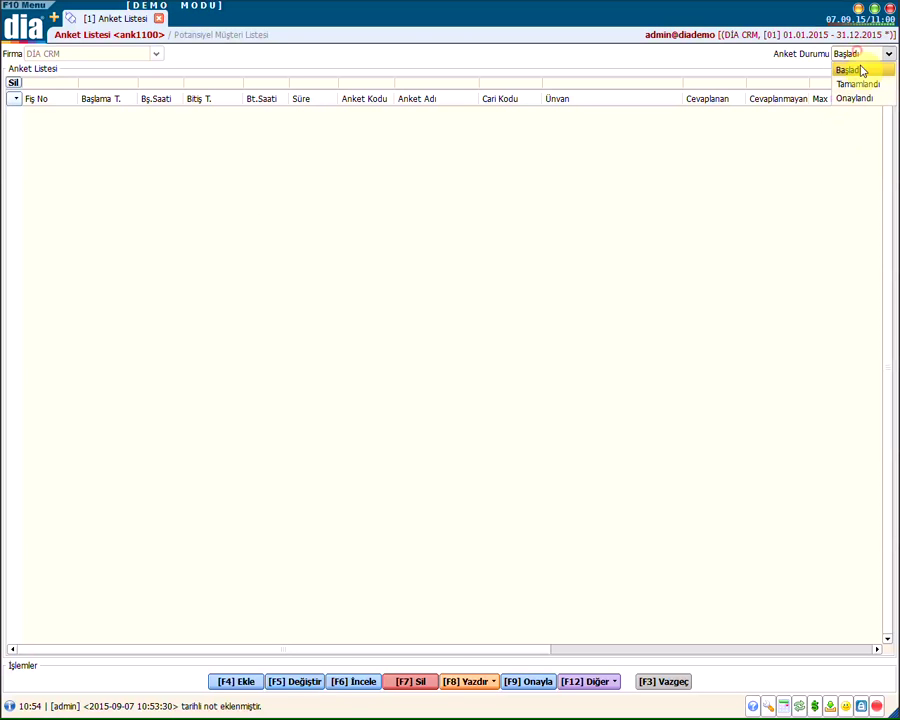
left_click(863, 83)
left_click(859, 60)
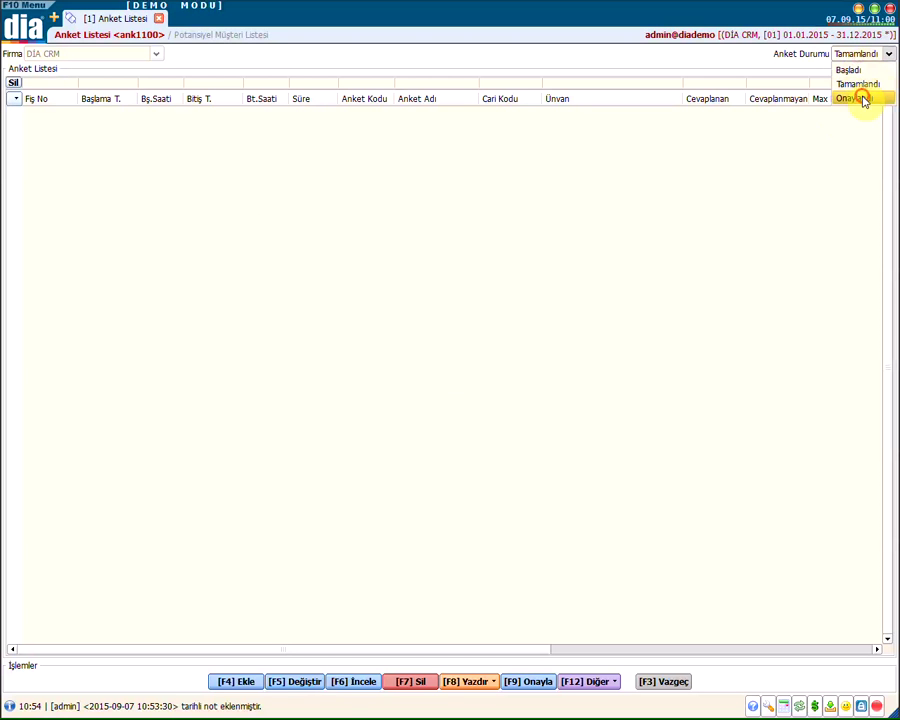
left_click(860, 97)
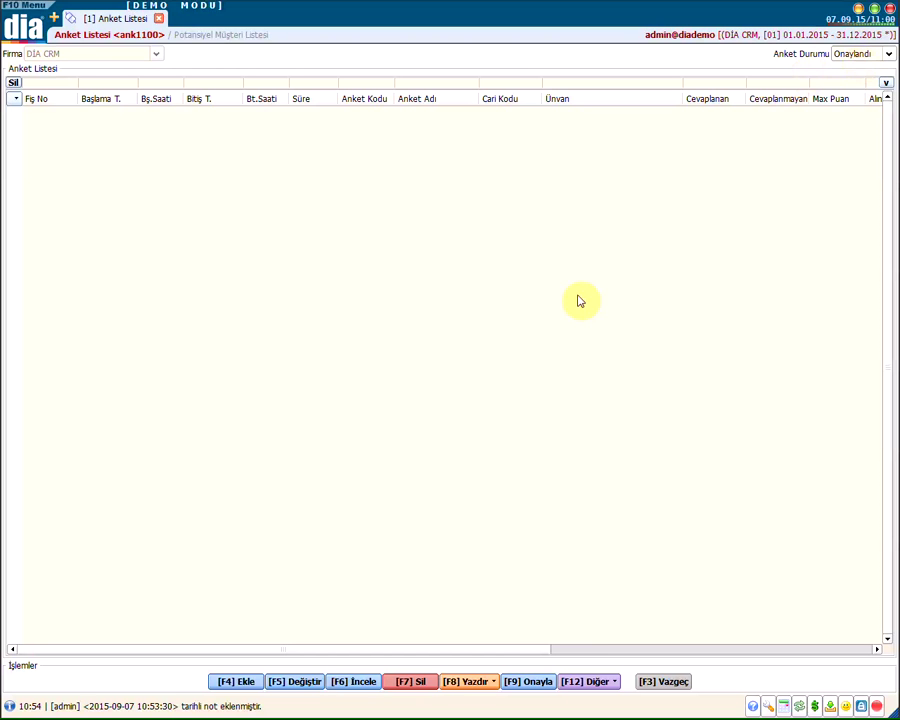
View a blank survey entry form, discard it and return to the potential customer list
left_click(232, 684)
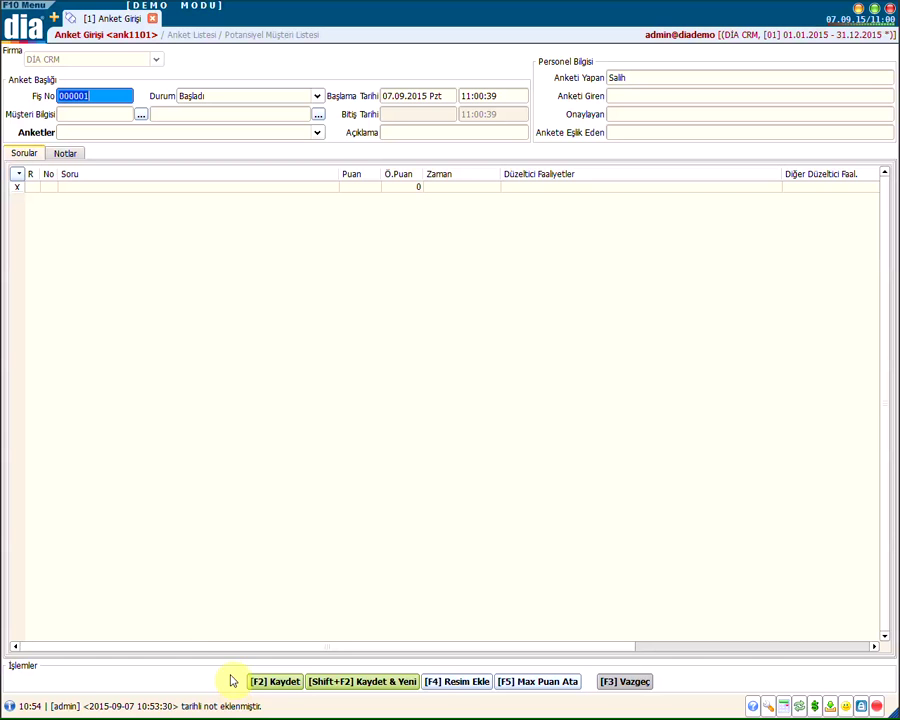
left_click(620, 683)
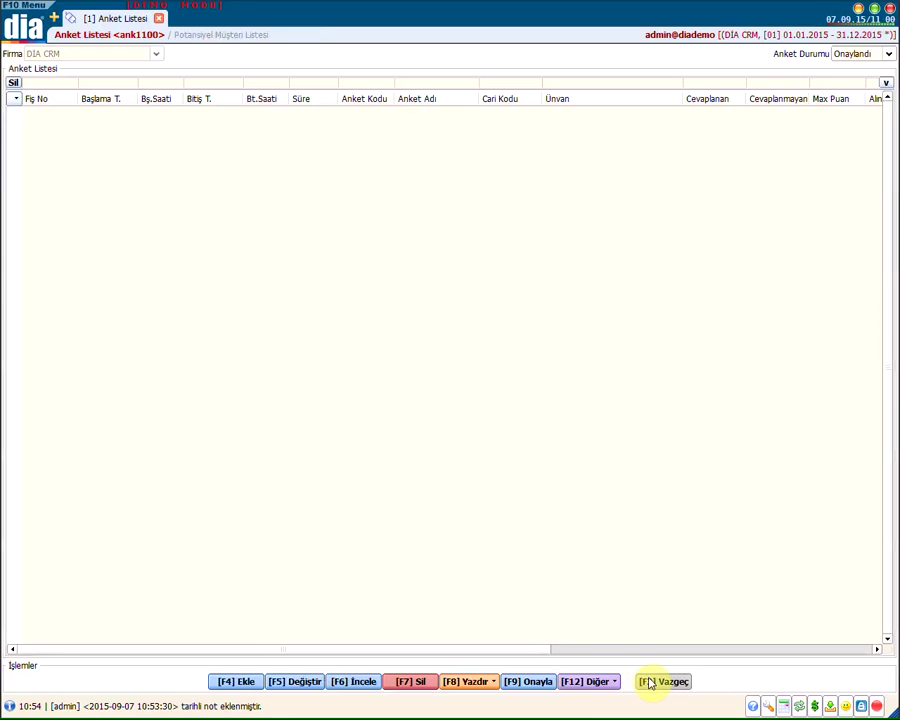
left_click(648, 682)
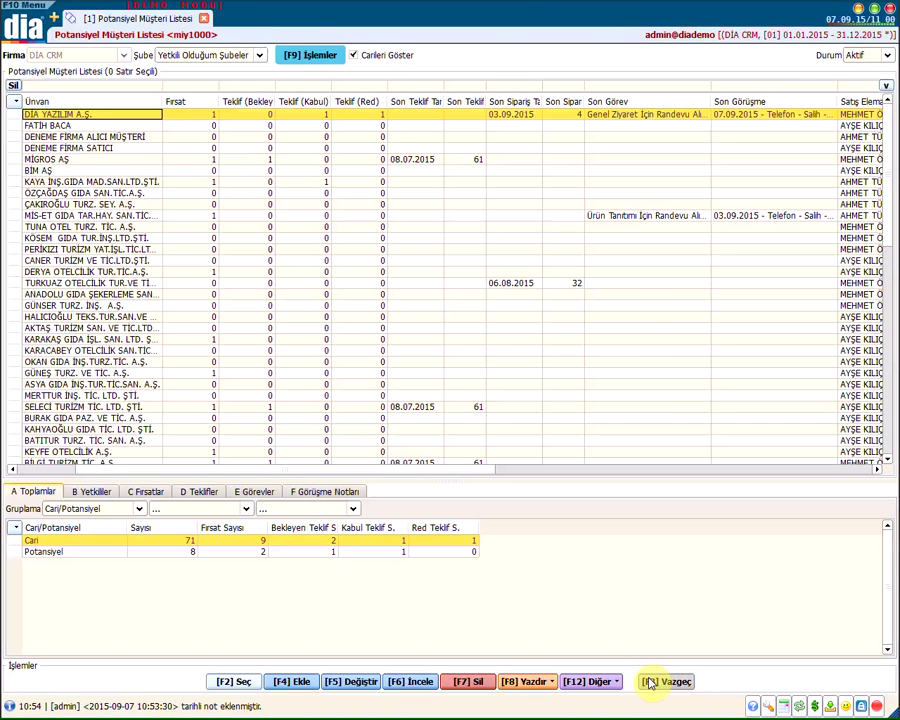
Open the attached files of DİA YAZILIM A.Ş., narrowing the Açıklama column and widening the Tipi column
left_click(310, 58)
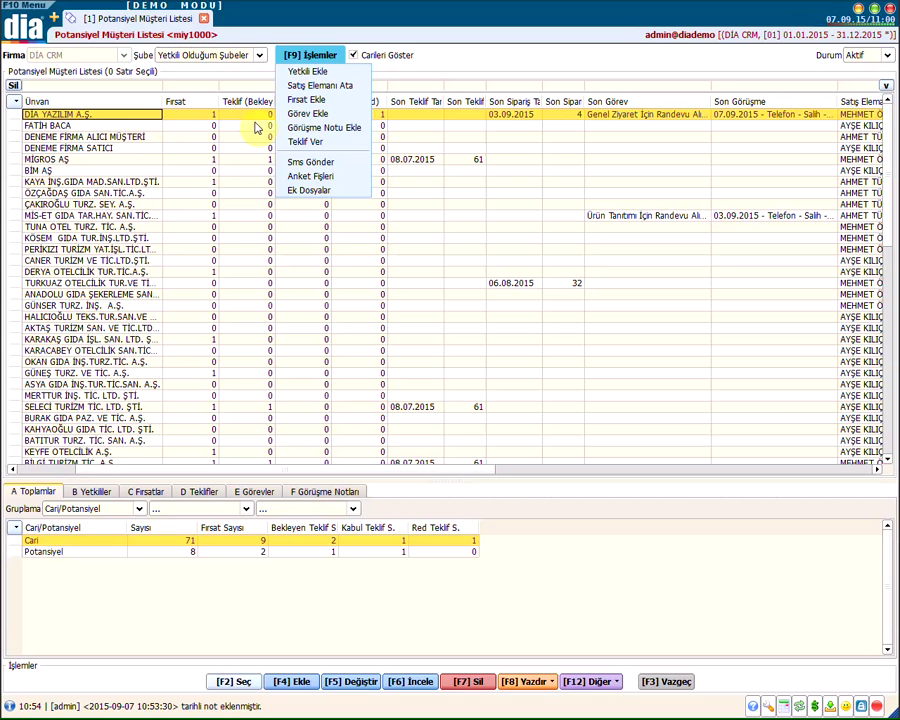
left_click(309, 192)
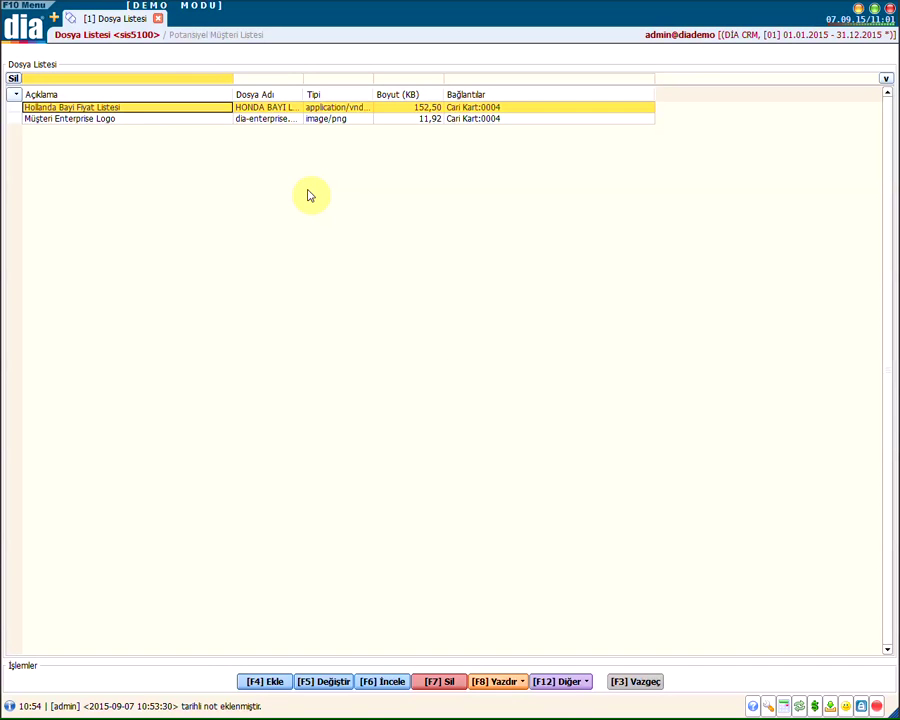
left_click_drag(232, 95, 204, 104)
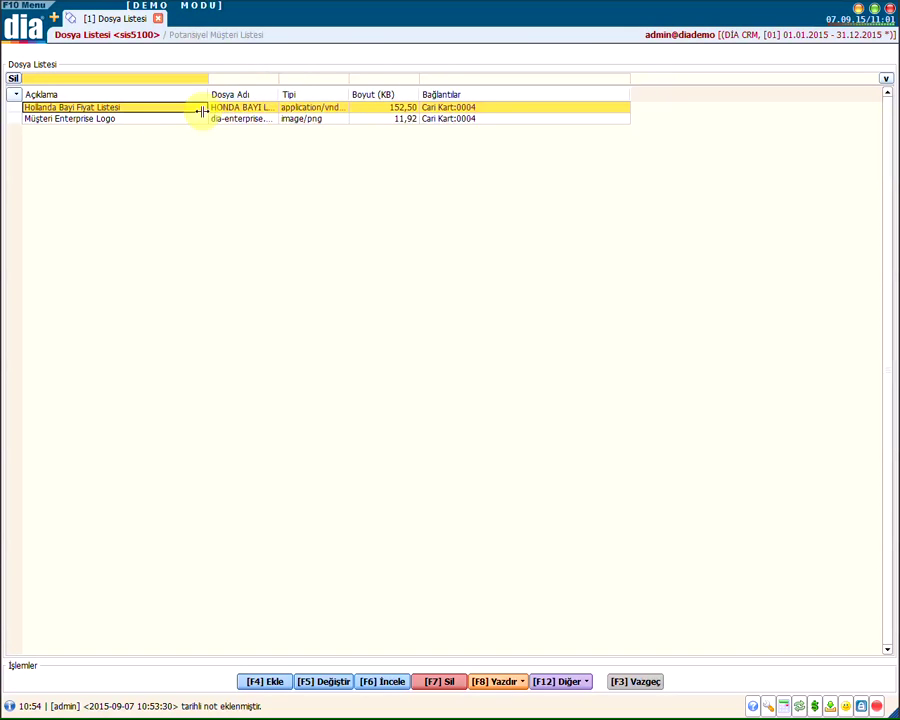
left_click(45, 122)
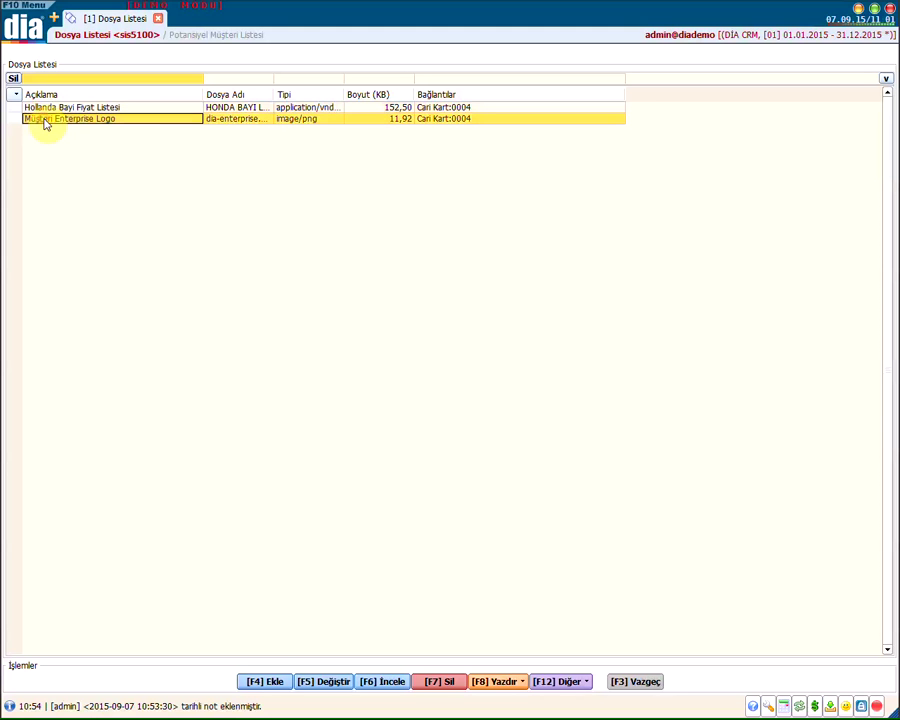
left_click(133, 108)
left_click(136, 120)
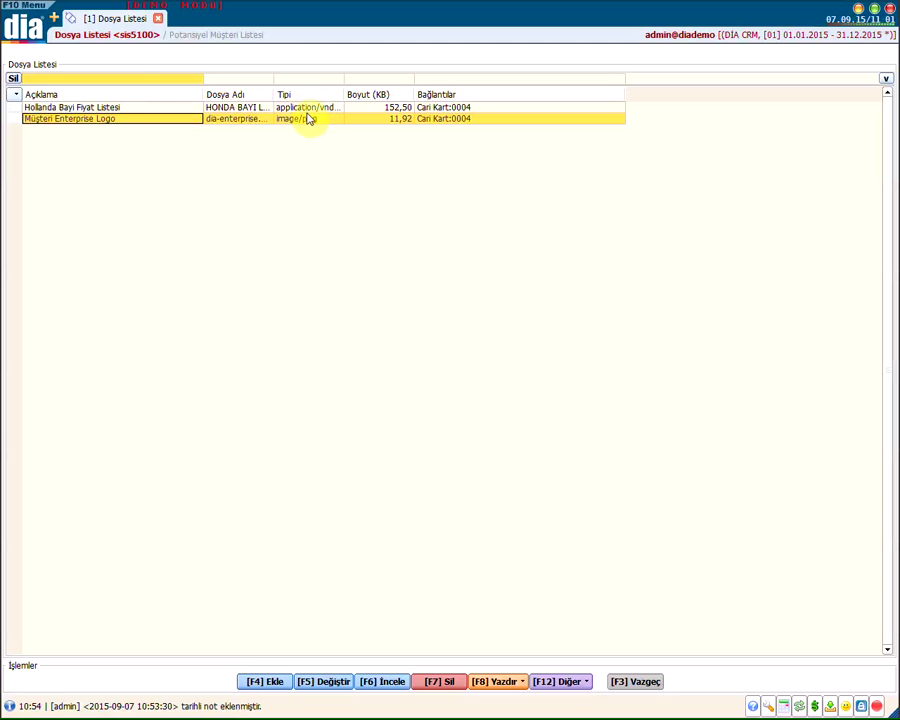
left_click_drag(342, 95, 458, 94)
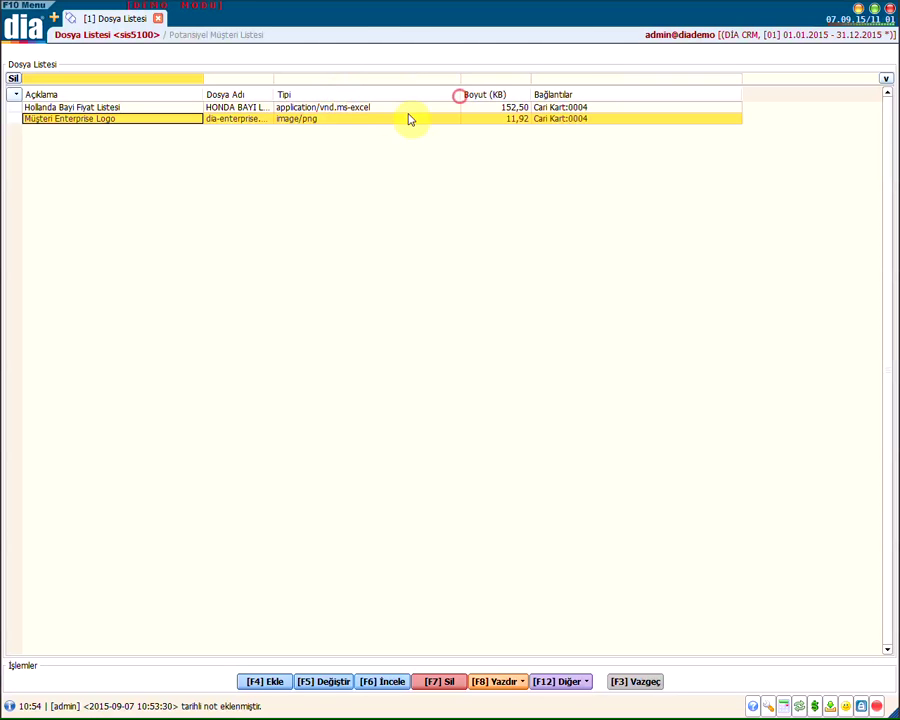
Check the price list's file type and the Bağlantılar entries of both attached files
left_click(378, 107)
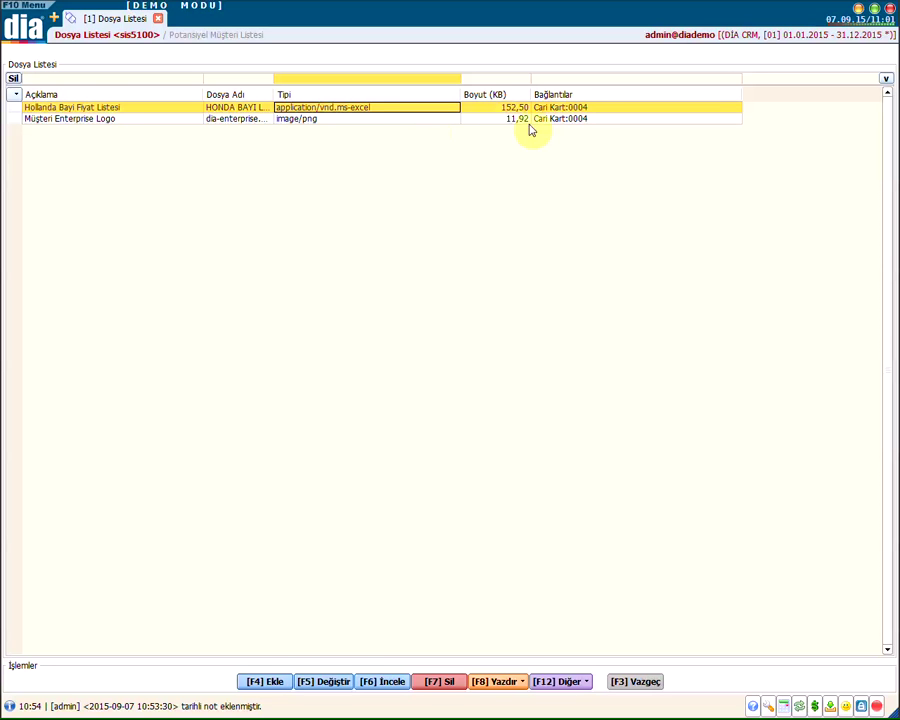
left_click(567, 109)
left_click(567, 119)
left_click(566, 108)
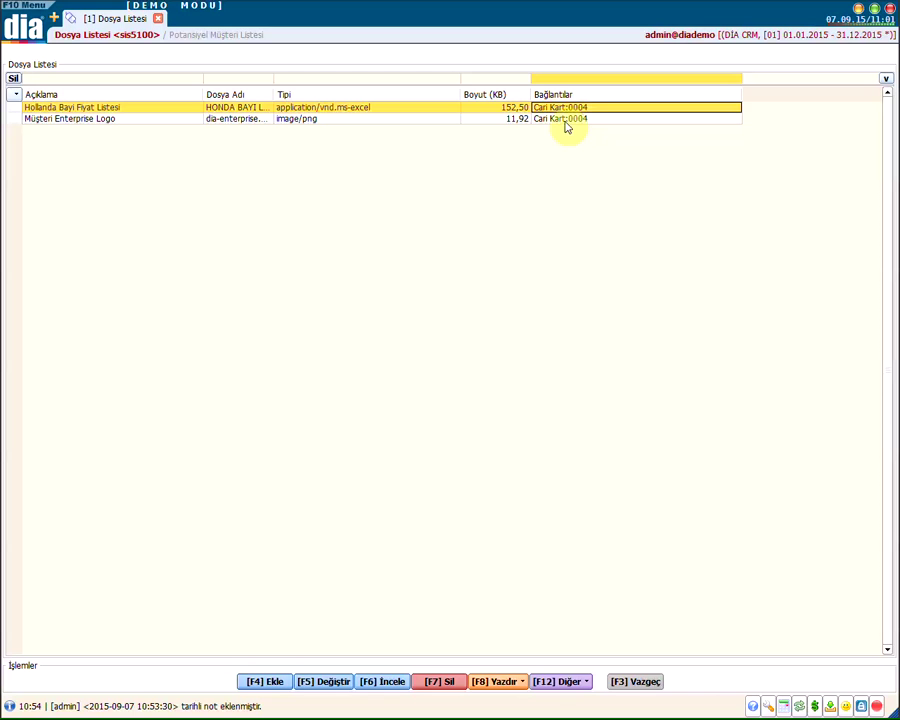
View the details of the Hollanda Bayi Fiyat Listesi and Müşteri Enterprise Logo attachments, and return to the potential customer list
double_click(198, 110)
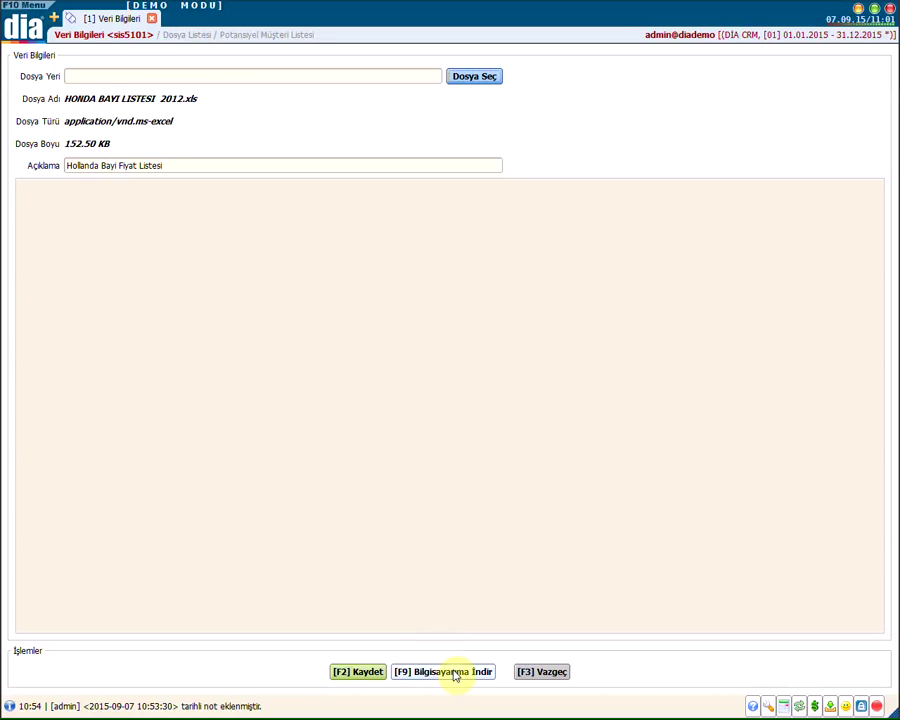
left_click(534, 671)
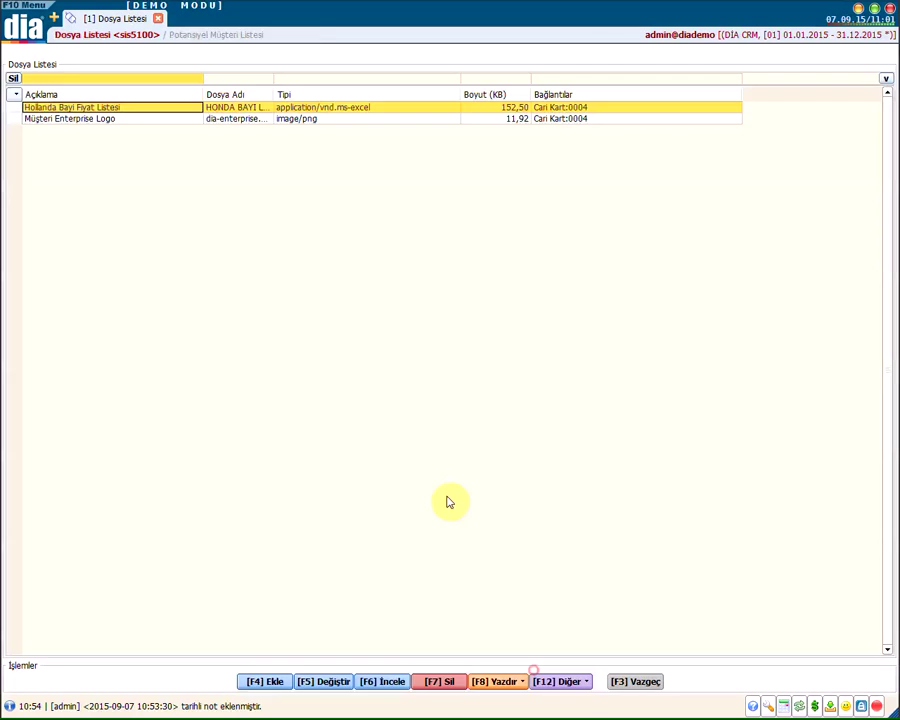
left_click(139, 120)
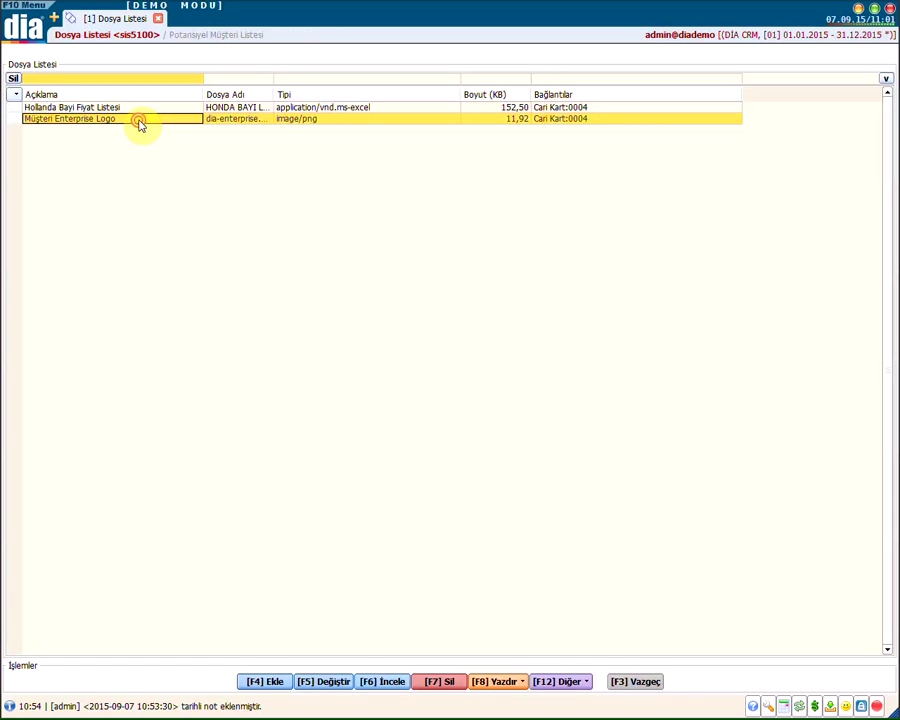
double_click(136, 120)
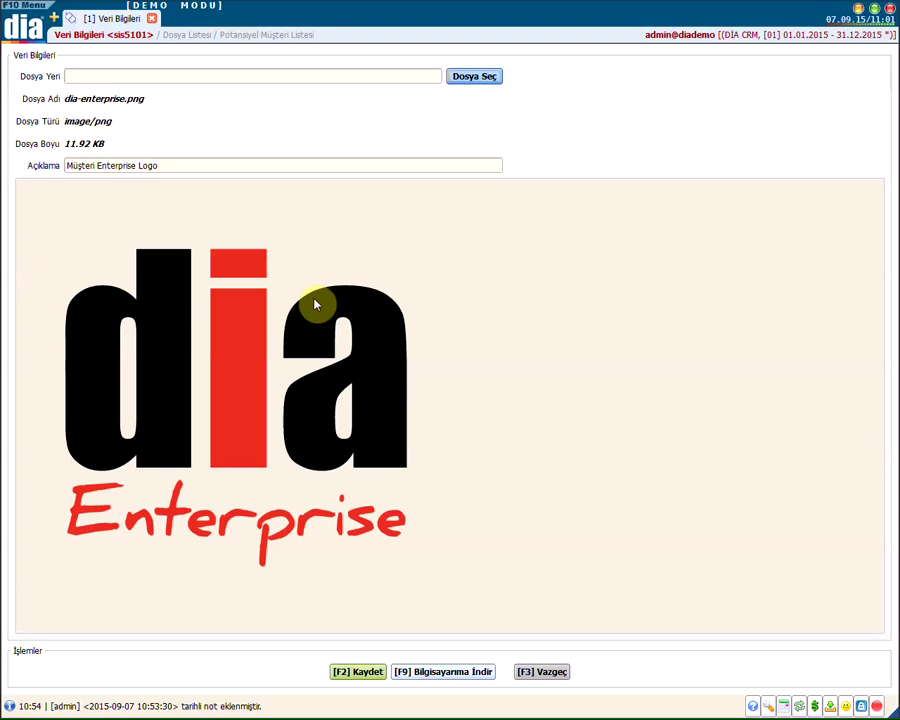
left_click(554, 675)
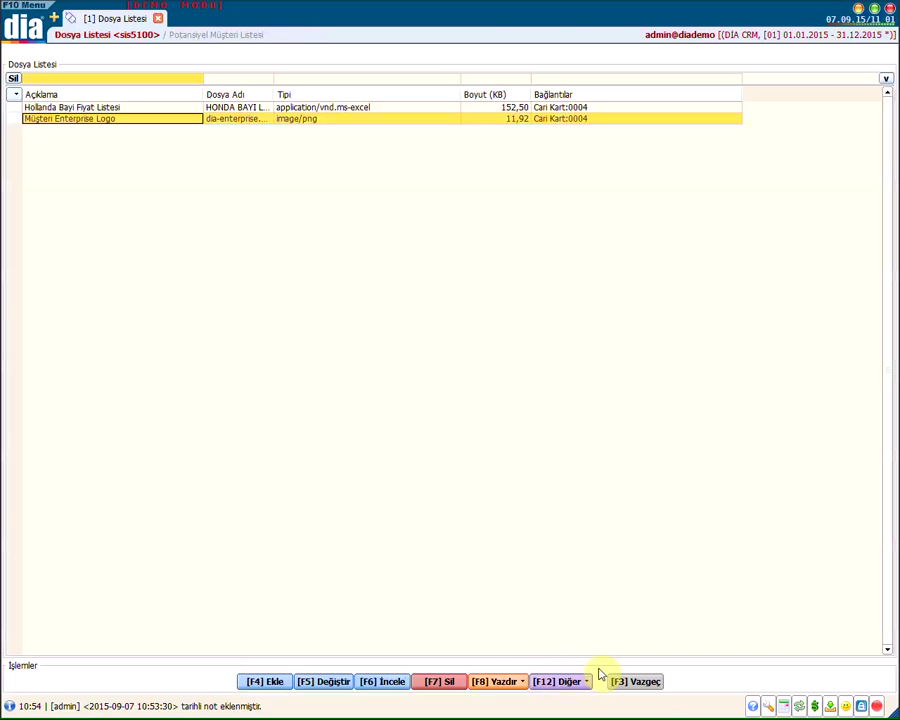
left_click(634, 681)
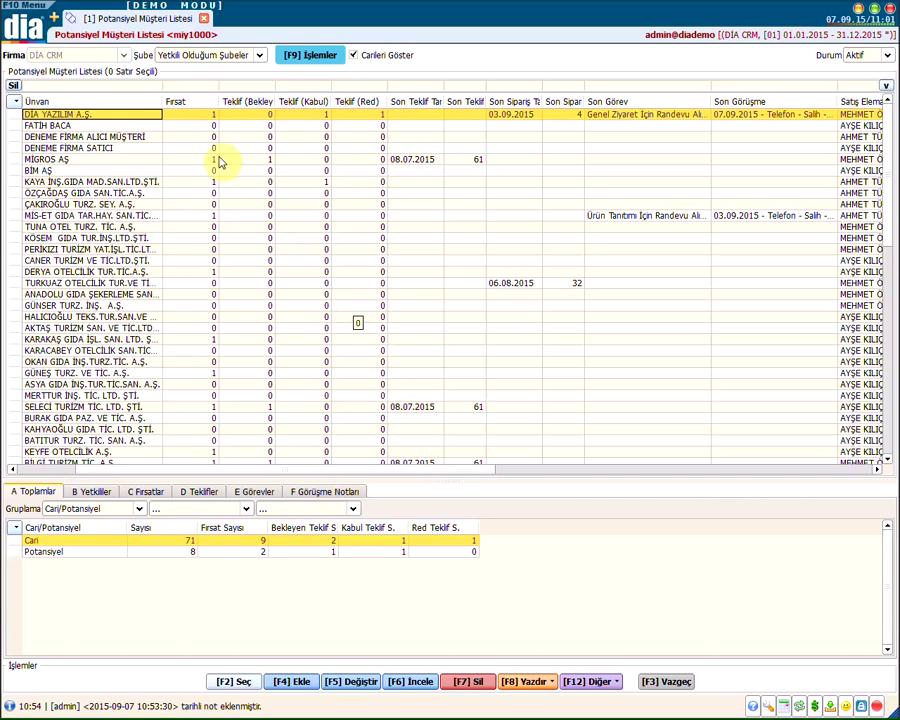
Narrow the Fırsat column and widen the three Teklif count columns, Son Sipariş Tarihi and Son Sipariş Gün S. to show their full headers
left_click_drag(218, 100, 208, 100)
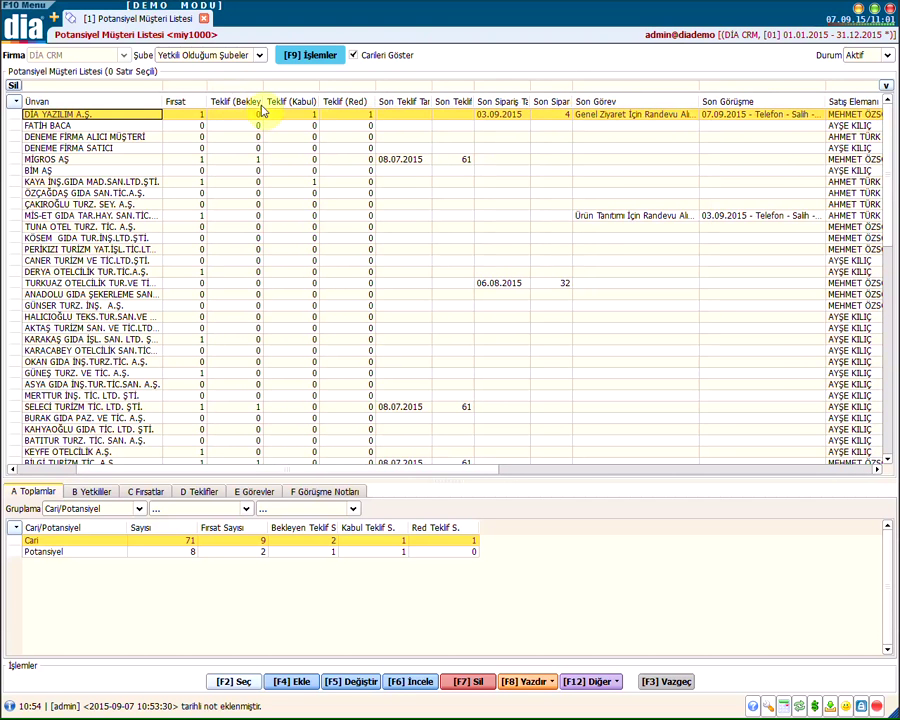
left_click_drag(265, 103, 280, 103)
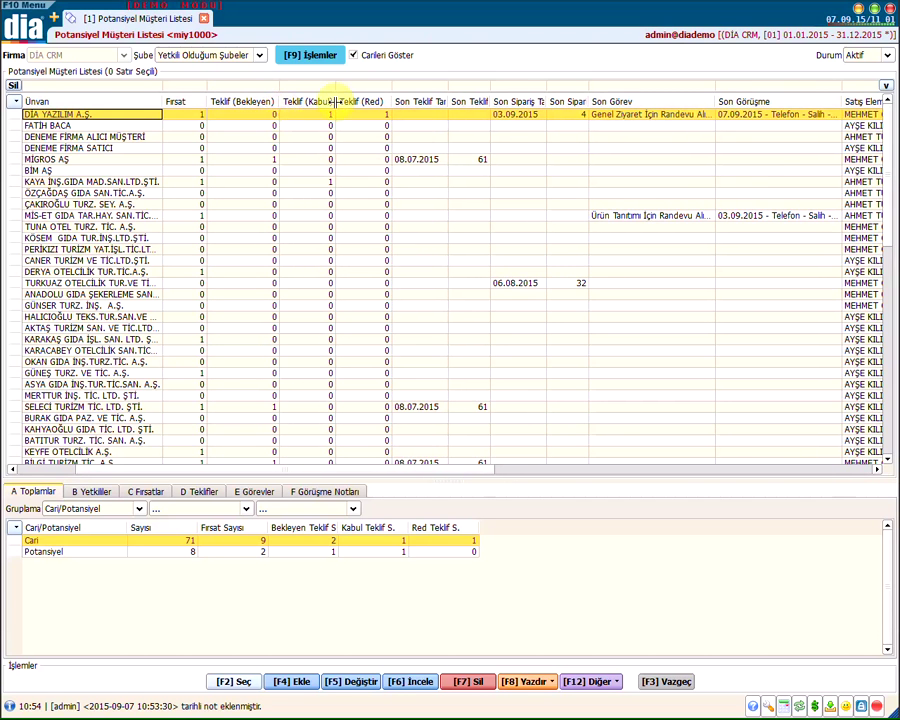
left_click_drag(336, 100, 342, 99)
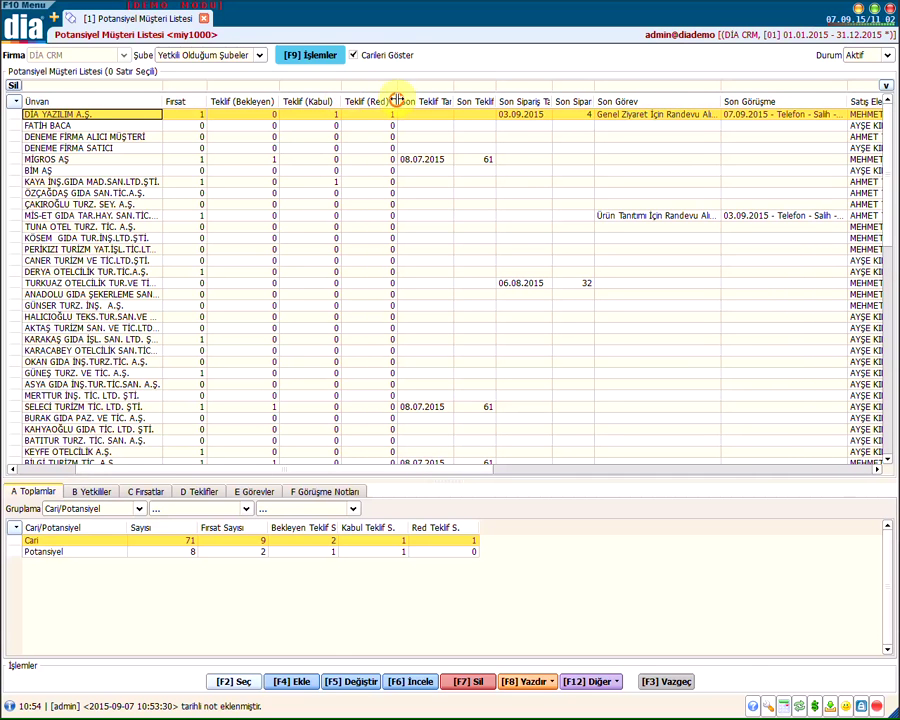
left_click_drag(397, 98, 404, 100)
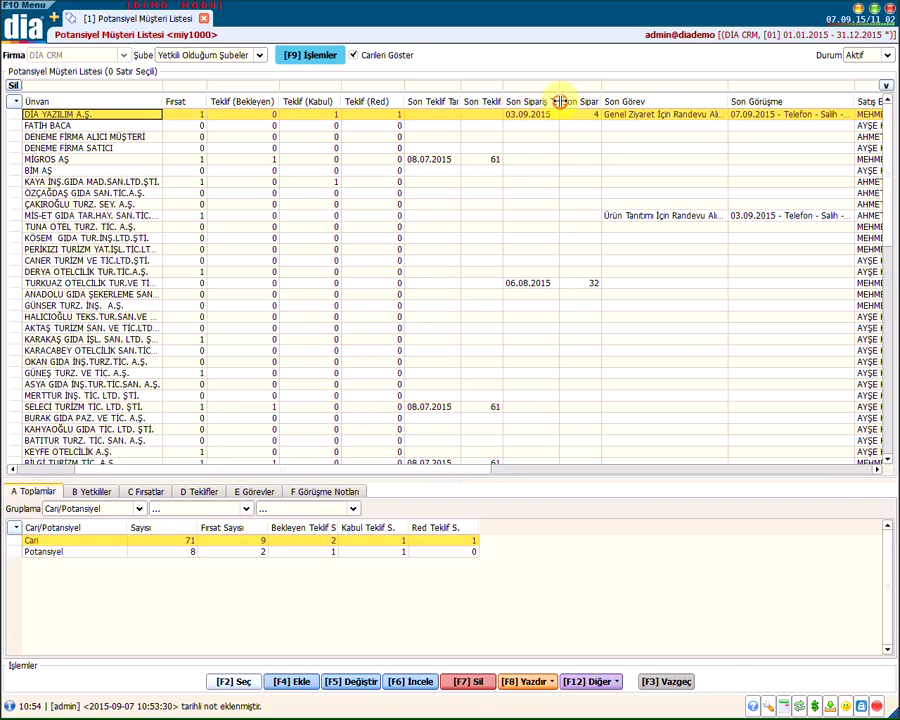
left_click_drag(561, 103, 592, 103)
left_click(532, 118)
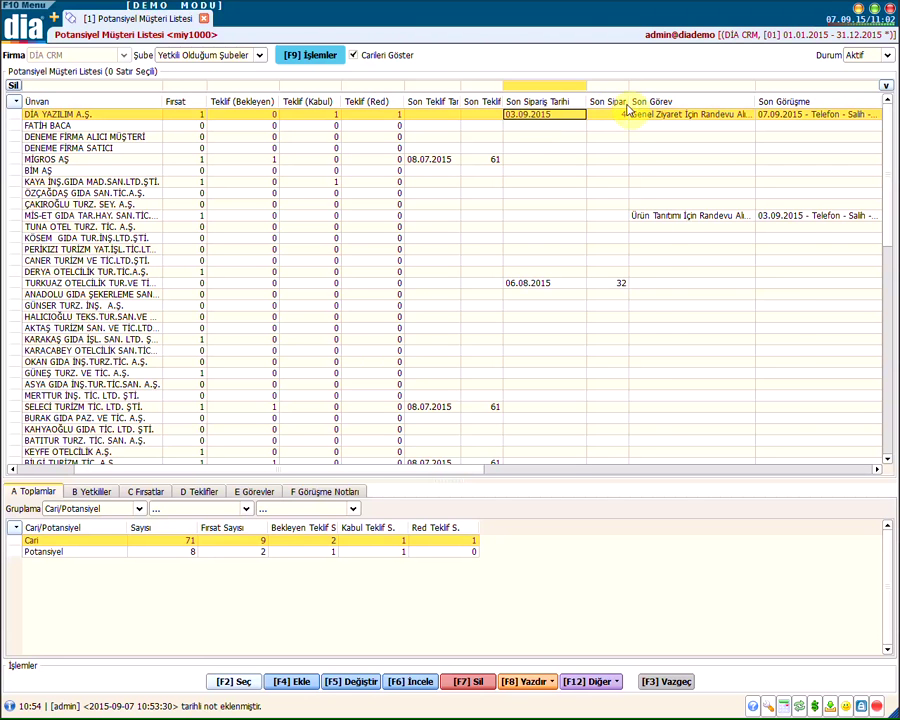
left_click_drag(629, 103, 666, 110)
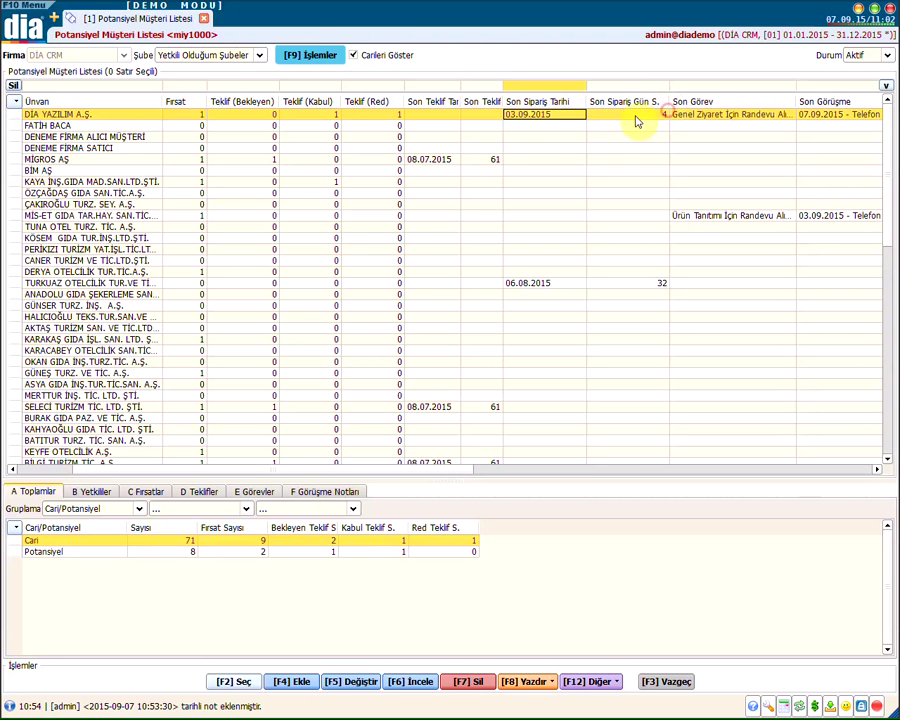
Examine the order, task, meeting, offer and opportunity fields of DİA YAZILIM A.Ş., and its date of being added as a potential customer
left_click(628, 114)
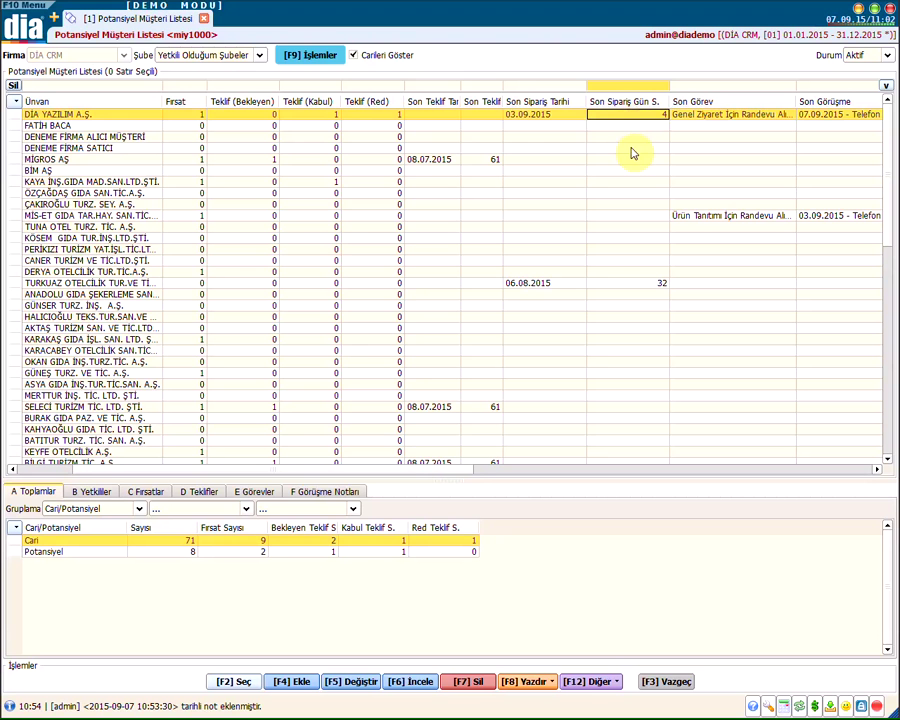
left_click(711, 116)
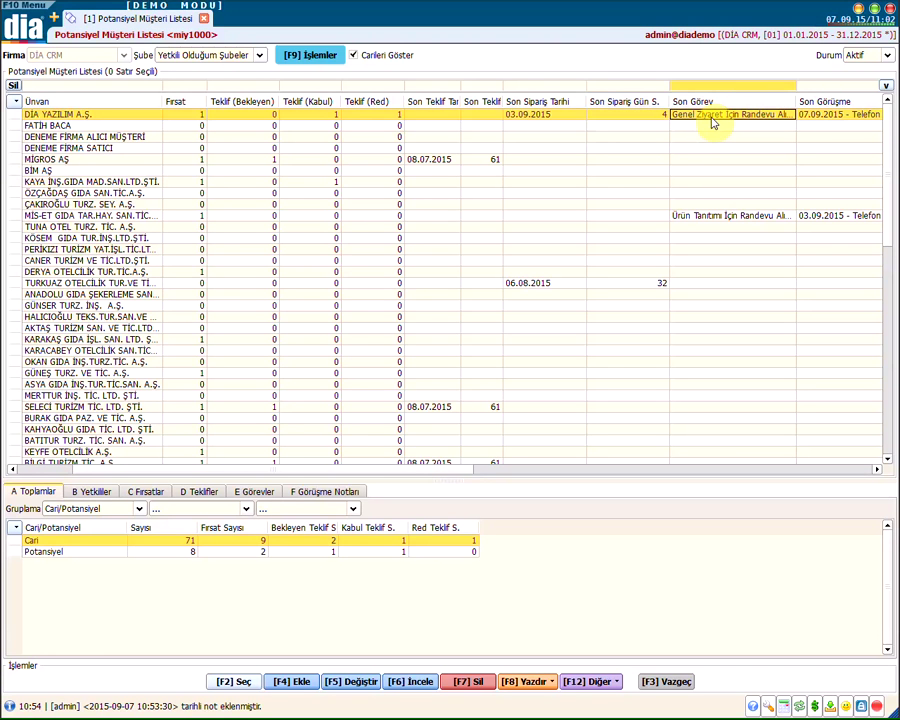
left_click(812, 117)
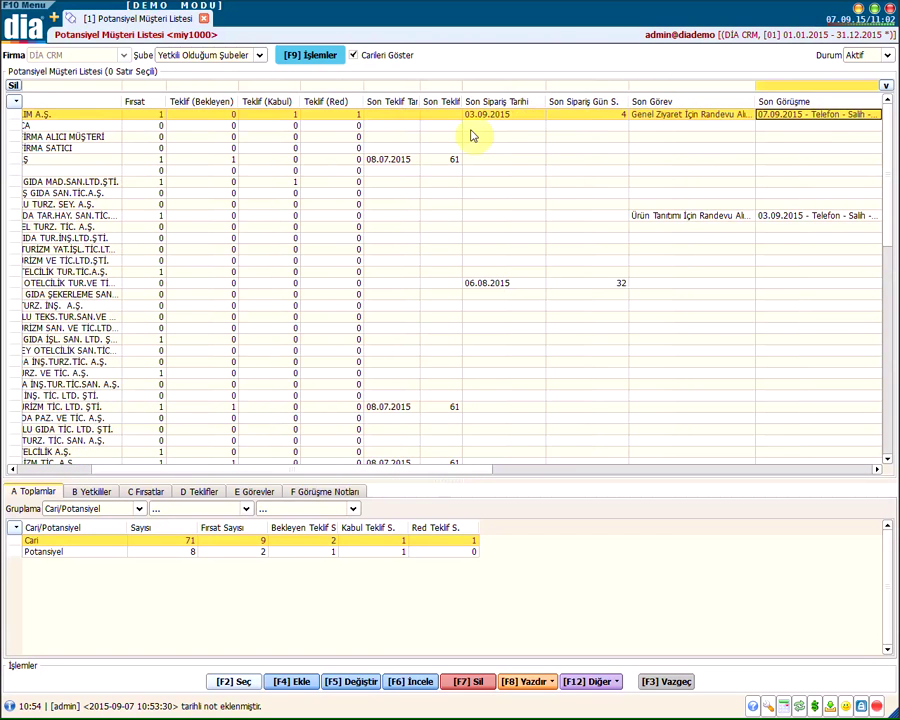
left_click(290, 115)
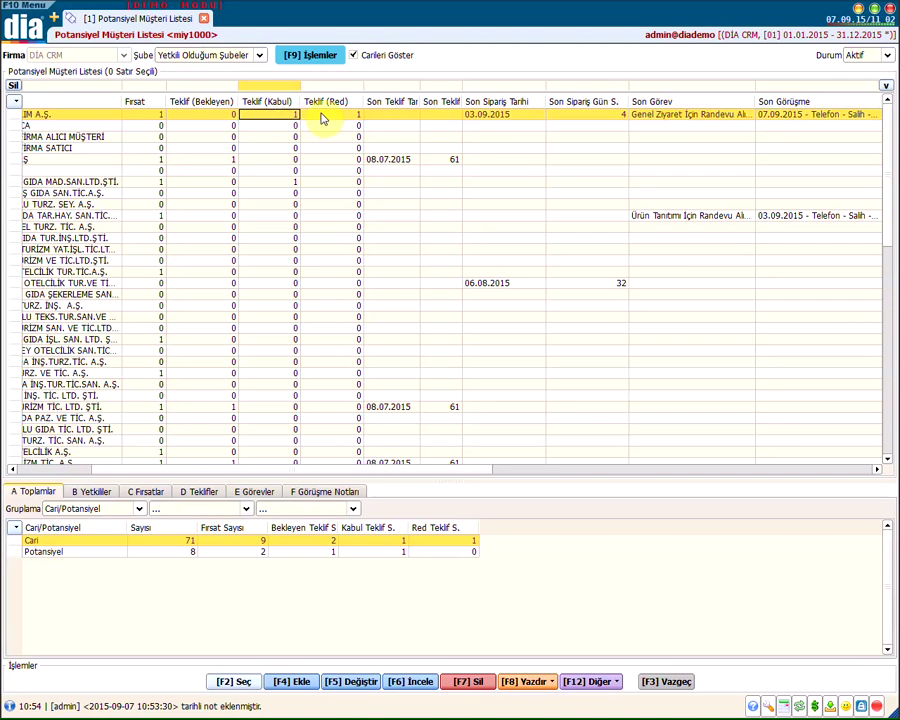
left_click(322, 118)
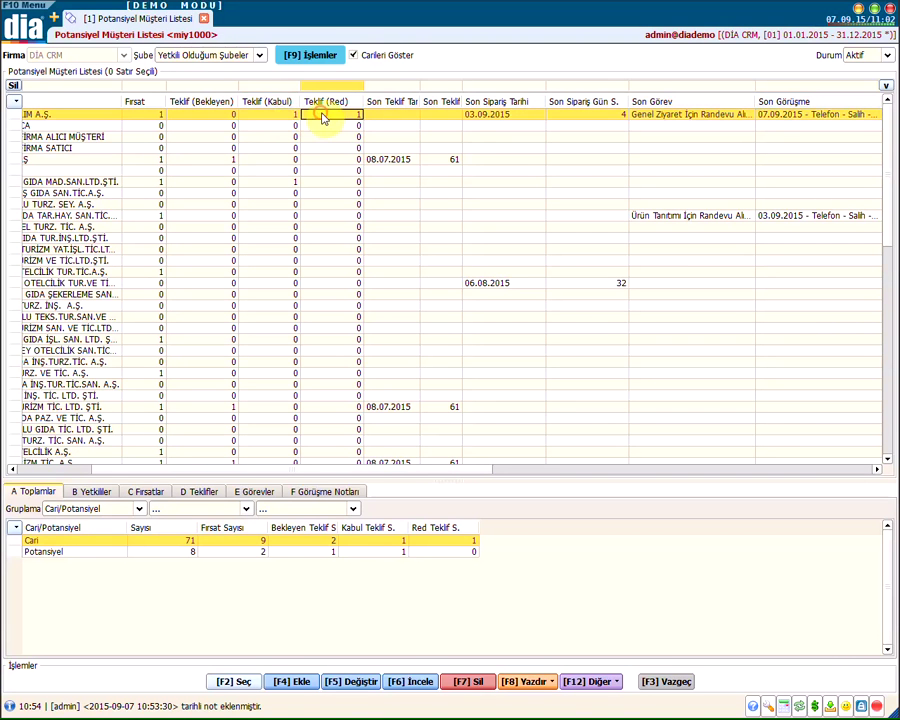
left_click(148, 114)
left_click_drag(300, 468, 679, 450)
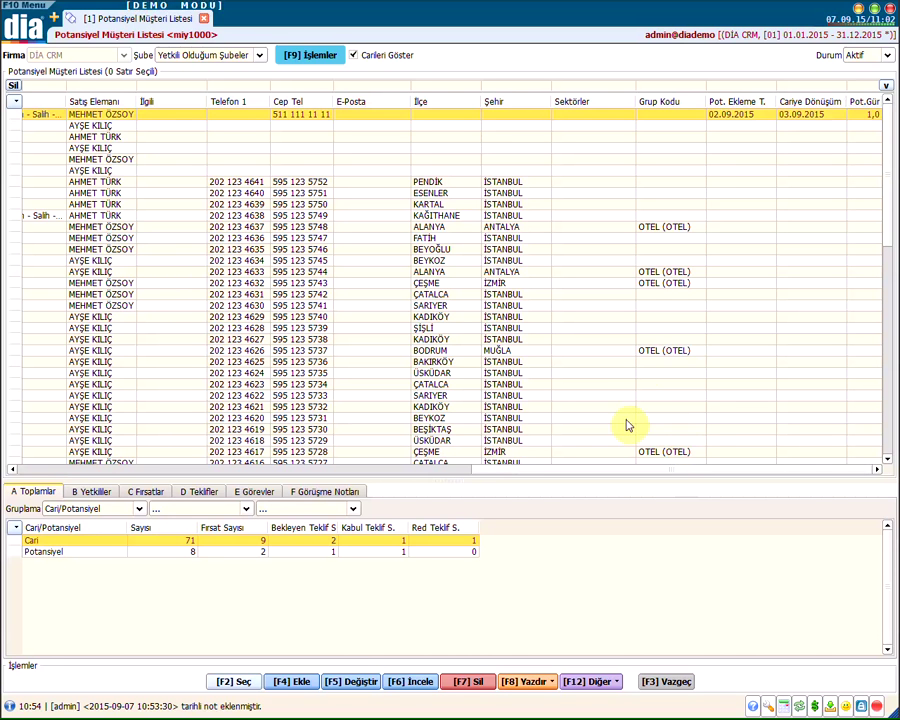
left_click(742, 116)
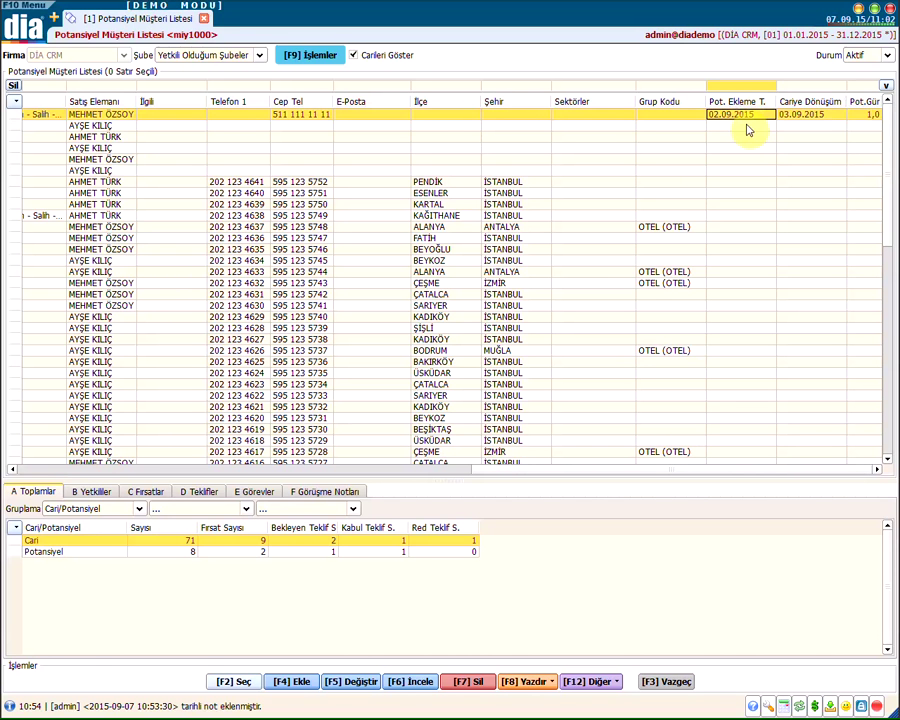
Examine the potential customer entry date, the Cariye Dönüşüm date and the Pot.Gün value of DİA YAZILIM A.Ş
left_click(796, 119)
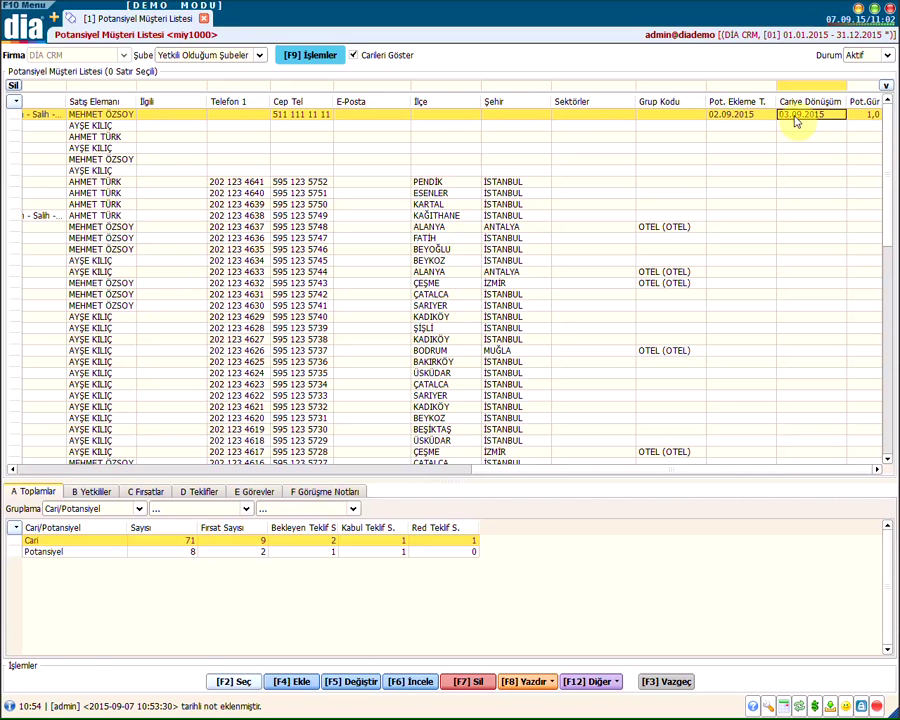
left_click(869, 116)
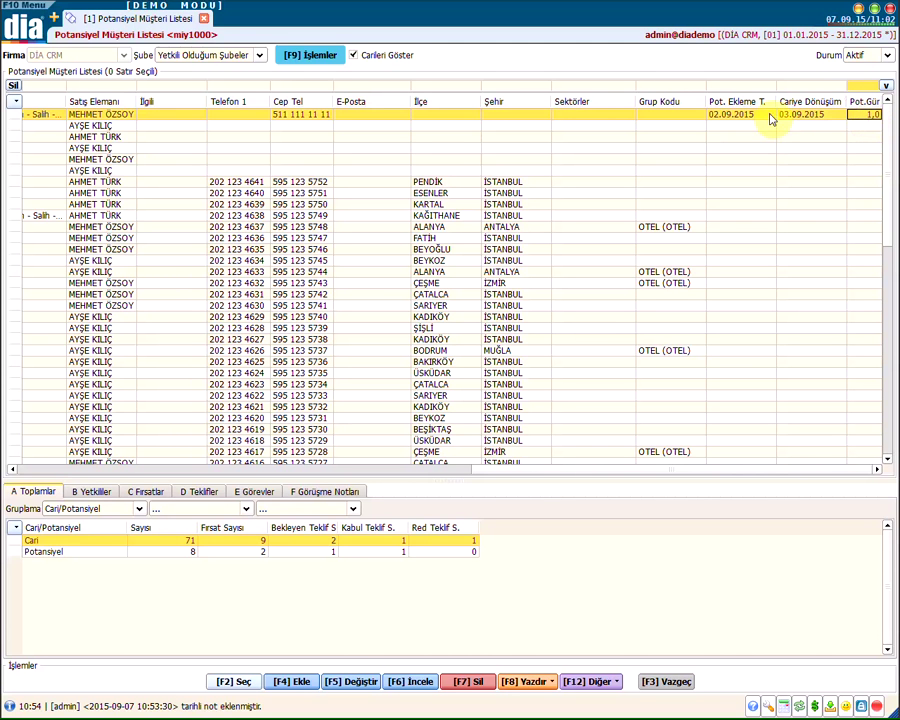
left_click(735, 118)
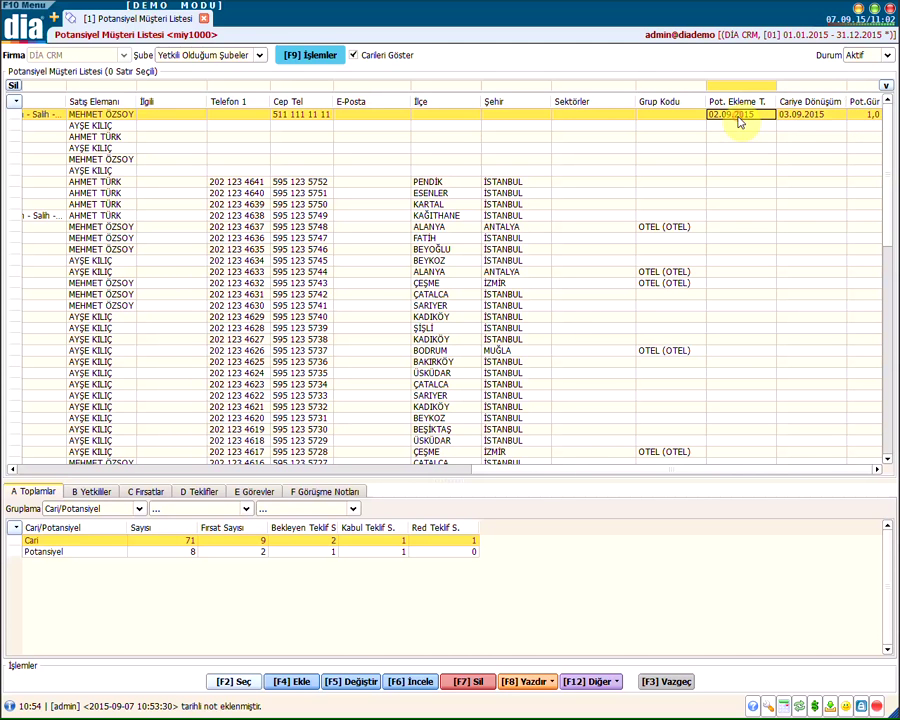
left_click(805, 118)
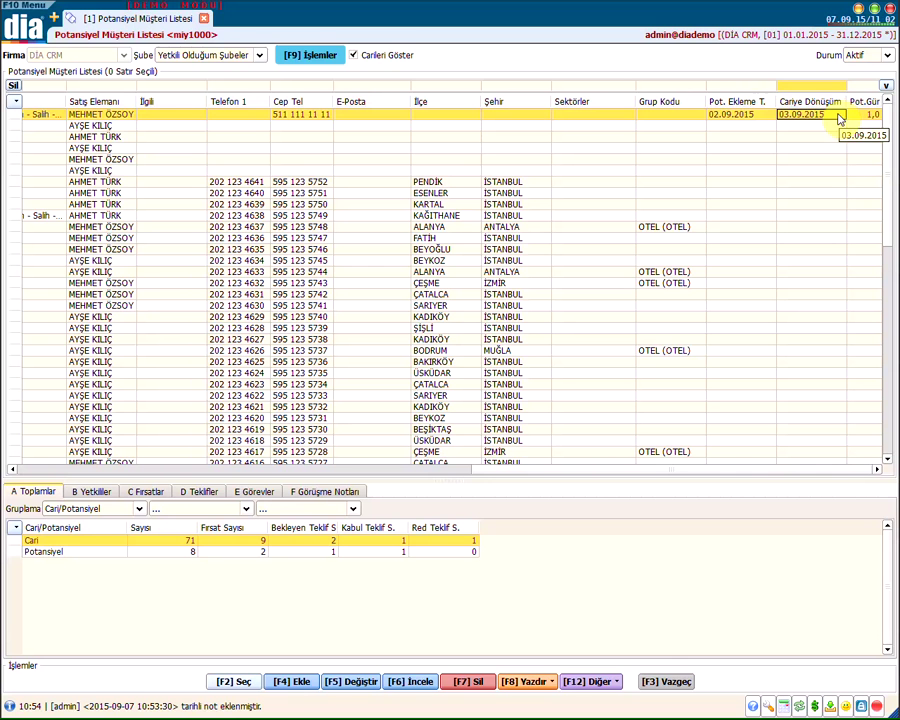
left_click(866, 116)
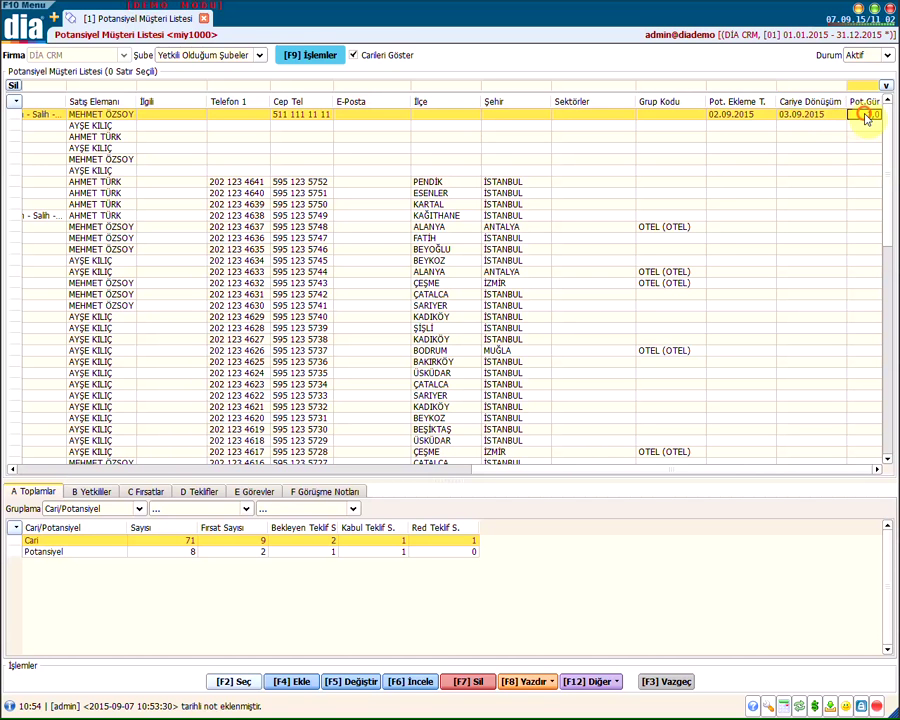
left_click(743, 116)
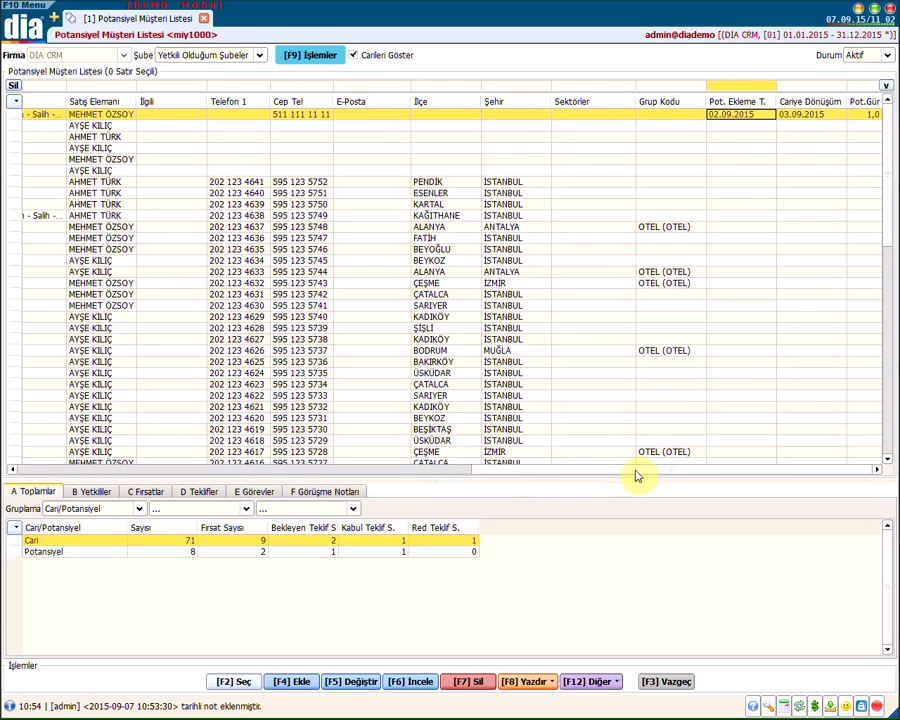
Group the customer totals by Satış Elemanı first and Durum second
left_click_drag(636, 474, 176, 528)
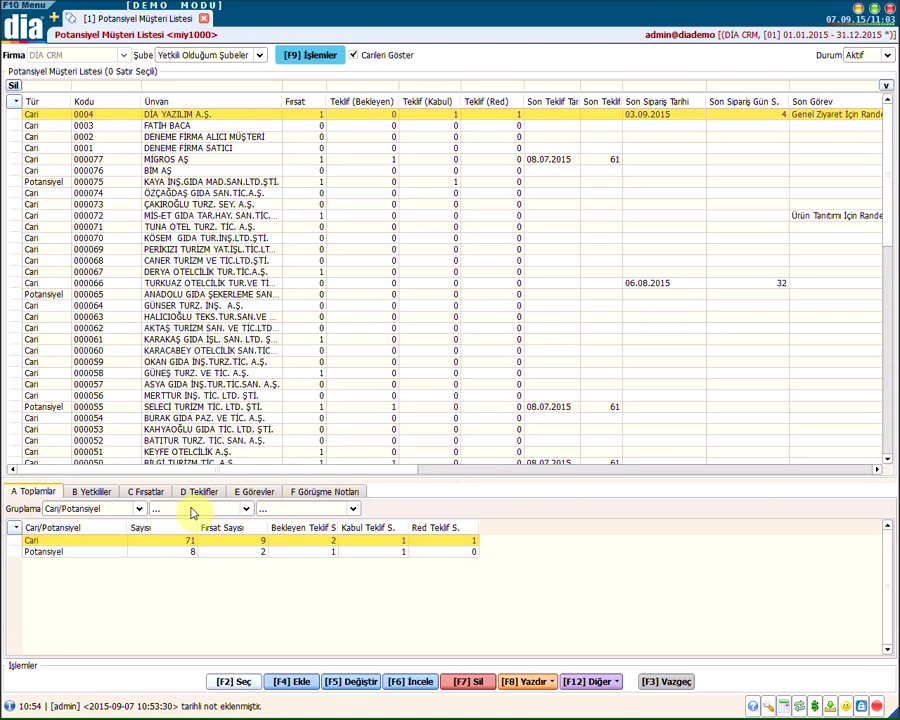
left_click(140, 511)
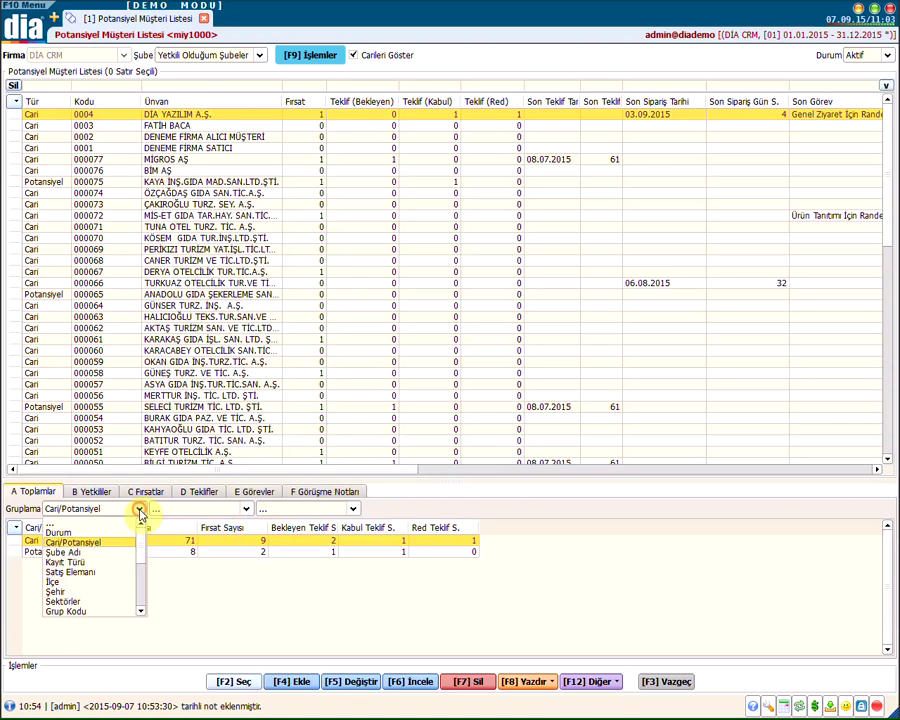
left_click(81, 575)
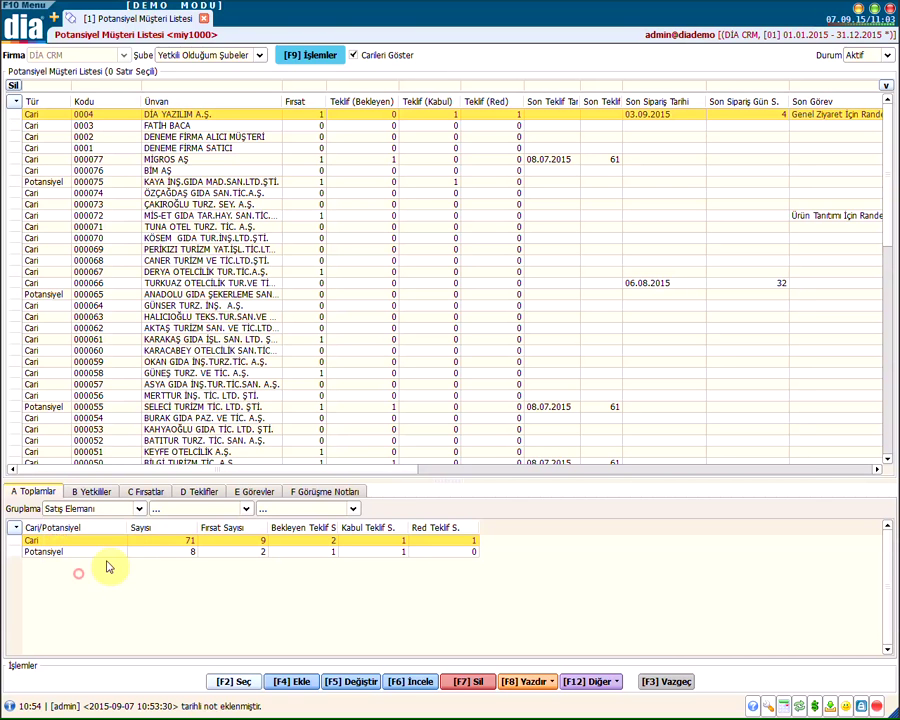
left_click(197, 512)
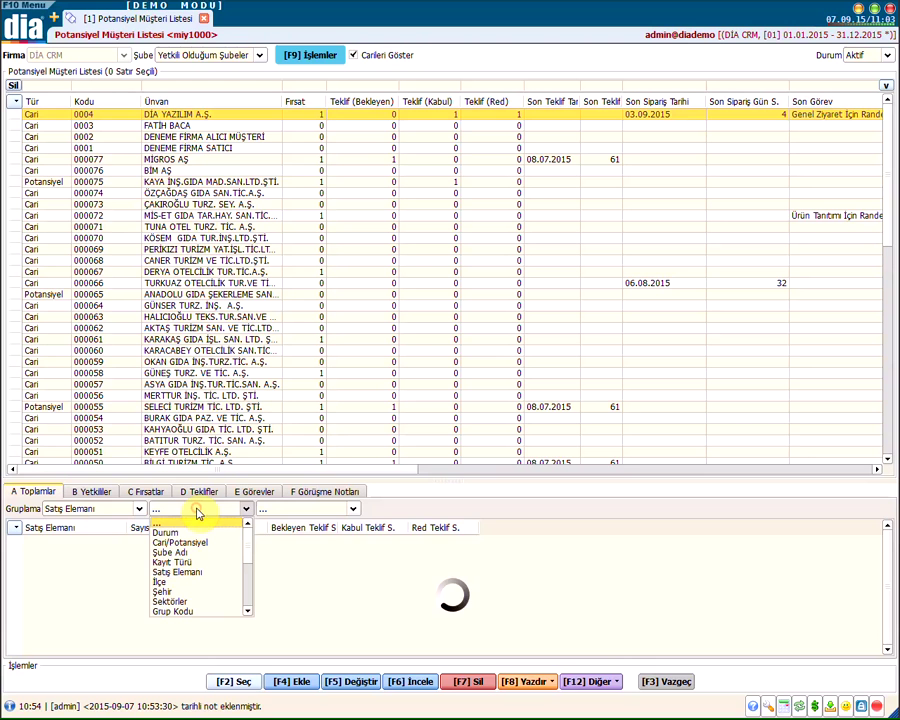
left_click(181, 532)
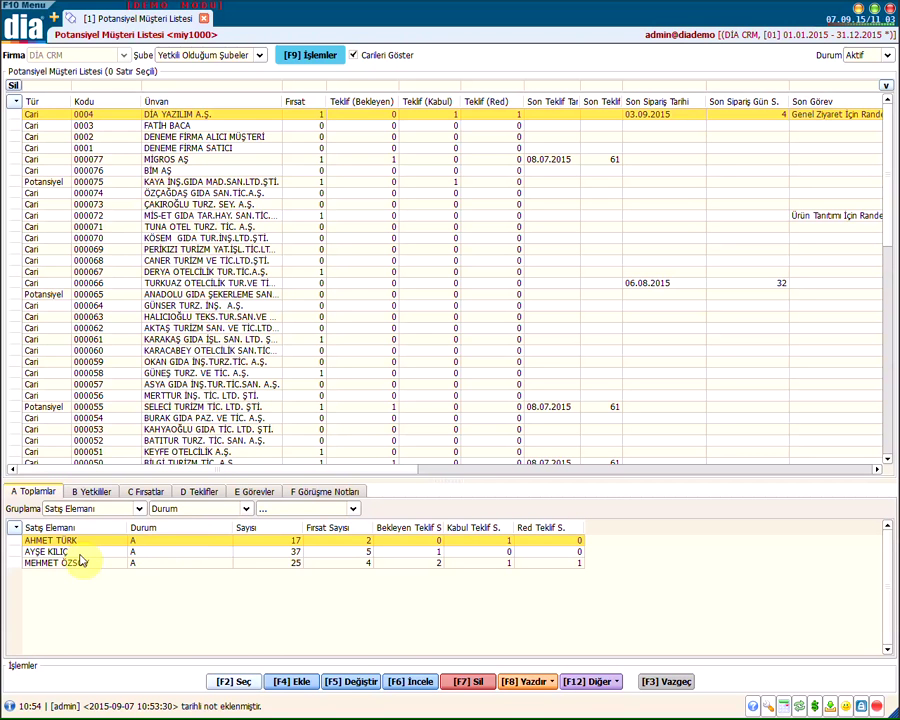
Review the customer, opportunity and pending, accepted and rejected offer counts of each sales representative in the totals
left_click(76, 541)
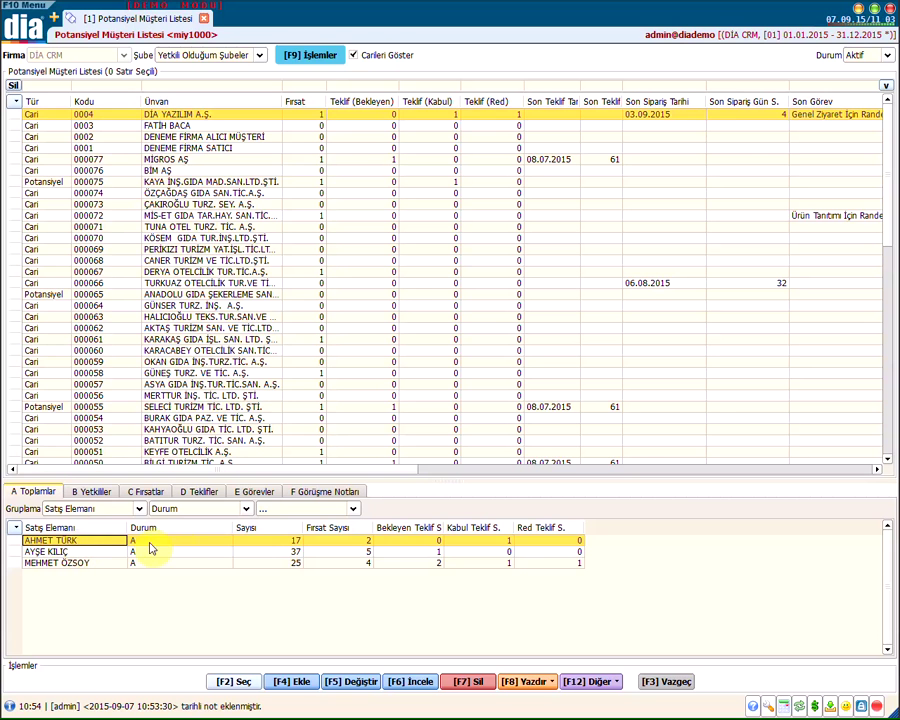
left_click(335, 541)
left_click(503, 541)
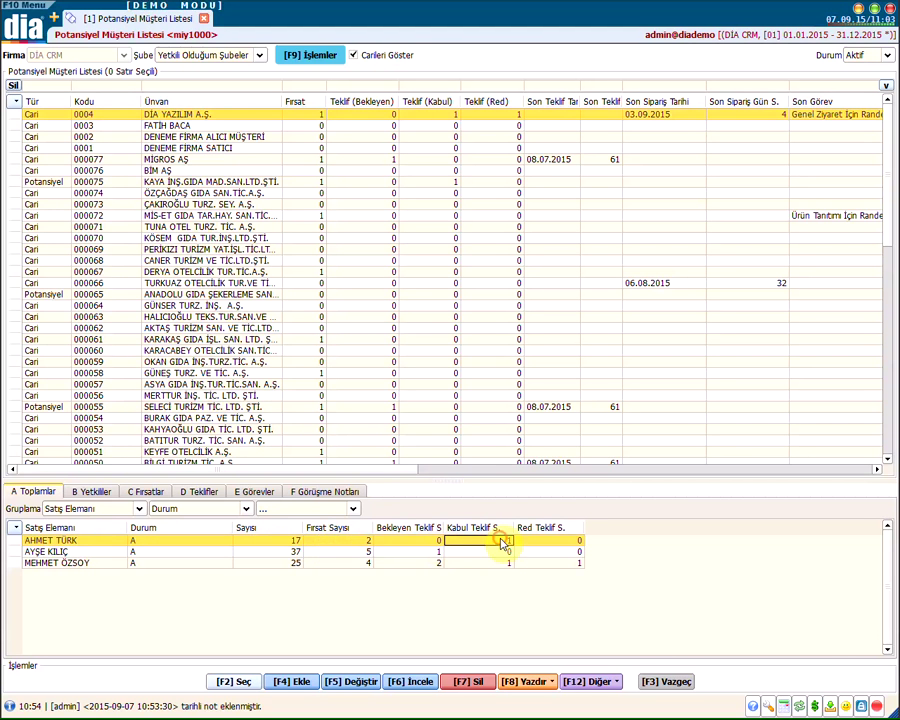
left_click(562, 543)
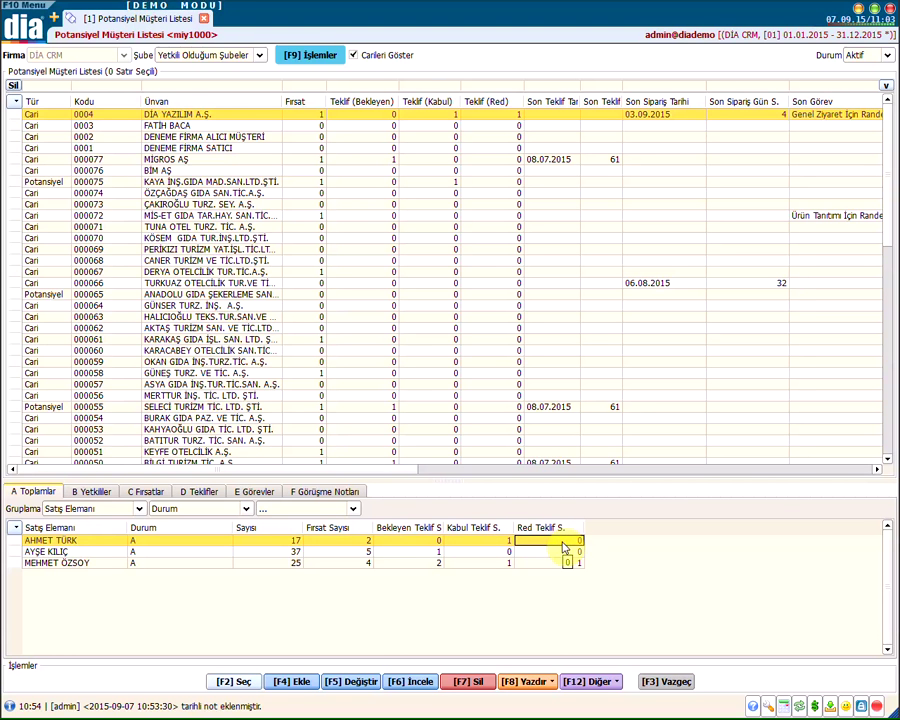
left_click(92, 553)
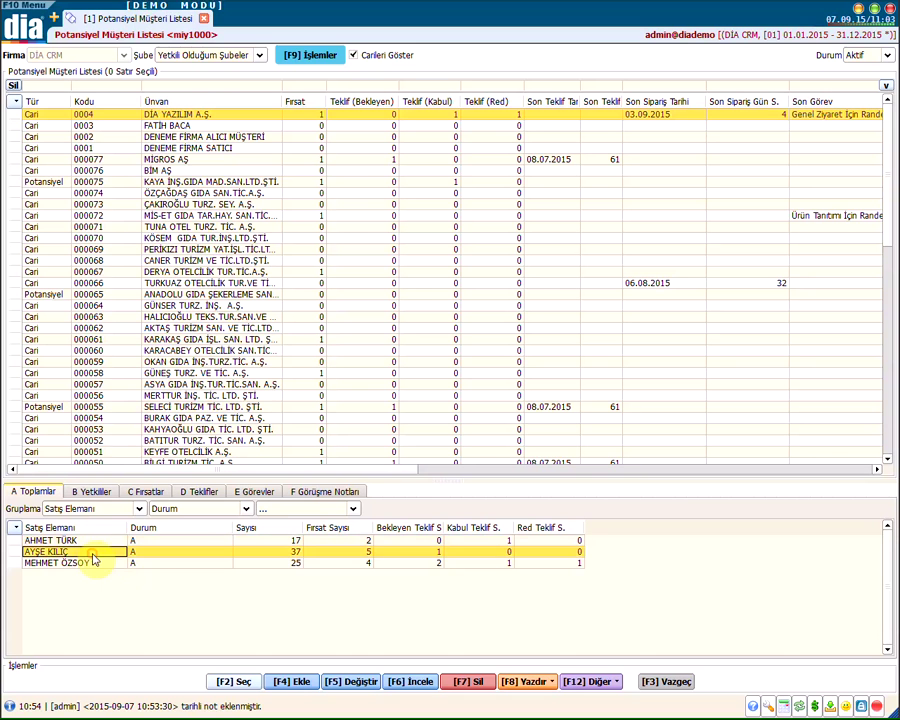
left_click(277, 556)
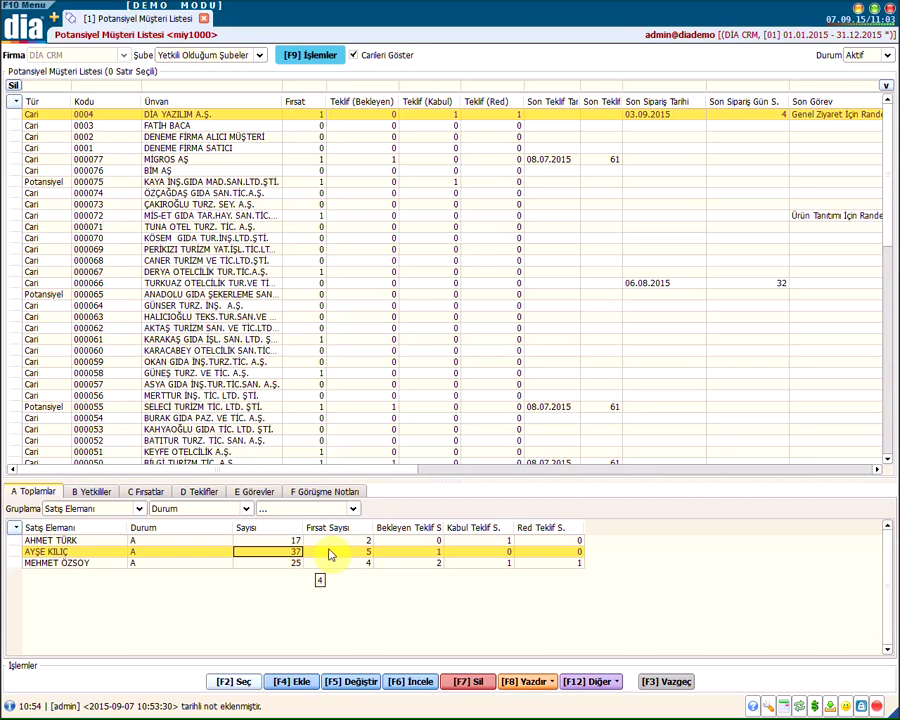
left_click(343, 553)
left_click(417, 553)
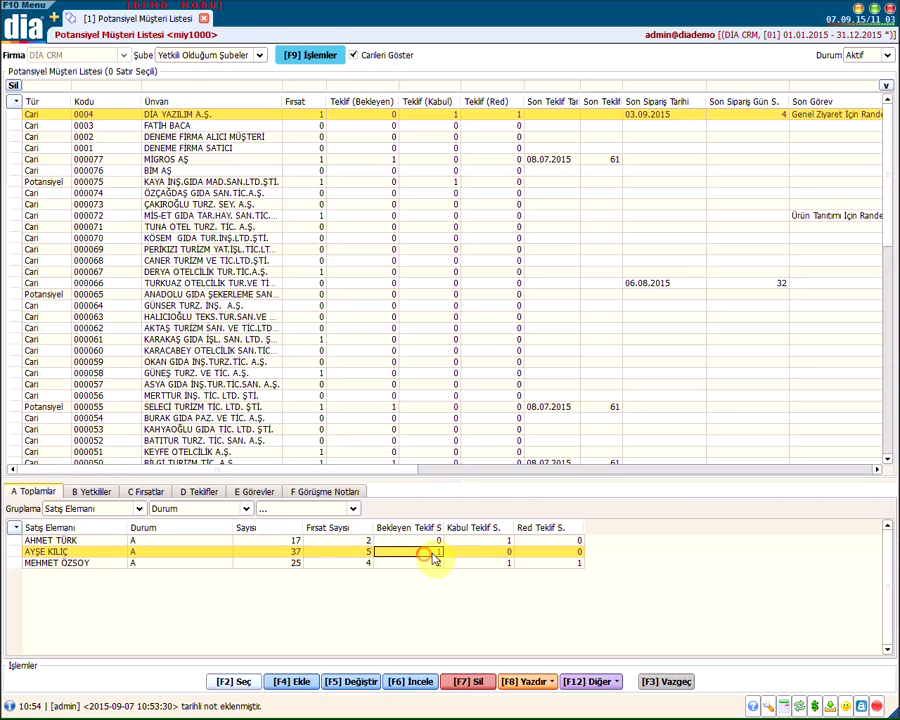
left_click(482, 552)
left_click(542, 552)
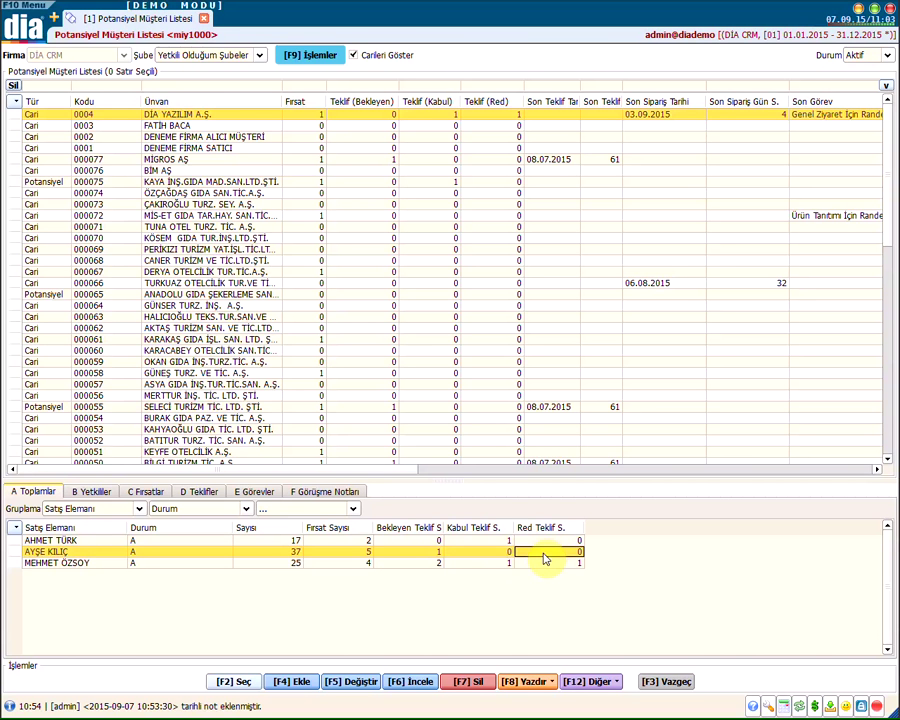
left_click(90, 564)
left_click(293, 563)
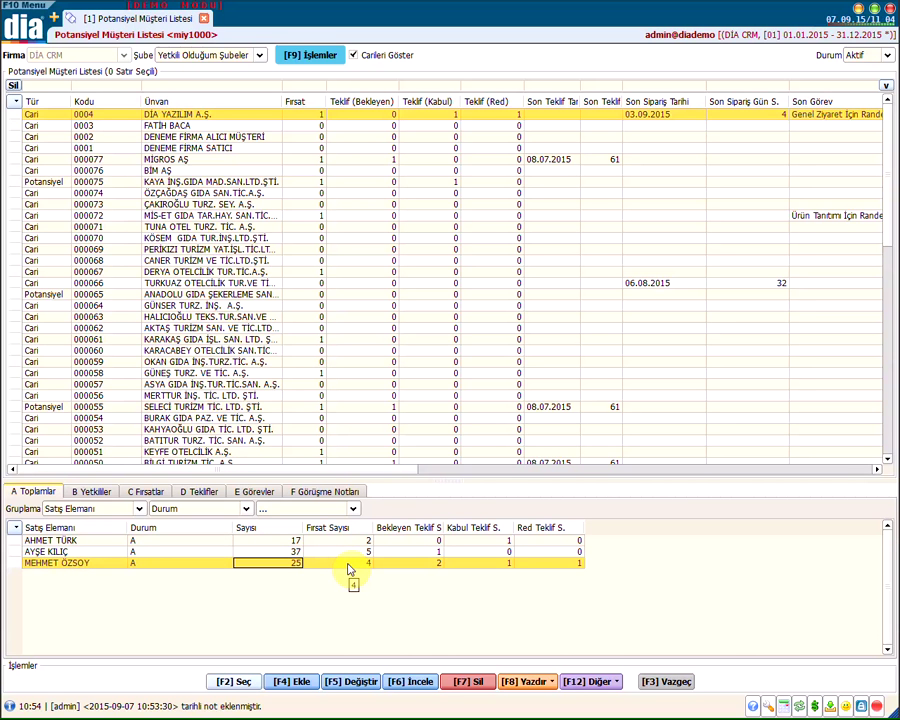
left_click(354, 566)
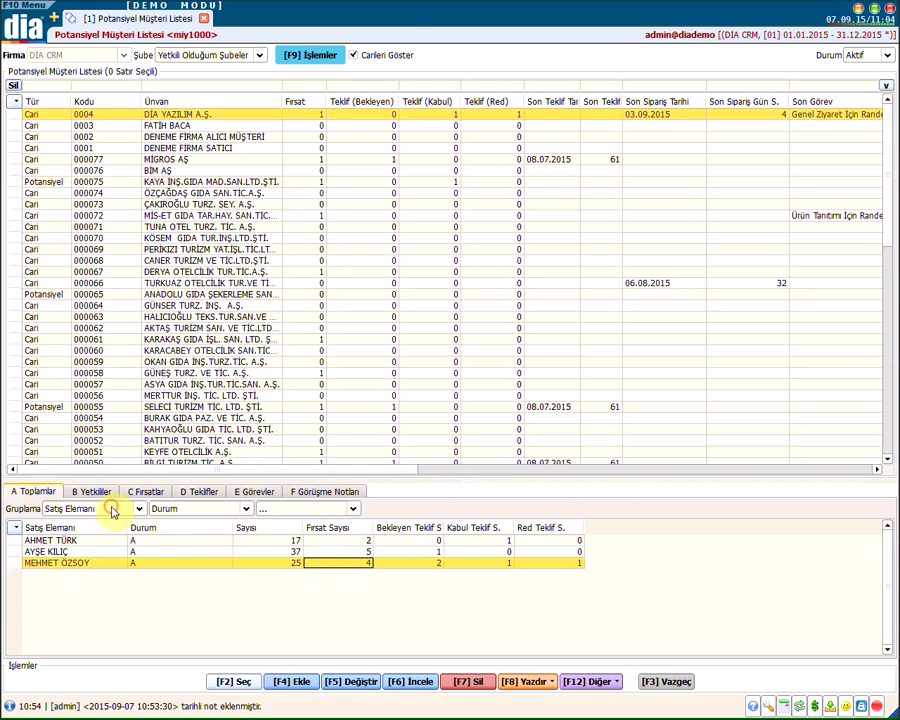
Change the first grouping of the totals to Şehir and check the counts for İstanbul, Antalya and the row without a city
left_click(113, 511)
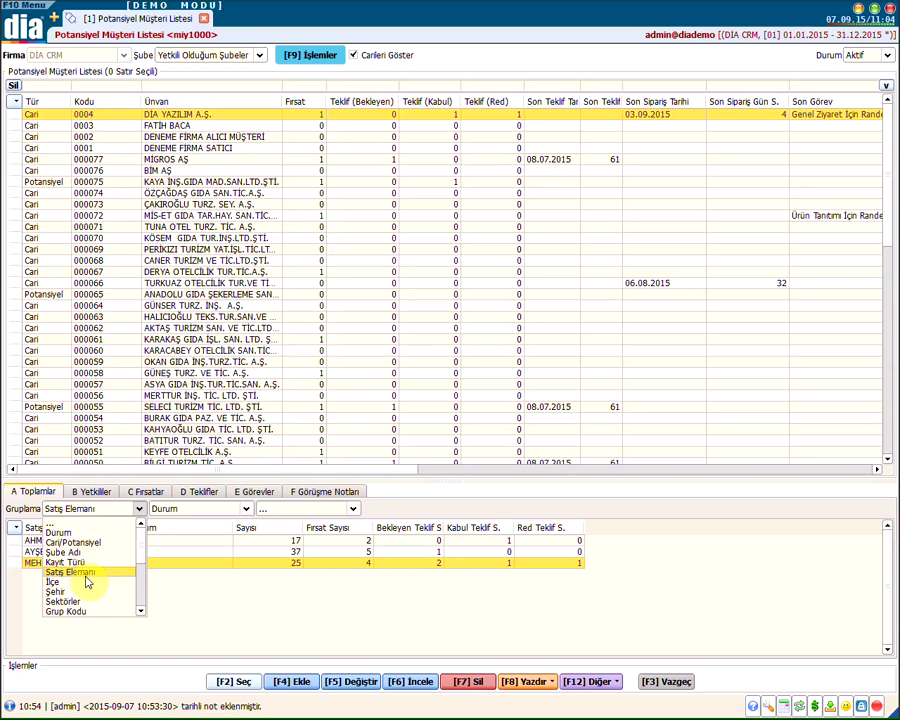
left_click(82, 592)
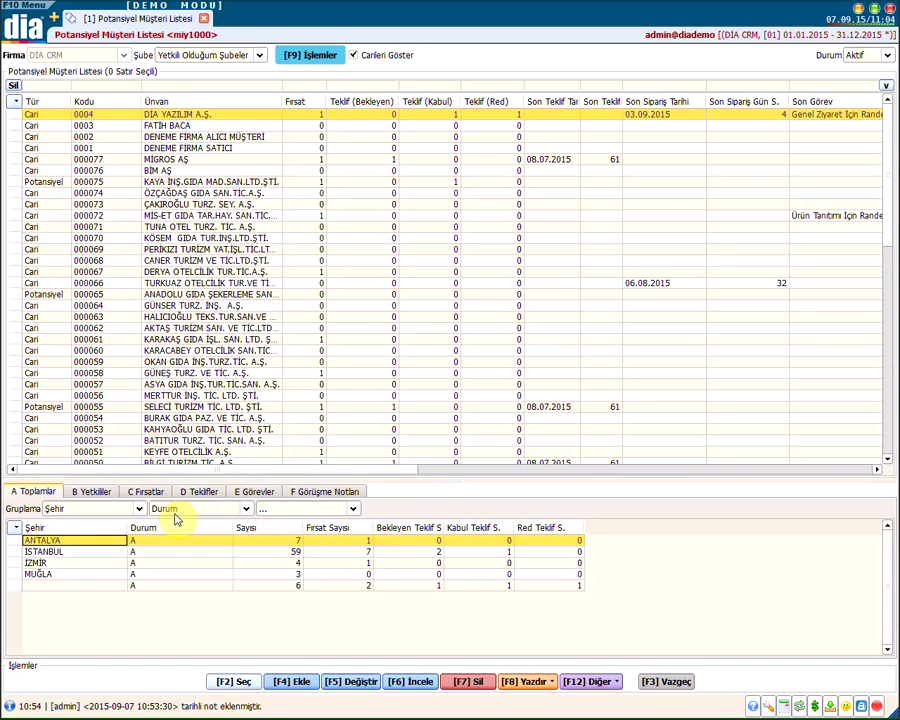
left_click(60, 556)
left_click(287, 556)
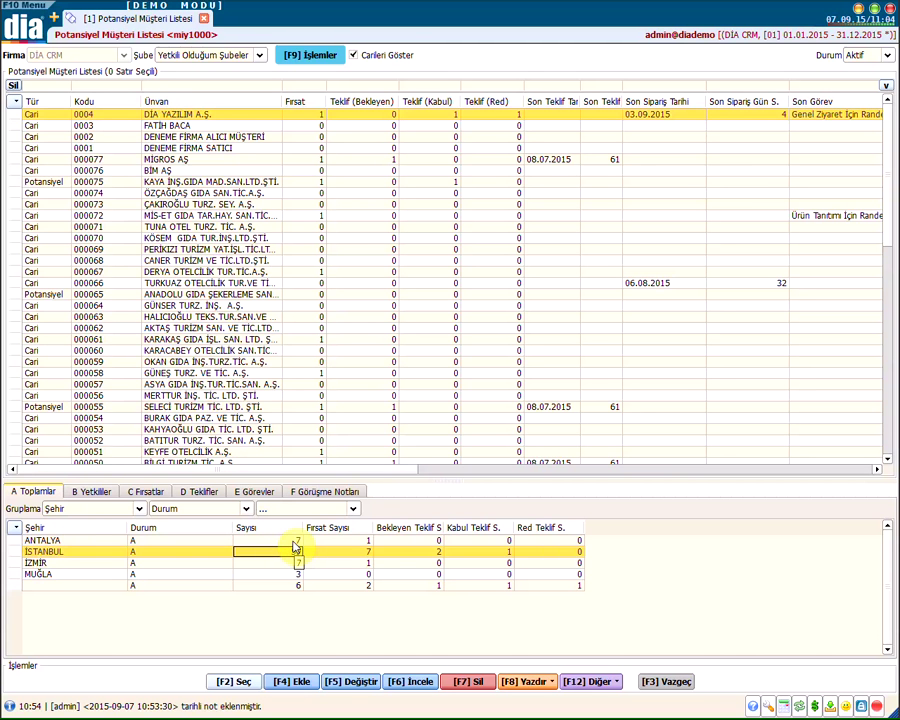
left_click(293, 541)
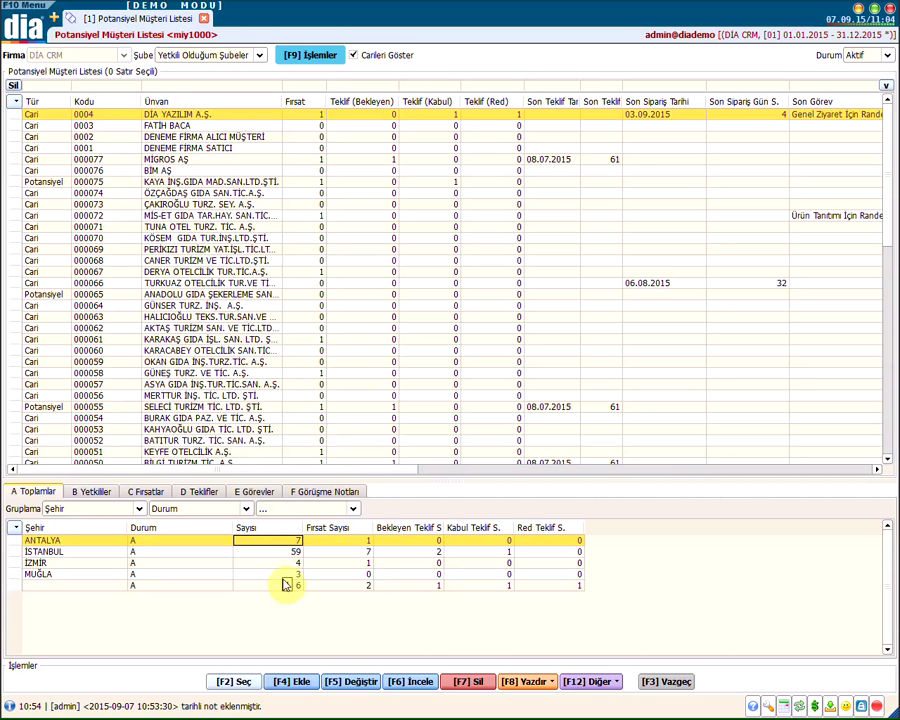
left_click(277, 587)
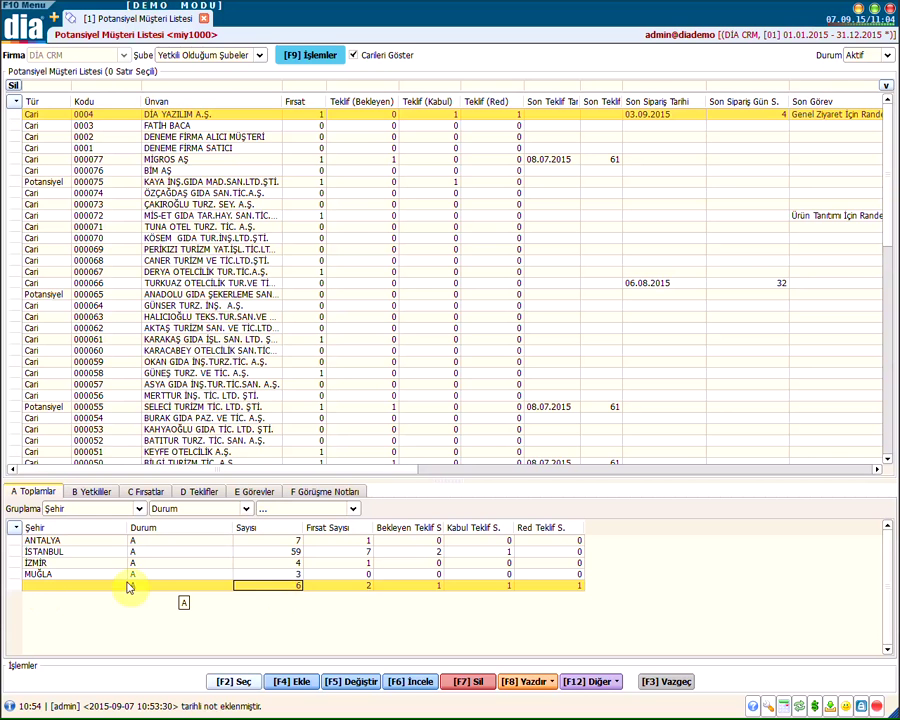
Compare the customer counts of the no-city, Muğla and İzmir rows, and sort the totals by Sayısı in descending order
left_click(97, 587)
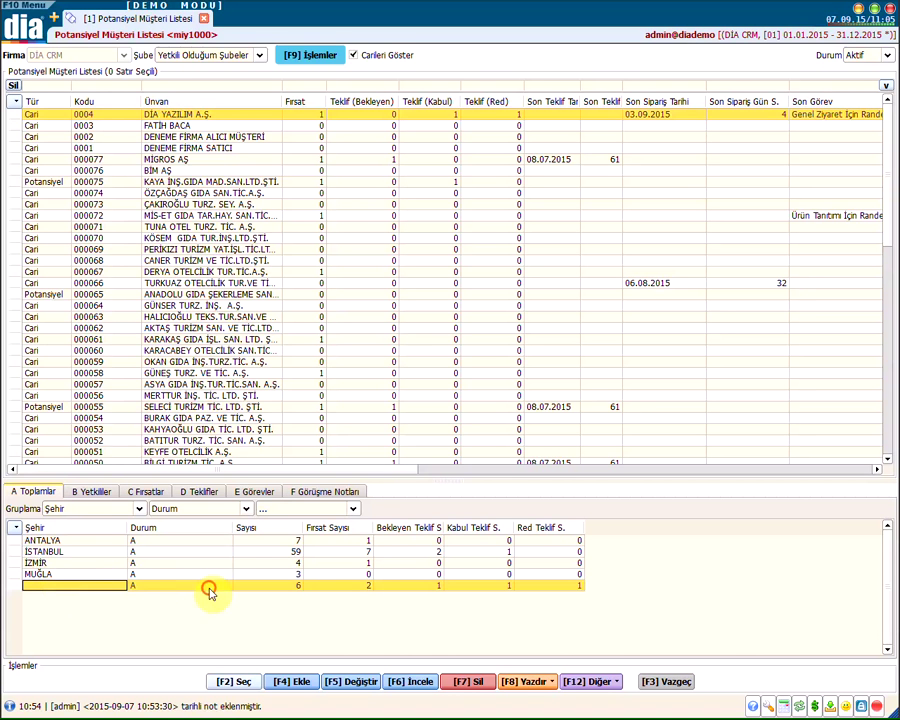
left_click(262, 585)
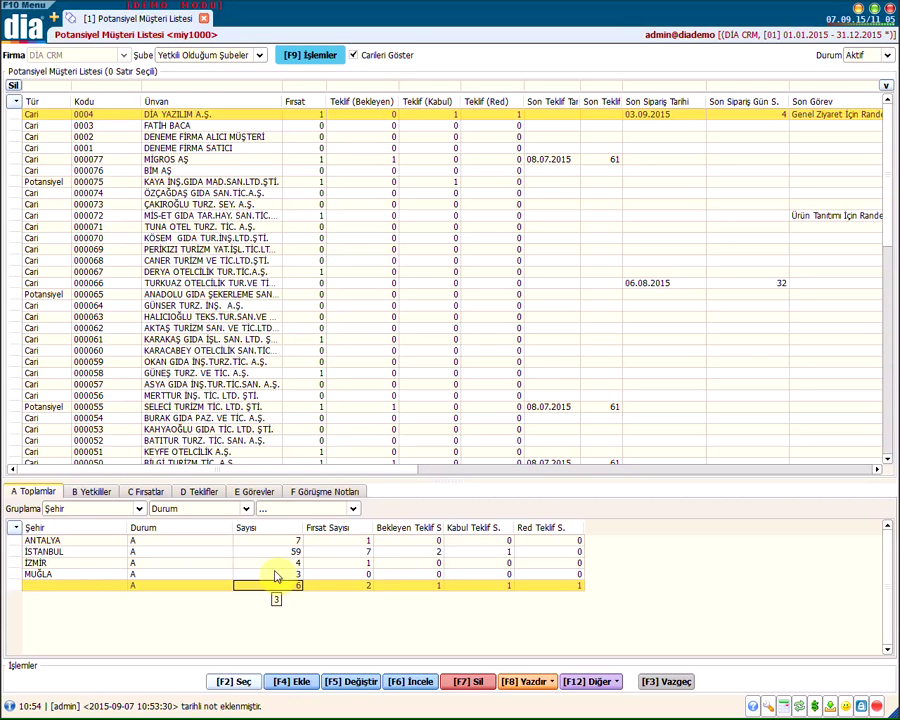
left_click(276, 573)
left_click(279, 563)
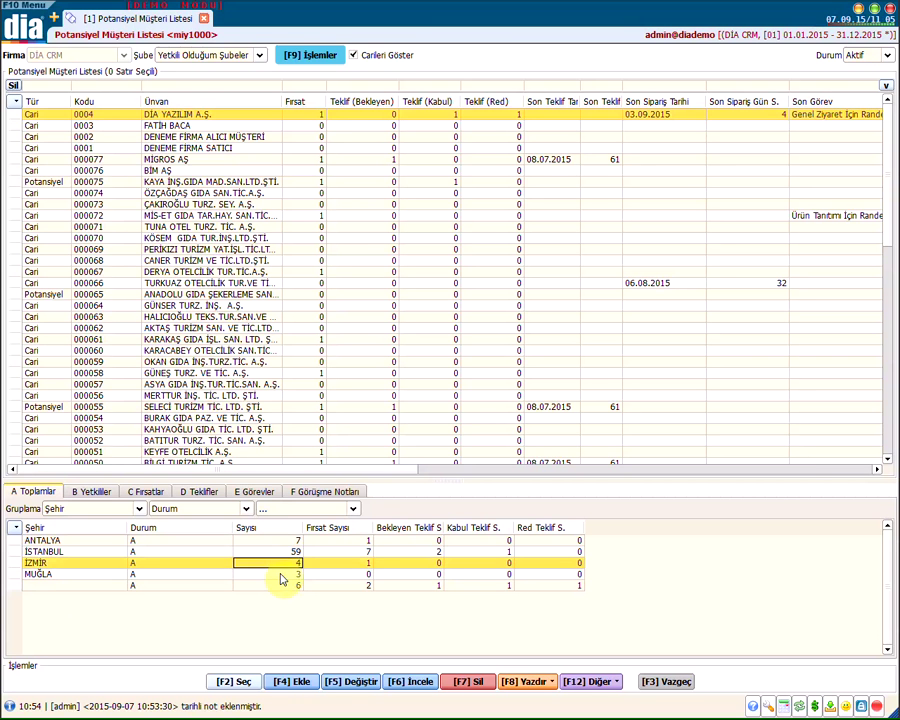
left_click(282, 575)
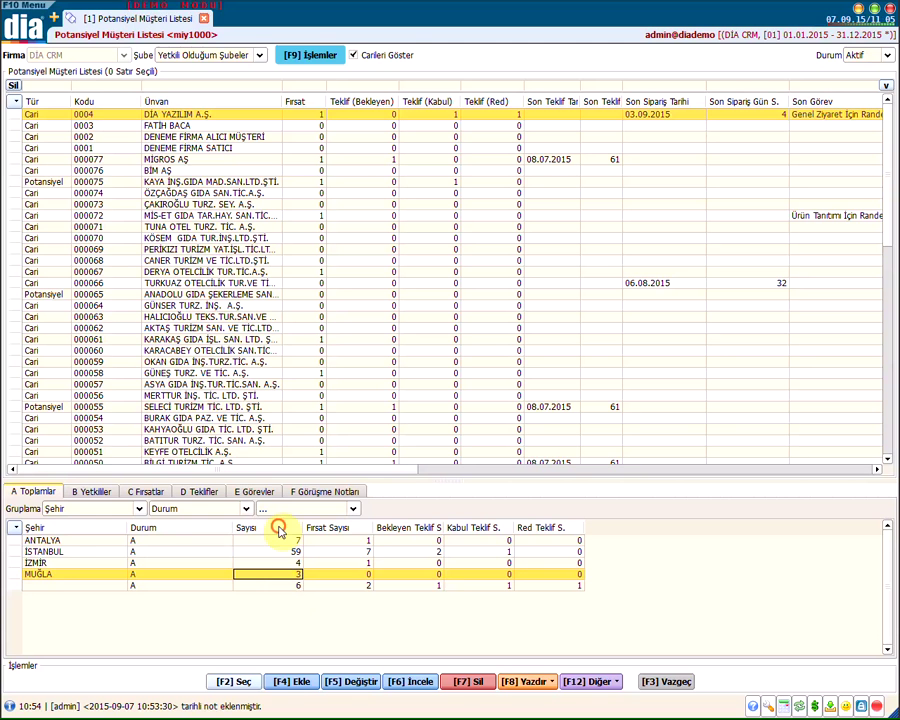
left_click(280, 528)
left_click(245, 527)
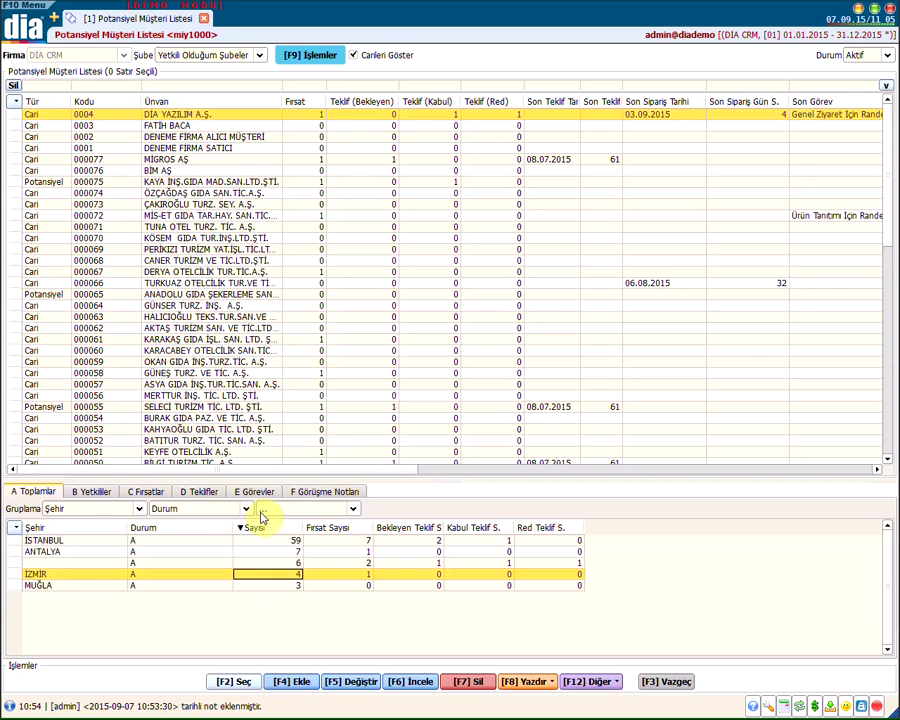
Look through all the criteria available for the third grouping of the totals, leaving it unset
left_click(263, 508)
scroll(285, 564, "down", 4)
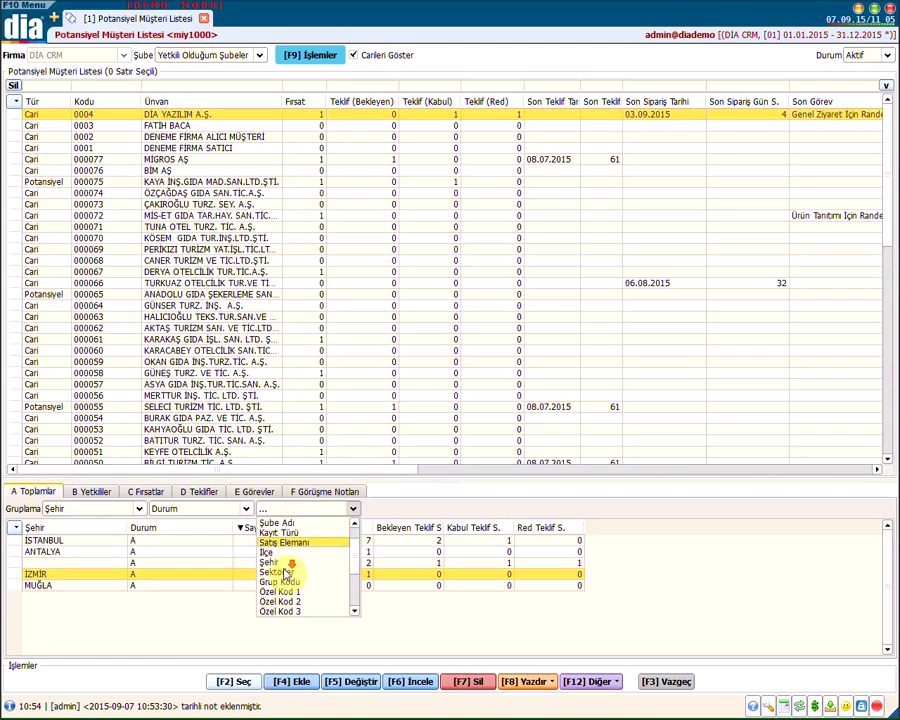
scroll(287, 565, "up", 4)
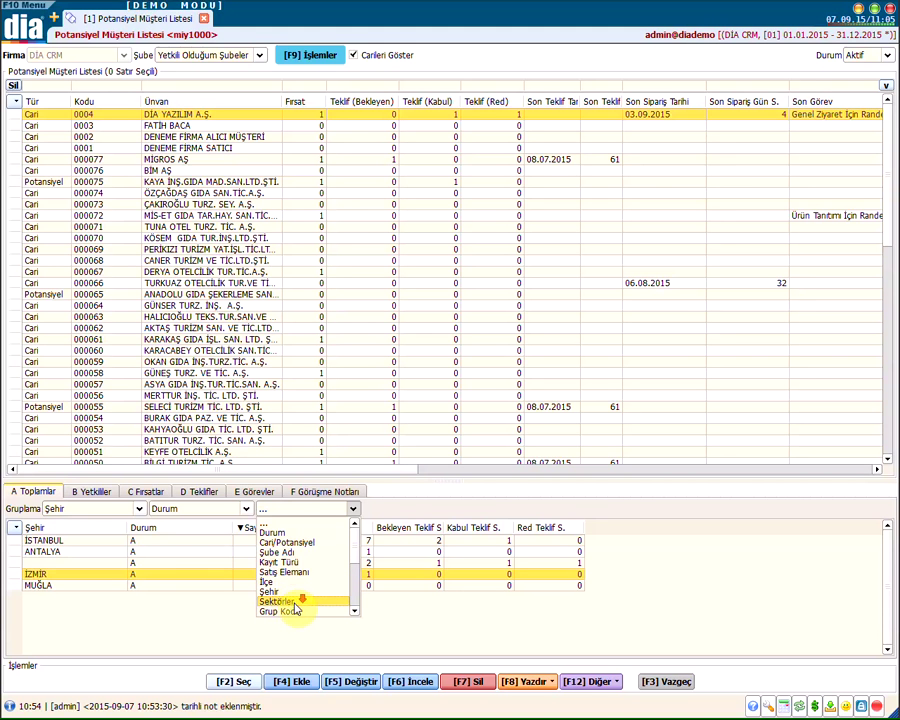
scroll(296, 605, "down", 1)
scroll(296, 588, "down", 3)
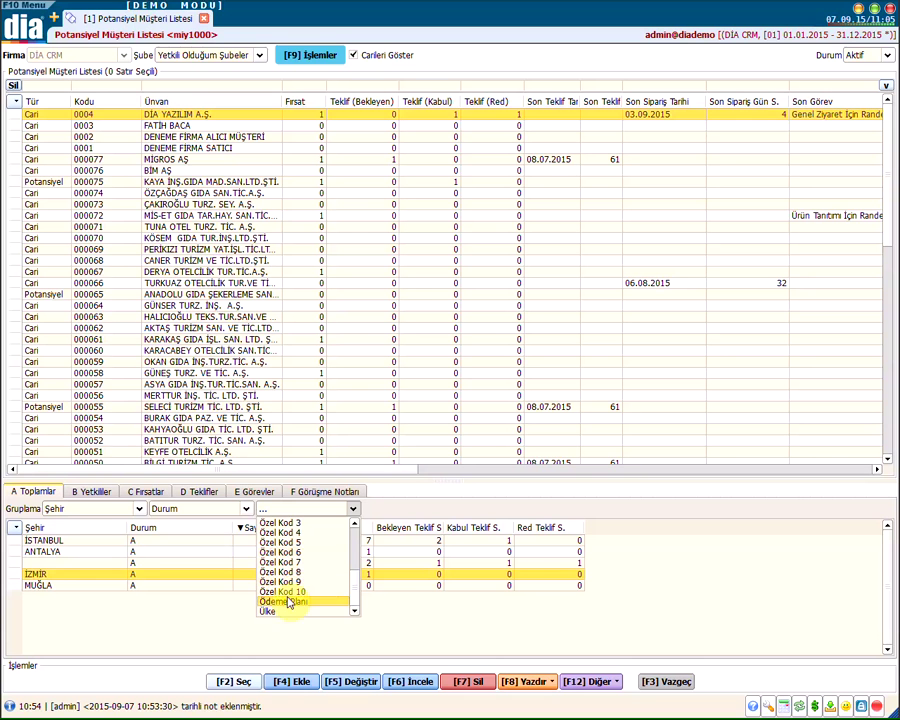
scroll(297, 592, "up", 5)
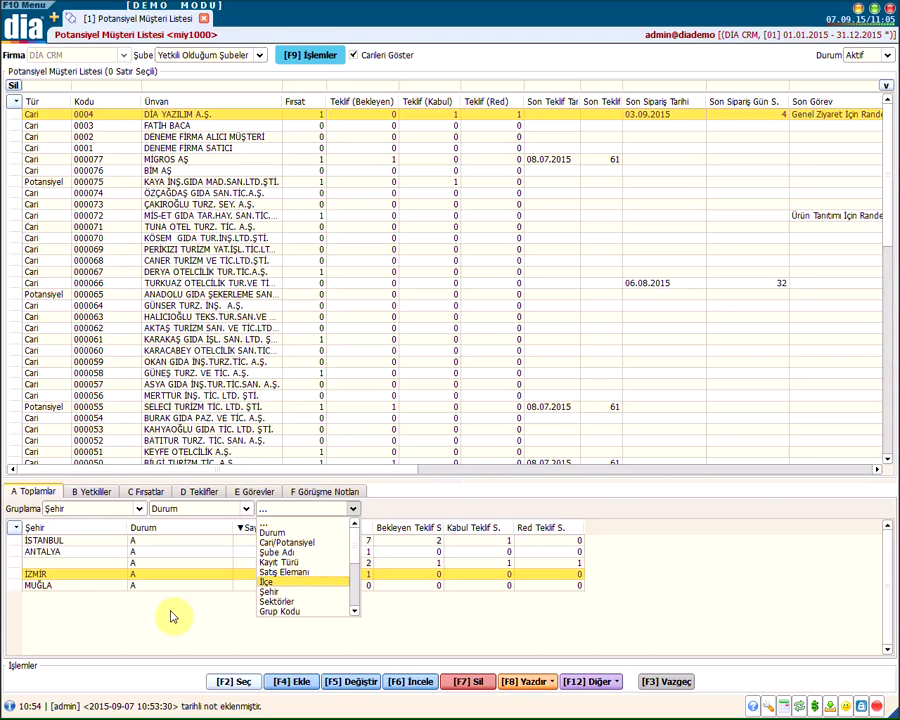
left_click(157, 603)
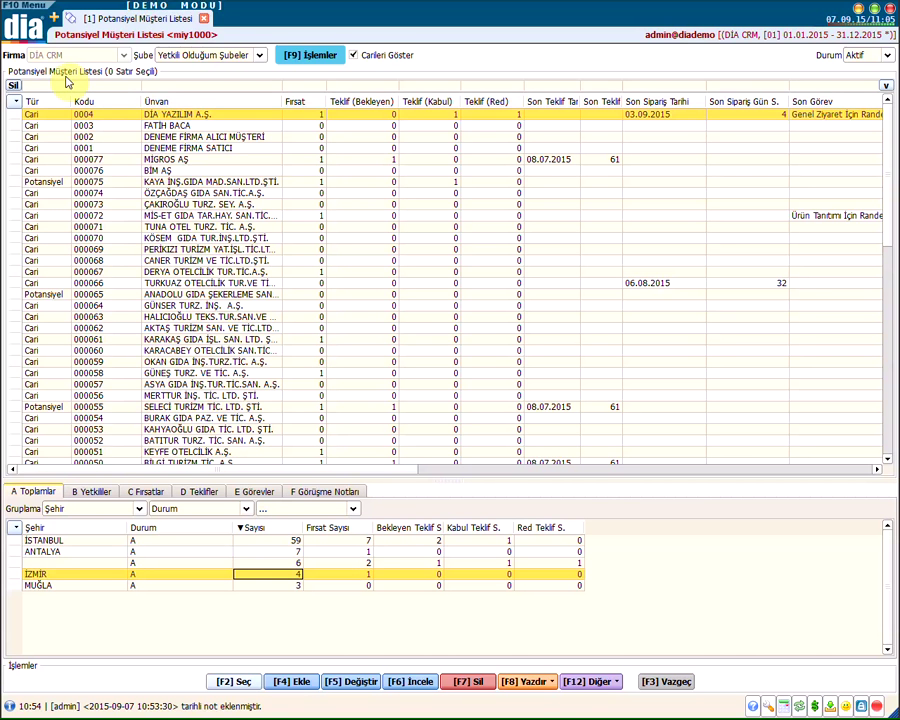
Close the potential customer list and open Aktivite Raporu from the Müşteri İlişkileri Yönetimi reports
key("Escape")
key("BackSpace")
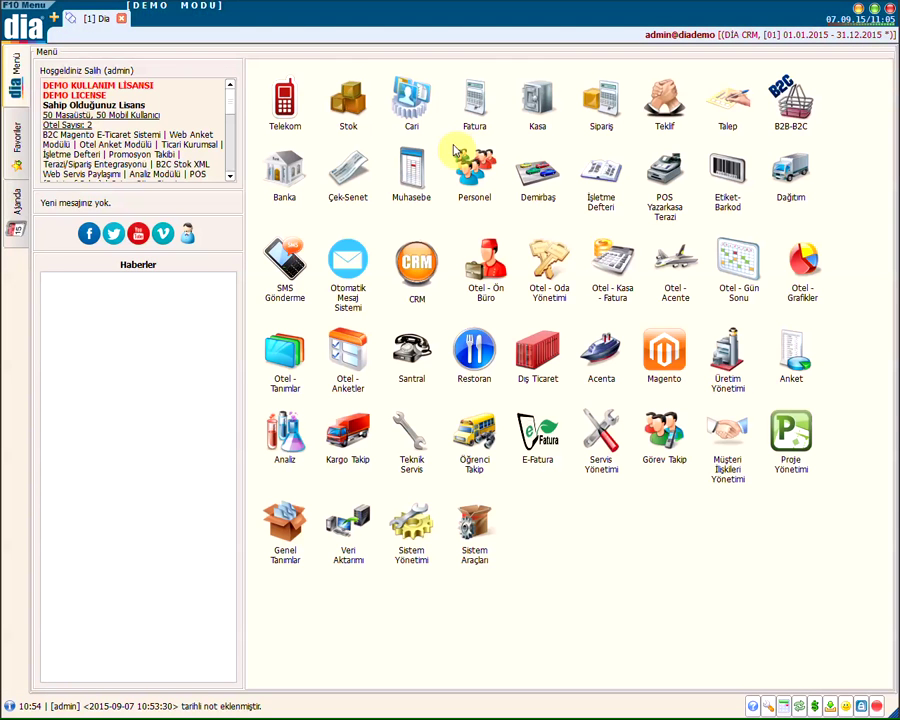
left_click(727, 430)
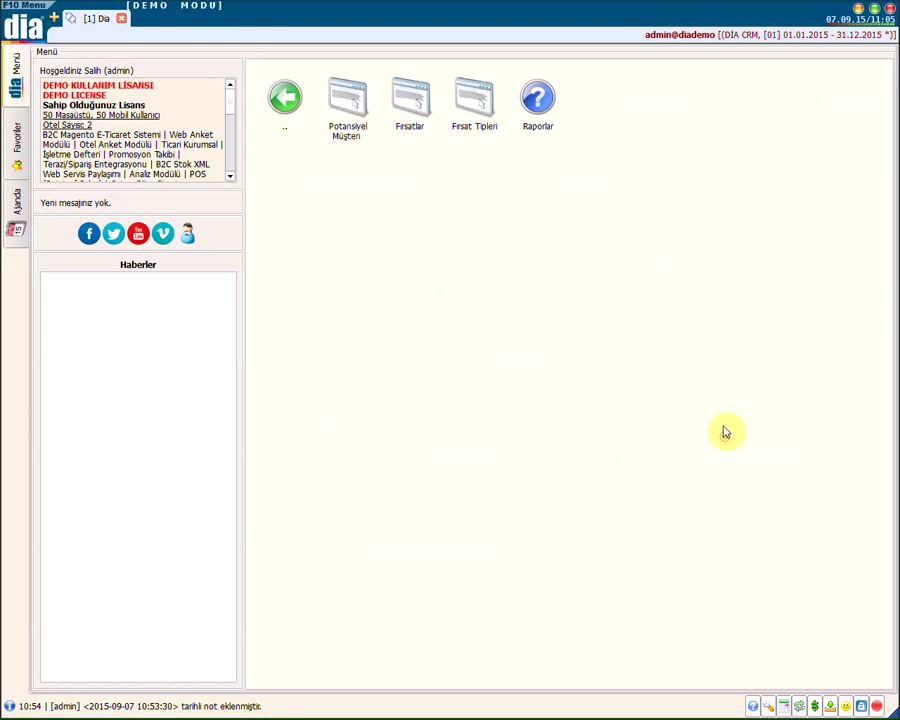
left_click(530, 99)
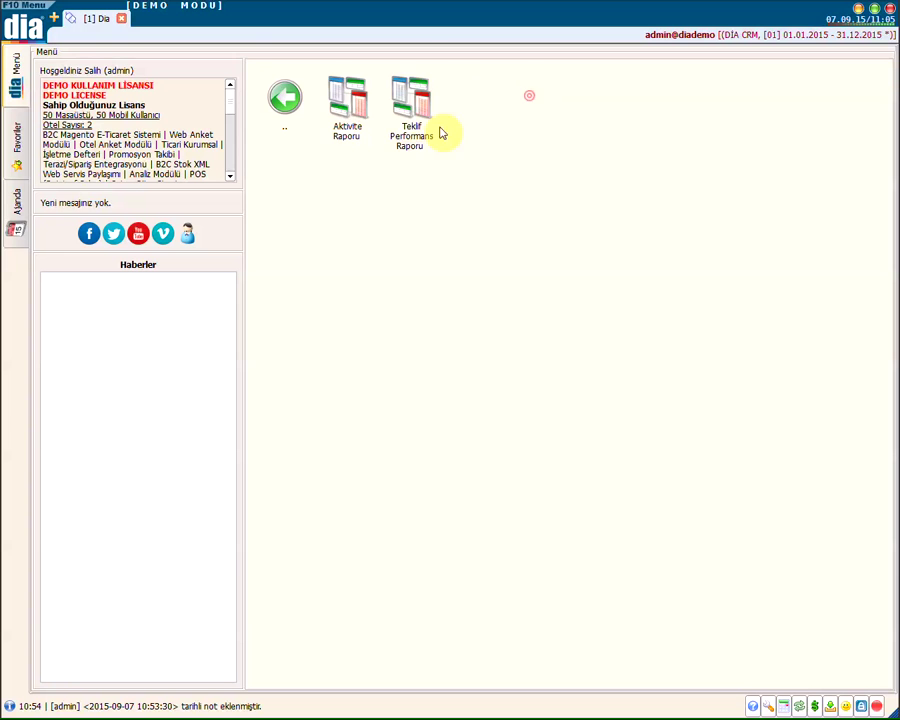
left_click(350, 108)
left_click(423, 110)
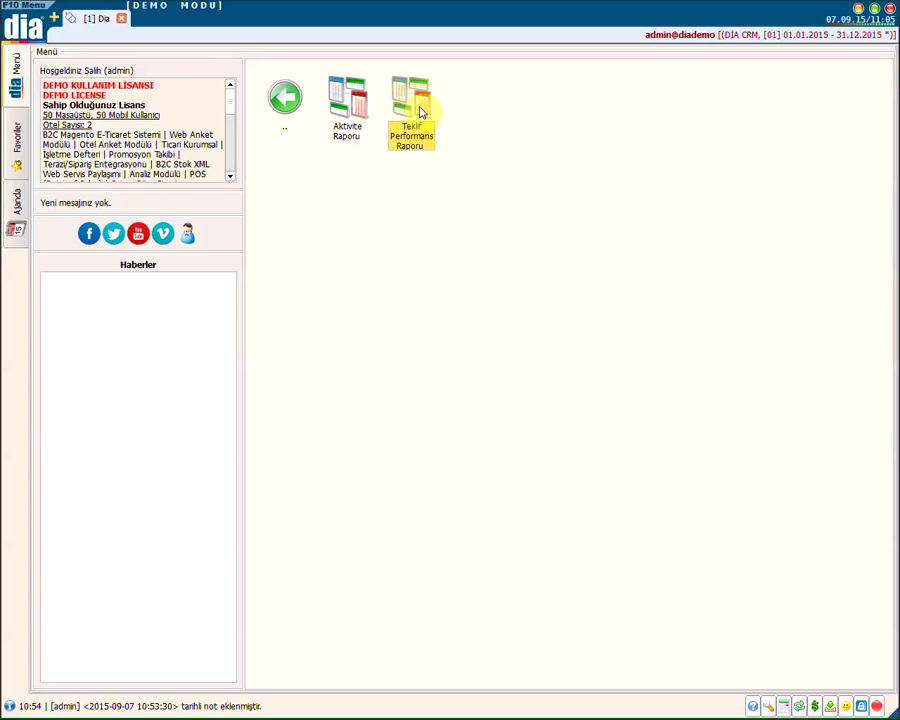
left_click(352, 108)
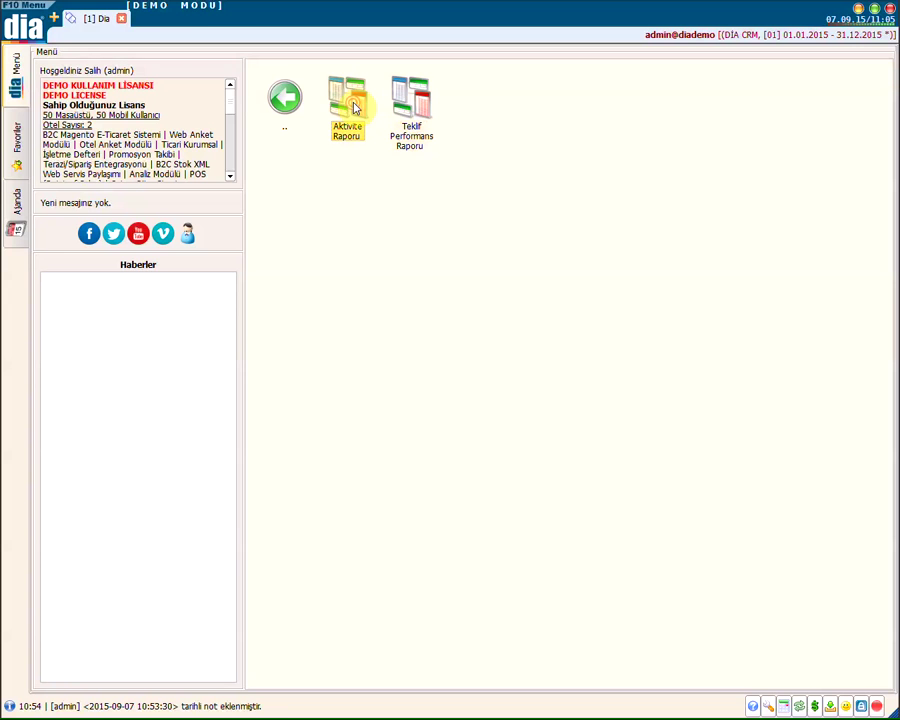
double_click(352, 108)
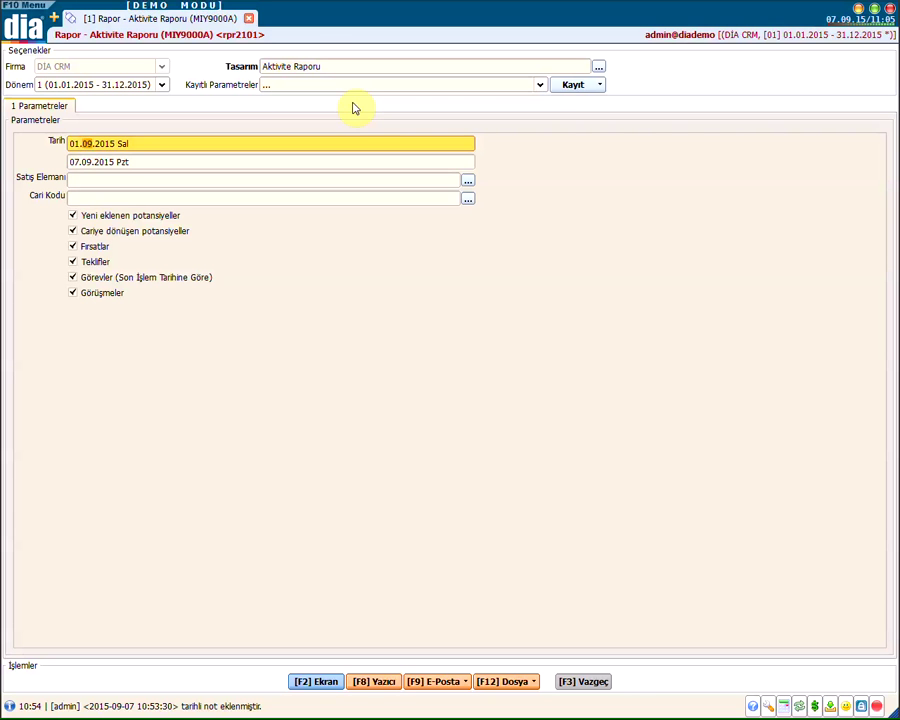
Keep the report's date range and set Satış Elemanı to the second sales representative in the list
key("Tab")
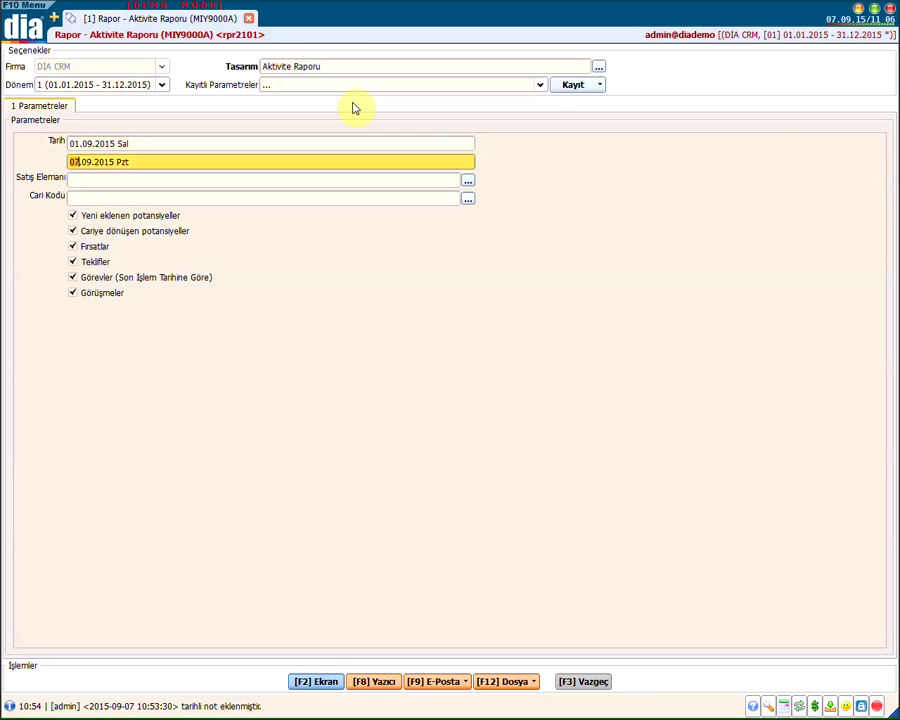
left_click(467, 188)
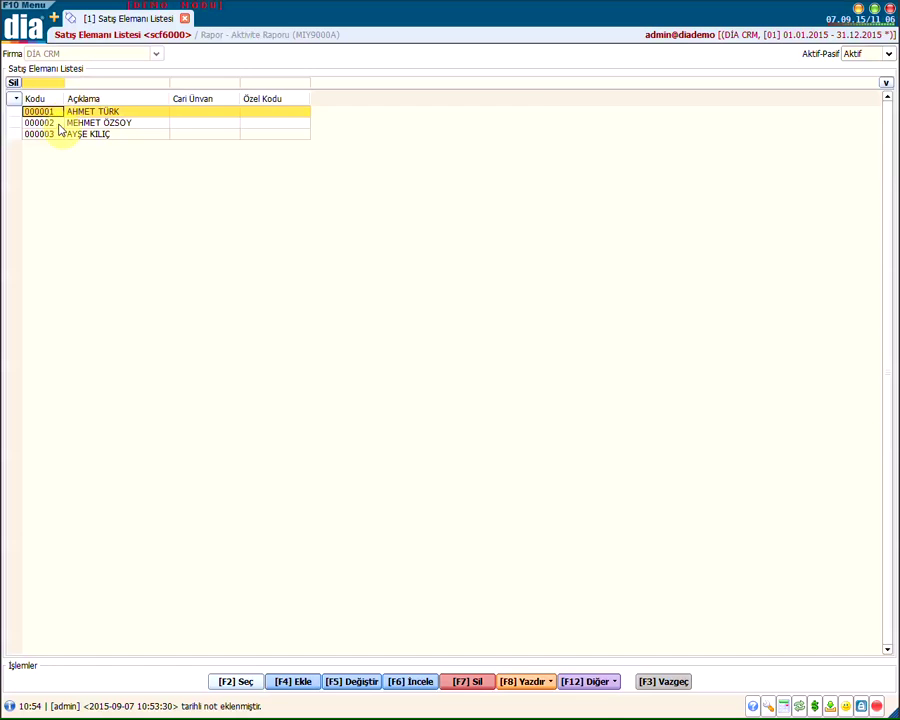
double_click(60, 128)
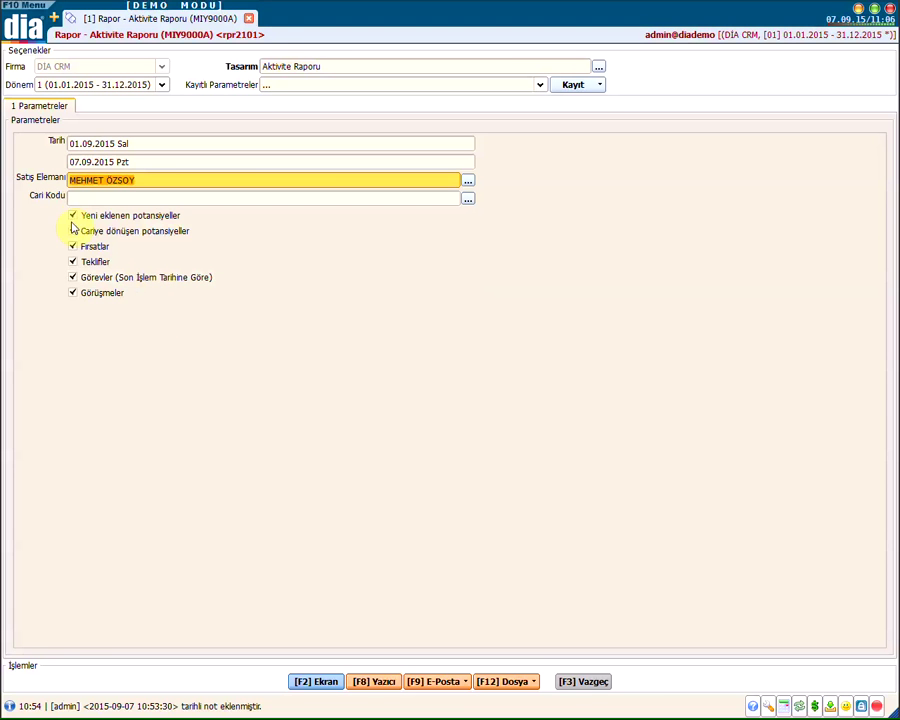
Exclude Görüşmeler, Görevler and Teklifler from the activity report, then include all three sections again
left_click(73, 295)
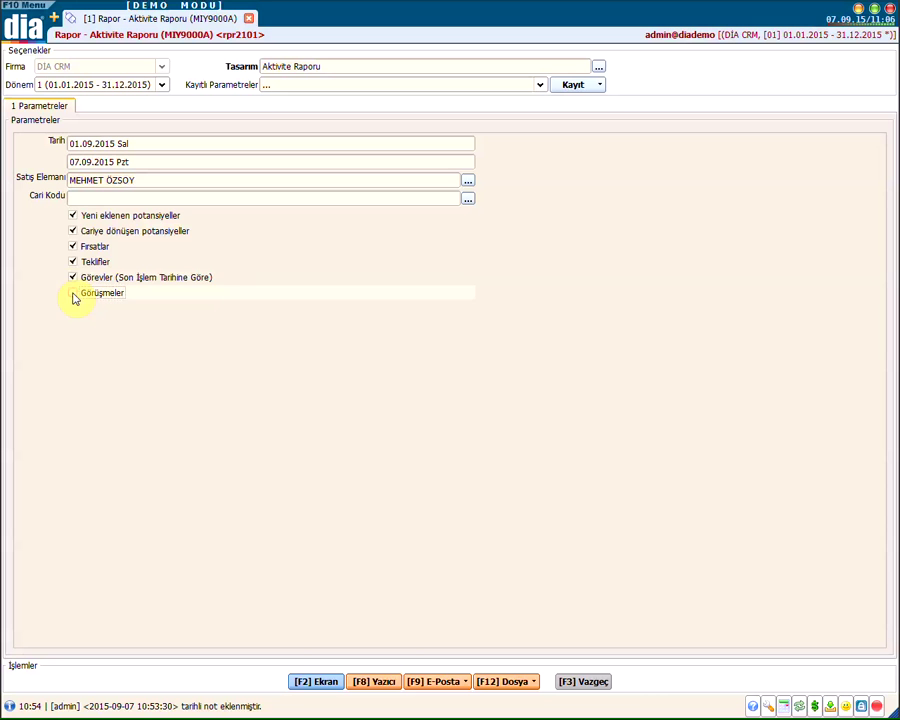
left_click(72, 278)
left_click(73, 262)
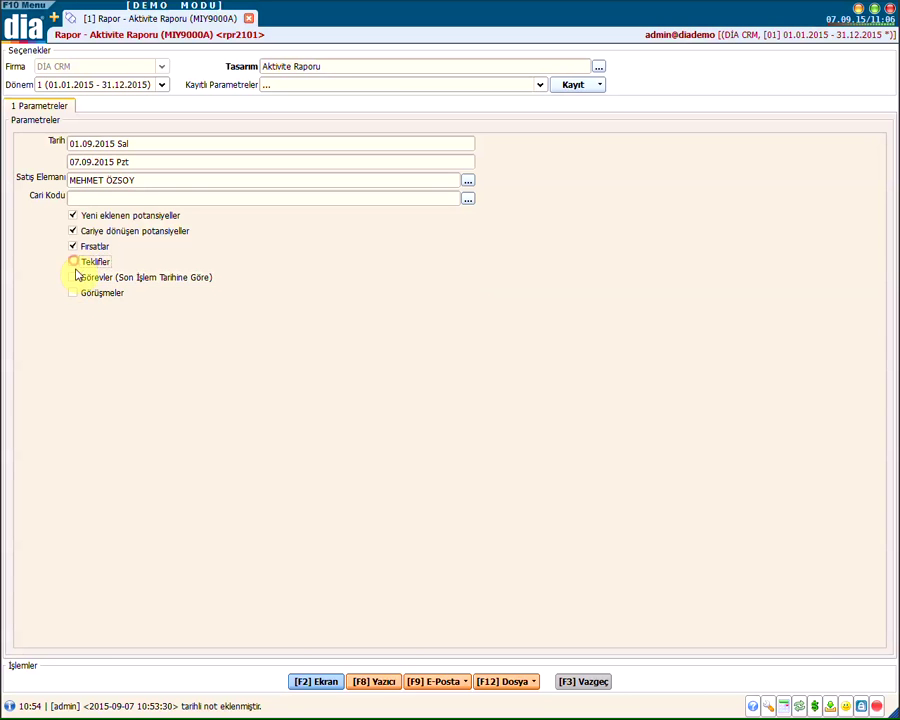
left_click(72, 262)
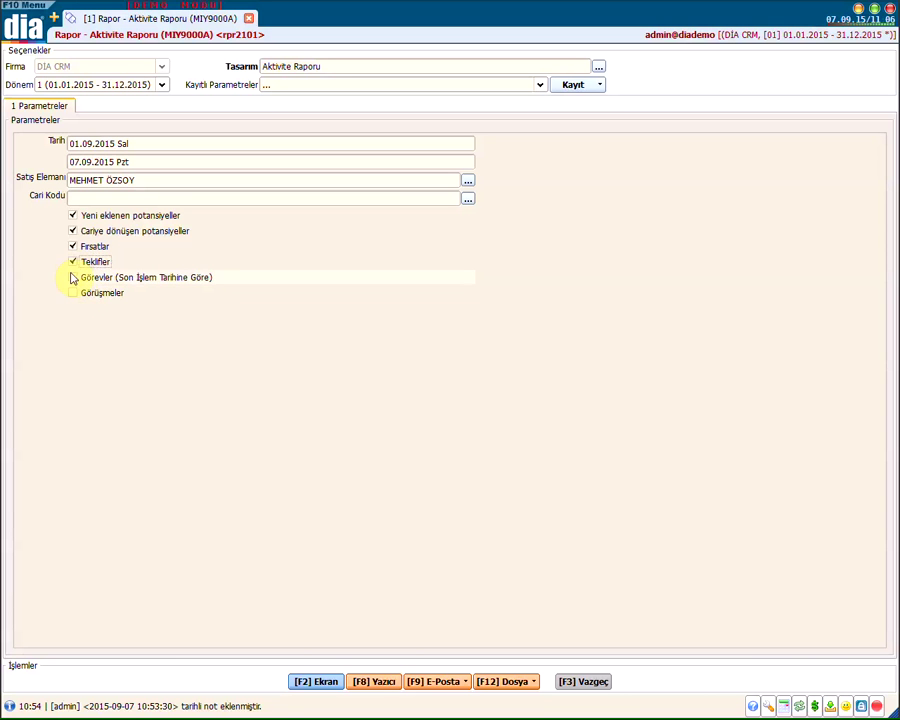
left_click(72, 278)
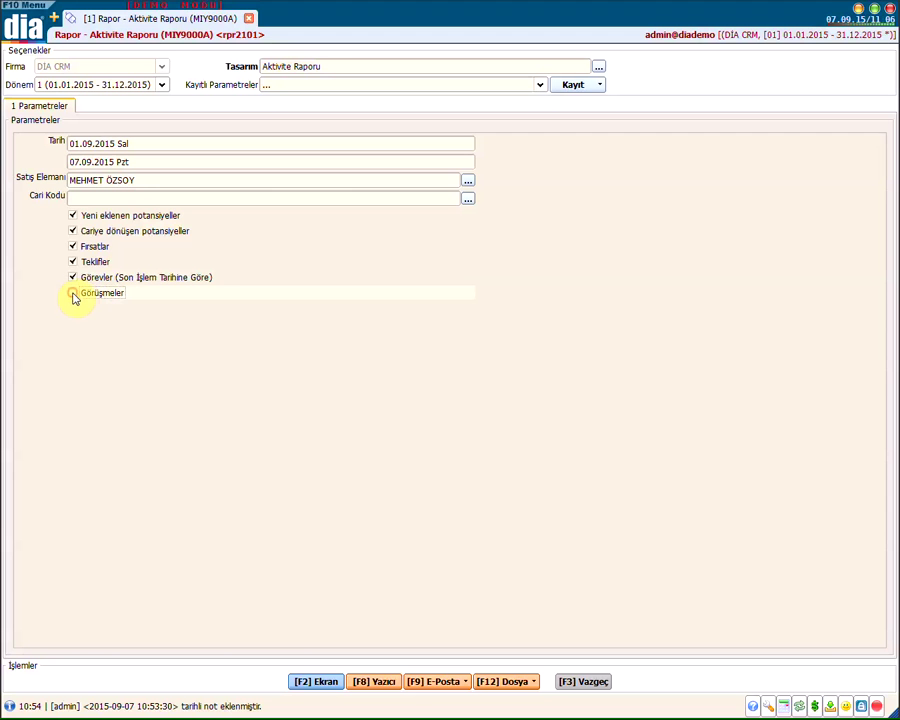
left_click(73, 294)
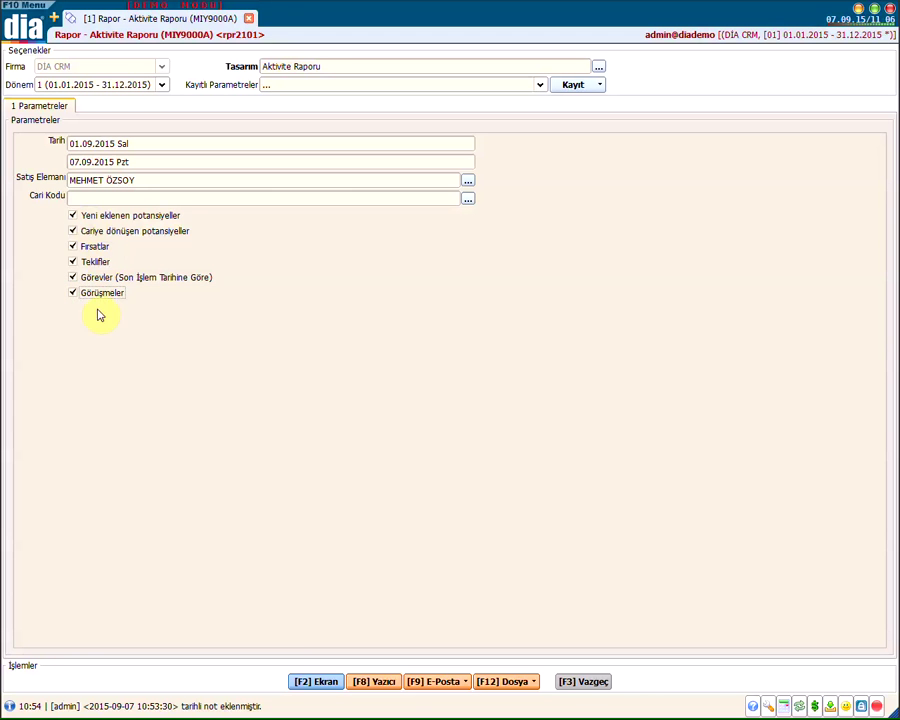
Display the activity report on screen for the chosen sales representative, review its potential customer sections and return to the parameters
left_click(309, 684)
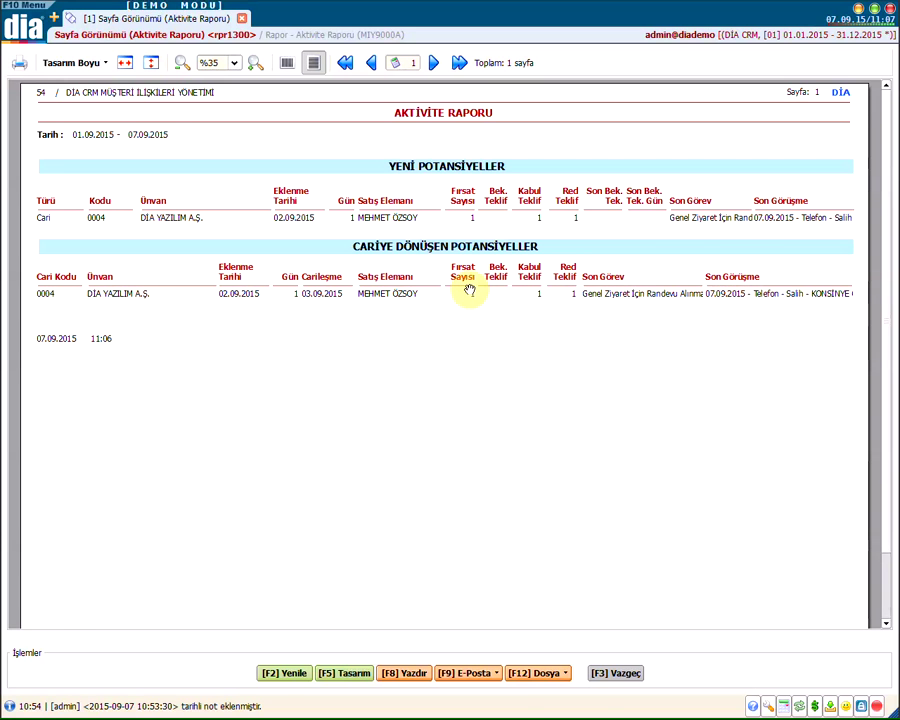
key("F3")
Set the report's start date to 01.01.2015, clear the Satış Elemanı filter and display the activity report again
left_click(72, 143)
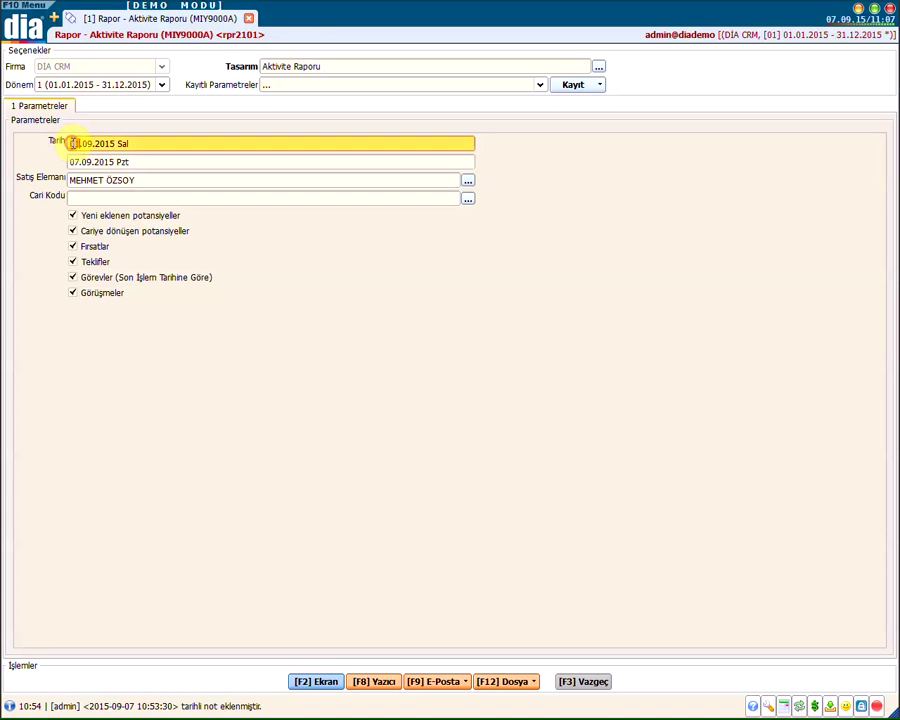
type("0101")
key("Tab")
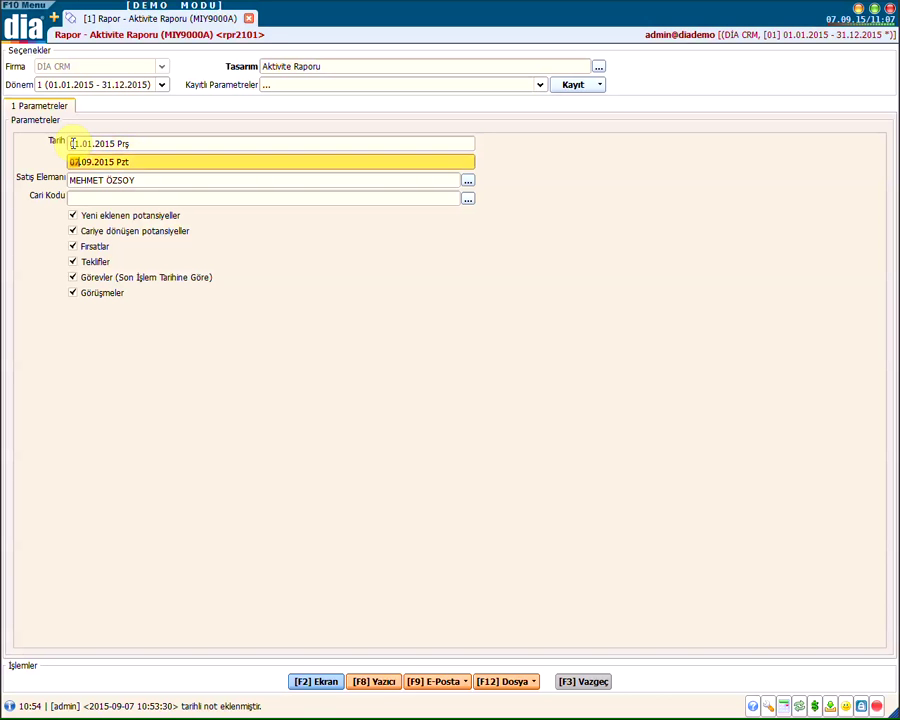
key("Tab")
key("BackSpace")
key("Tab")
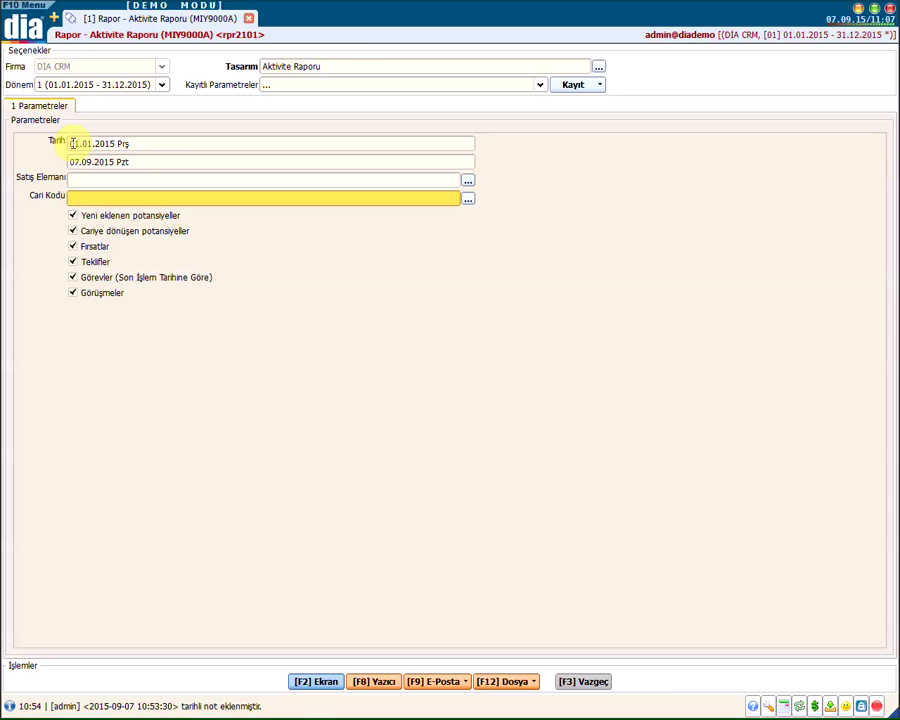
key("F2")
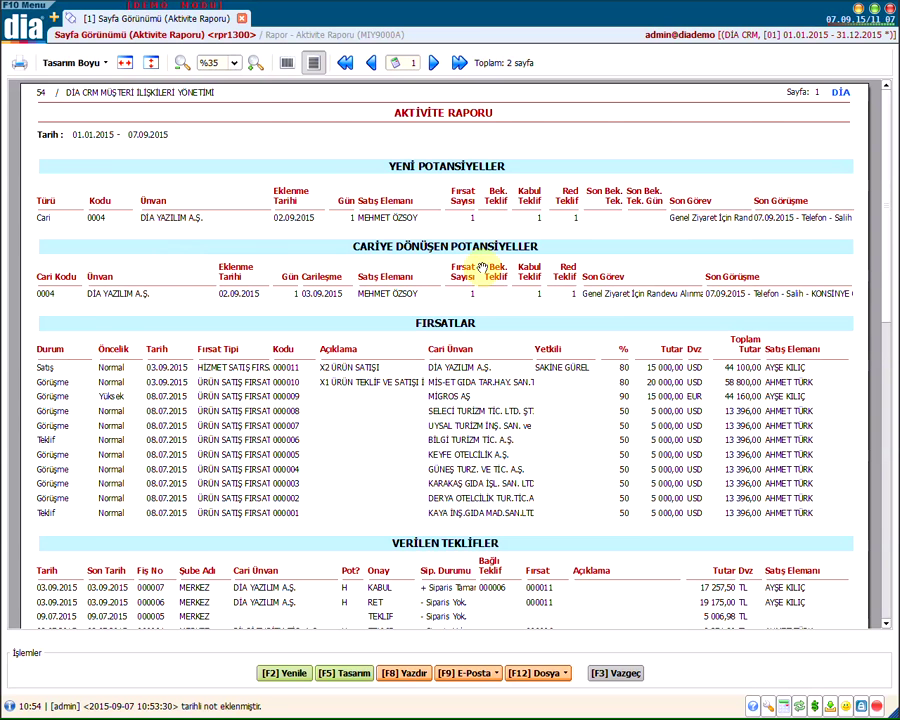
Examine the Fırsatlar, Verilen Teklifler, Görevler and Görüşmeler sections across the activity report's pages, then return to the parameters
scroll(450, 292, "down", 2)
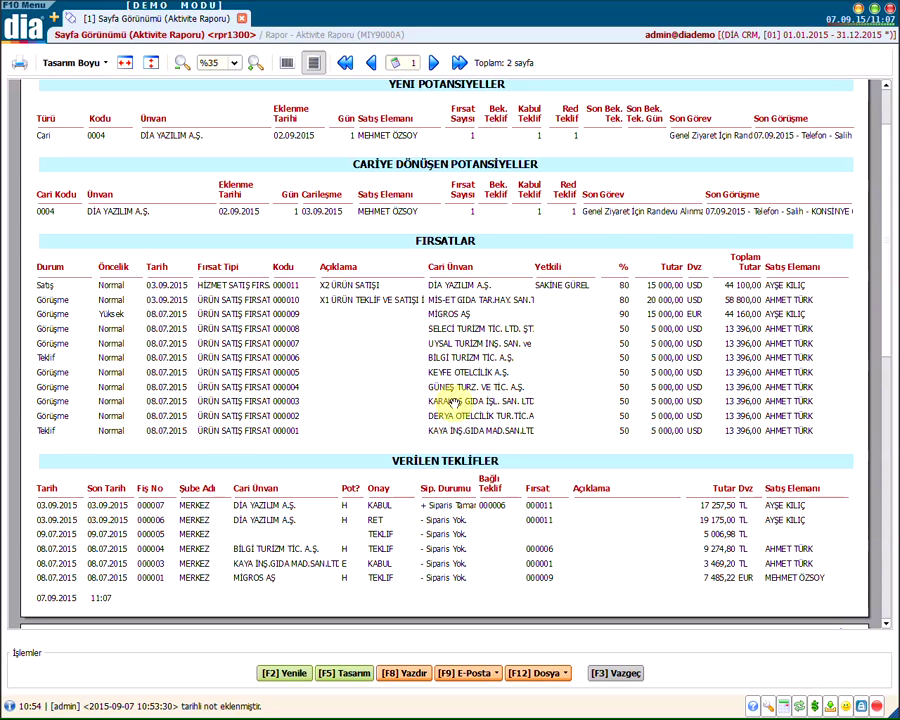
scroll(450, 400, "down", 6)
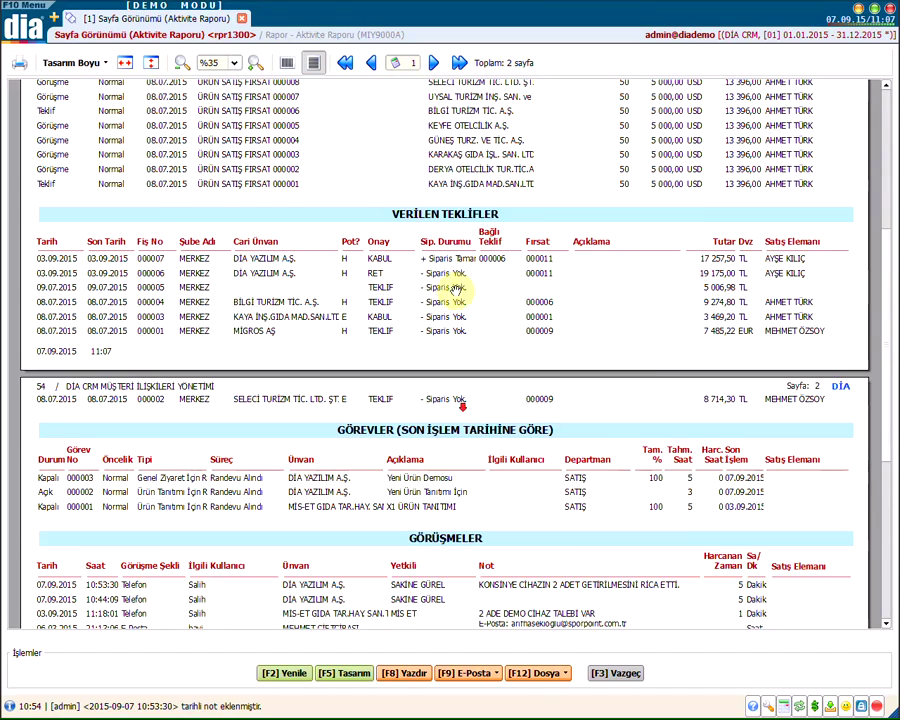
scroll(412, 331, "down", 2)
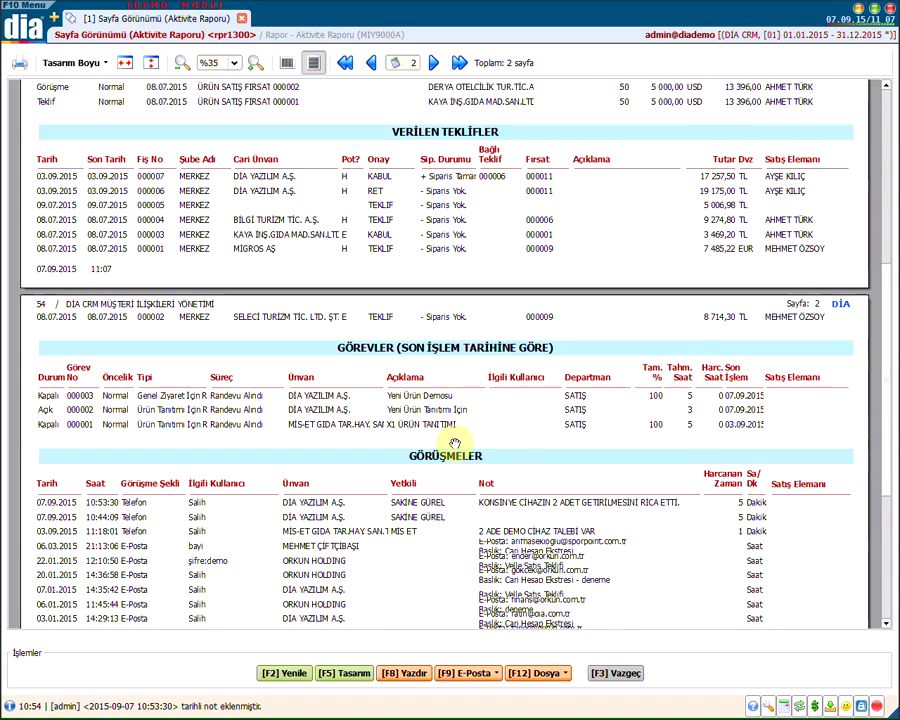
scroll(380, 372, "down", 4)
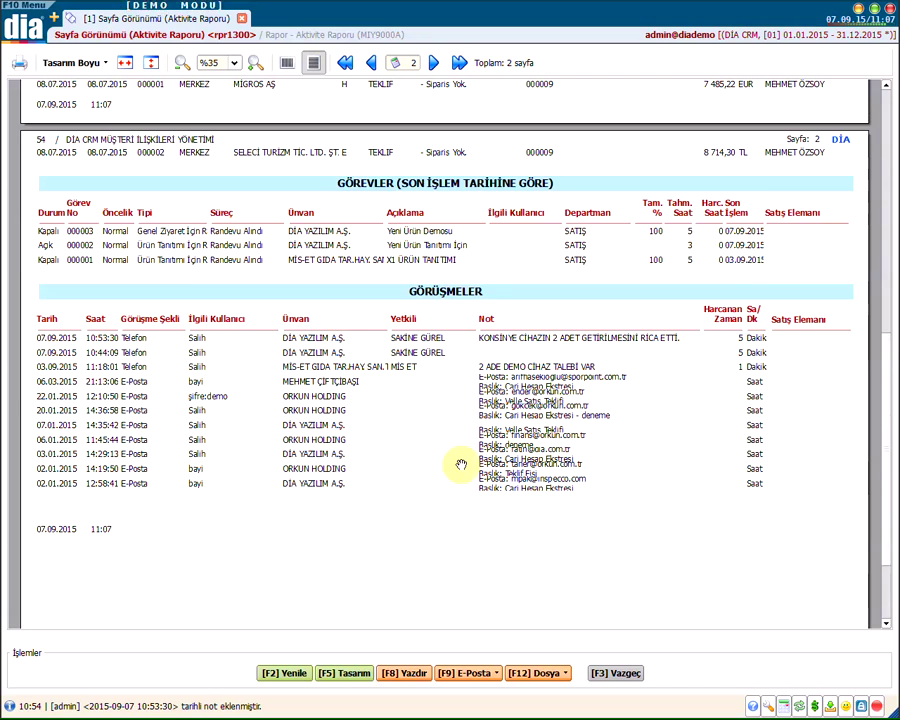
scroll(455, 500, "down", 3)
scroll(455, 450, "up", 4)
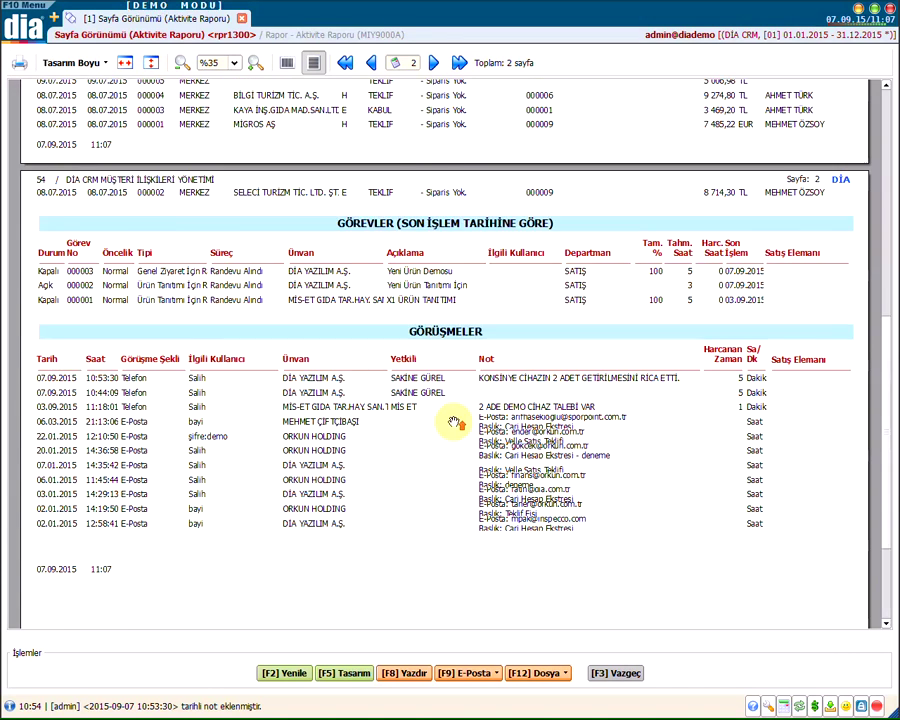
scroll(455, 420, "up", 13)
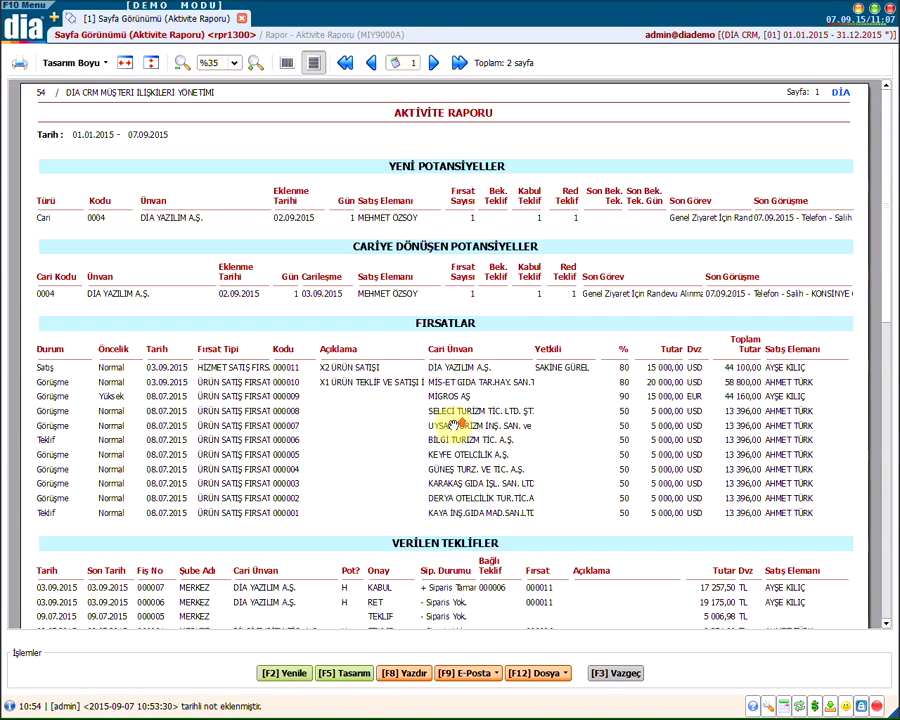
key("F3")
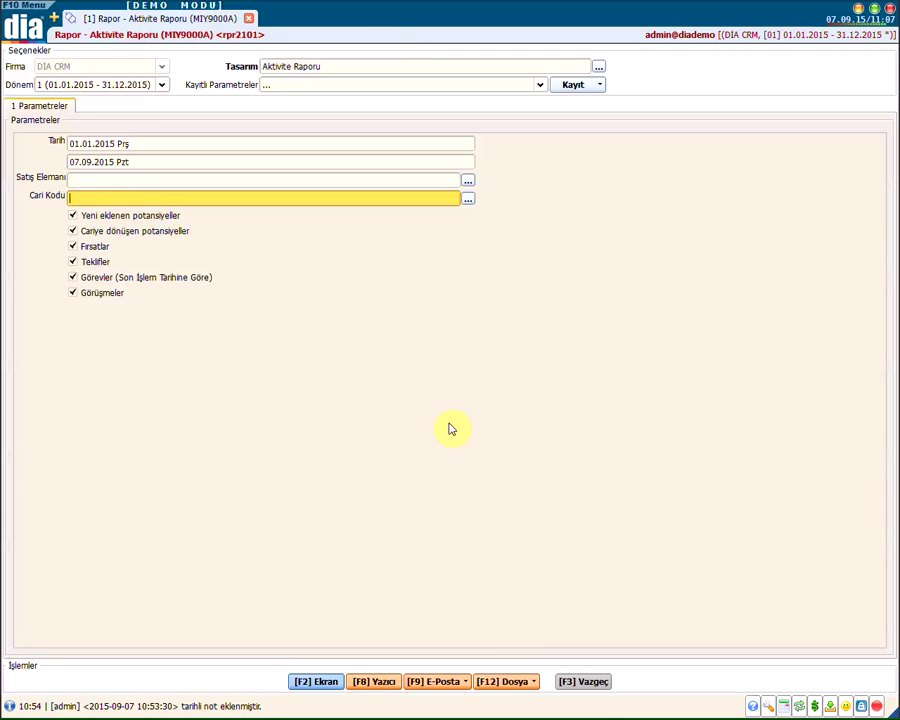
Limit the activity report to the customer MİGROS AŞ, review its opportunities and offers on screen, and close the report
left_click(469, 201)
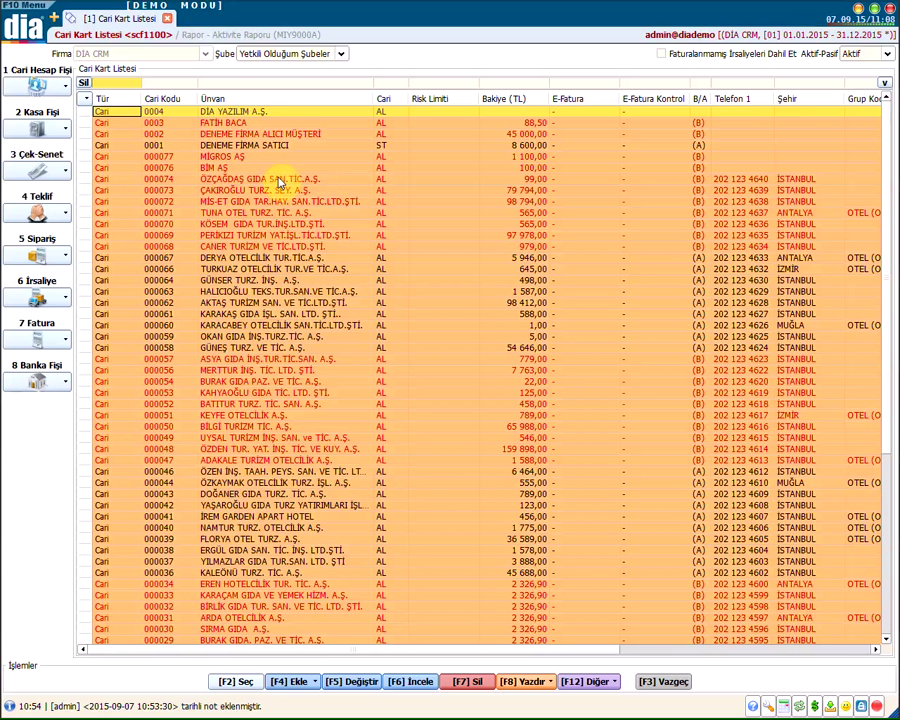
double_click(225, 156)
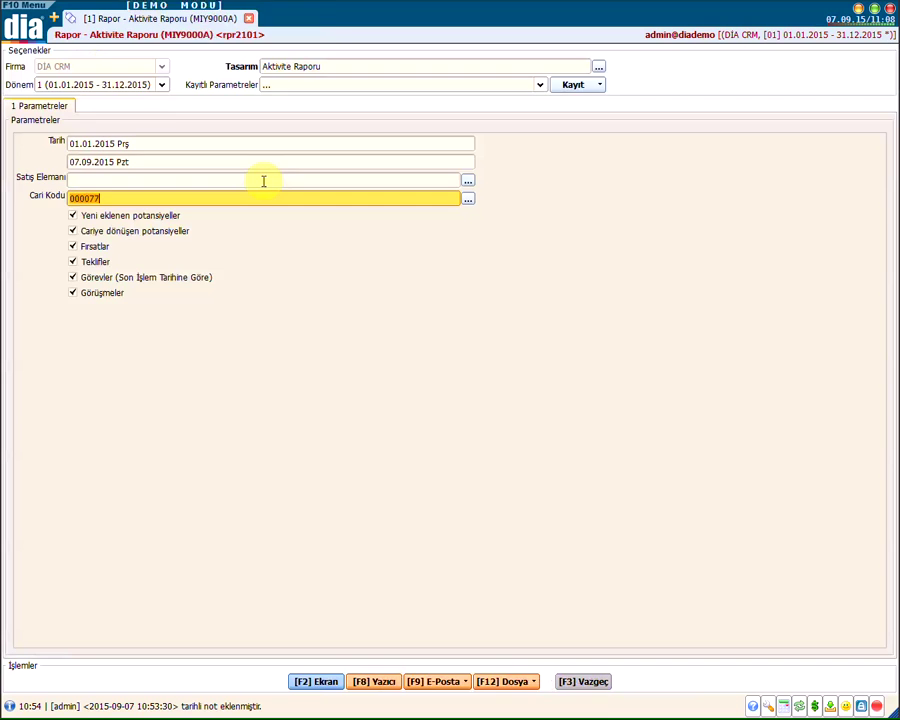
key("F2")
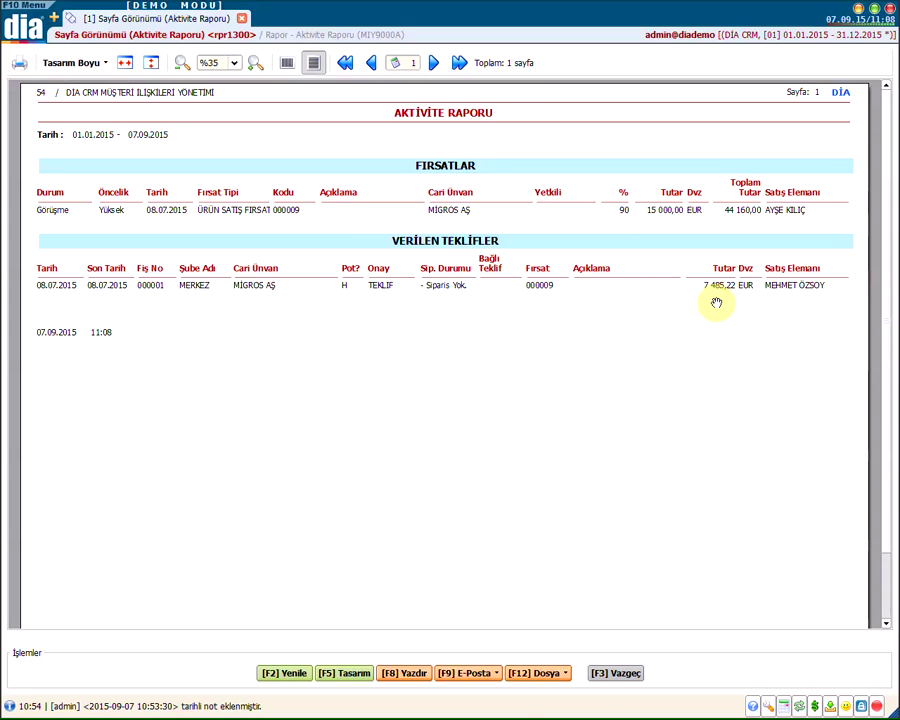
key("F3")
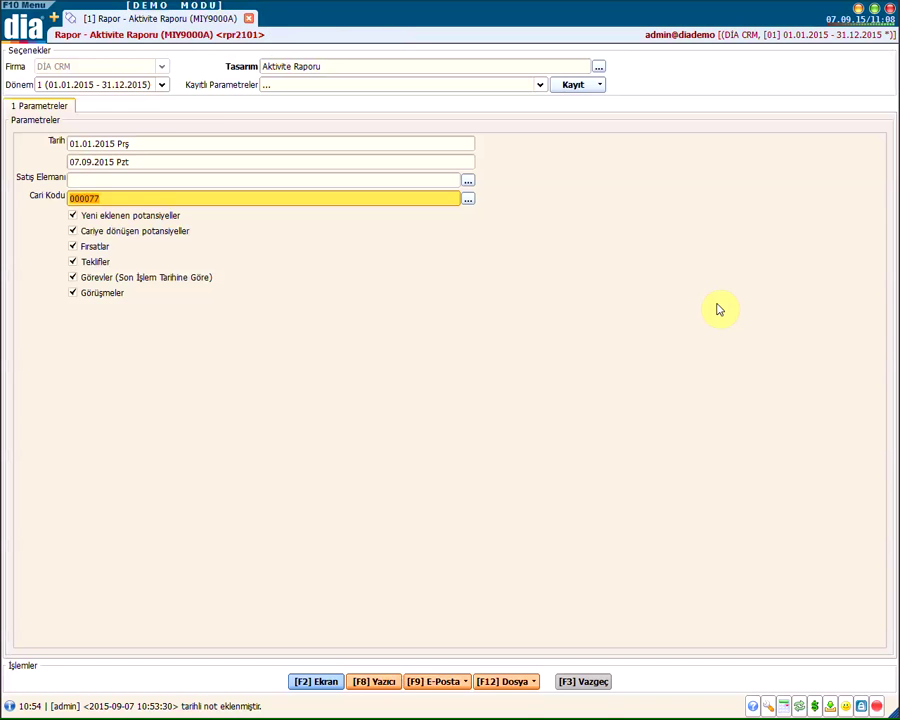
key("F3")
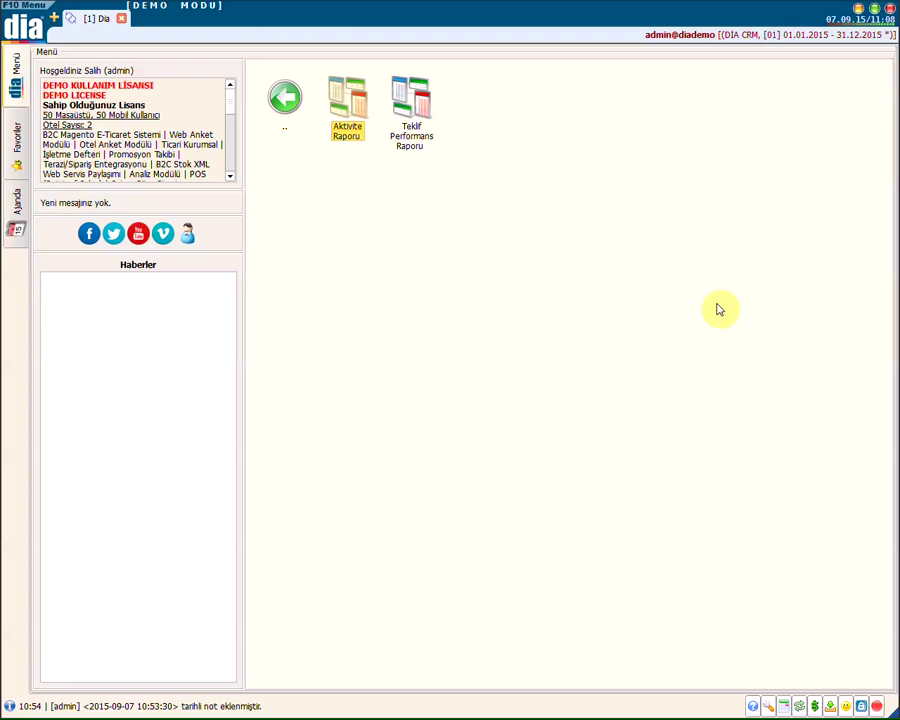
Open Teklif Performans Raporu and set its date range from 01.07.2015 to 31.08.2015
left_click(433, 106)
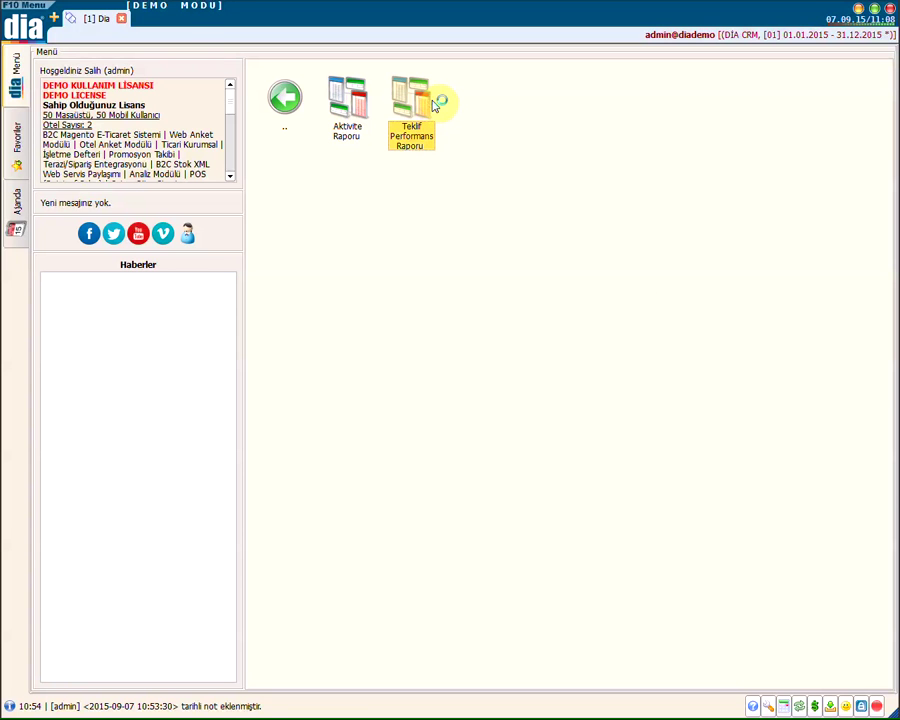
double_click(435, 106)
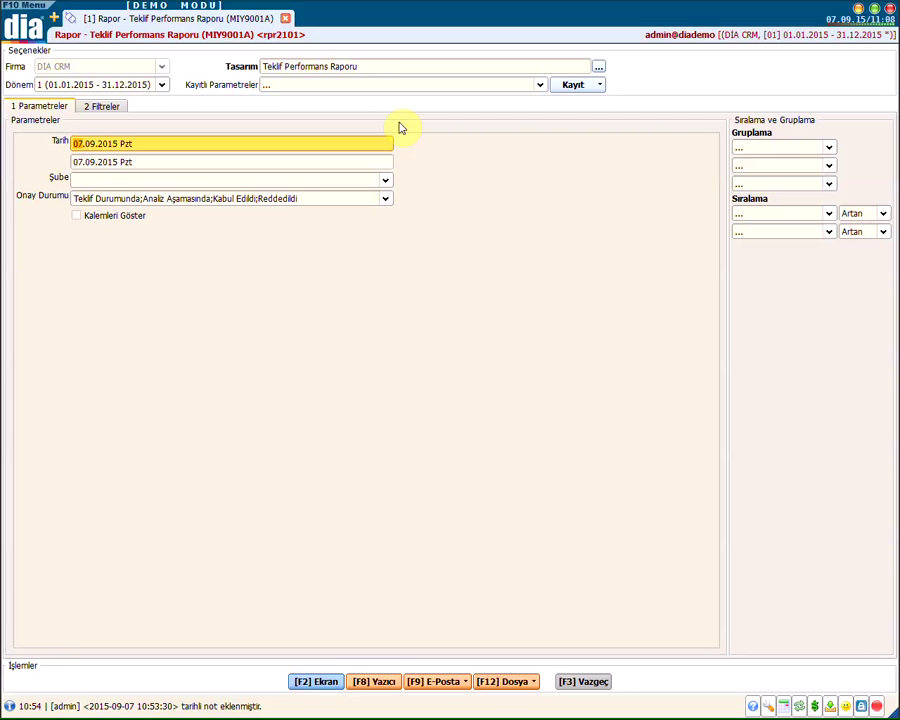
type("0107")
key("Return")
type("3108")
key("Return")
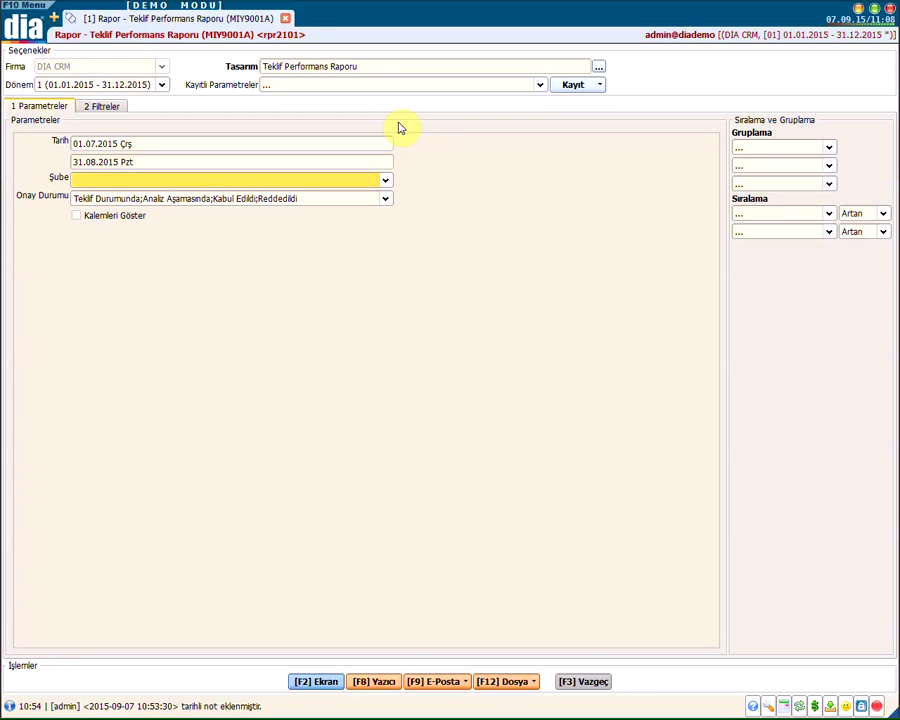
Limit Onay Durumu to Teklif Durumunda and Analiz Aşamasında, enable Kalemleri Göster and run the offer performance report
left_click(386, 199)
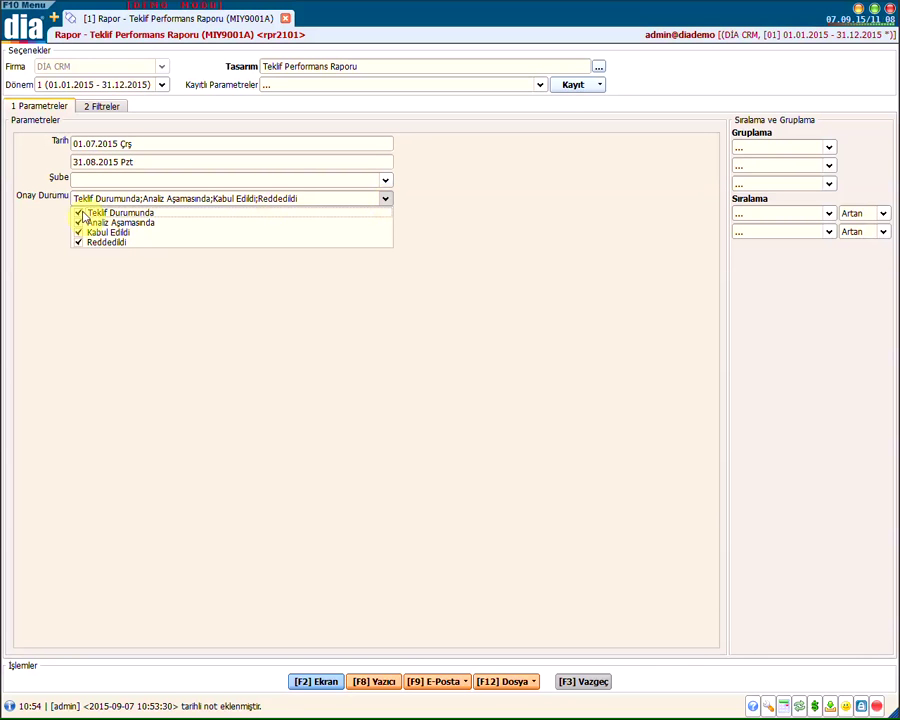
left_click(79, 232)
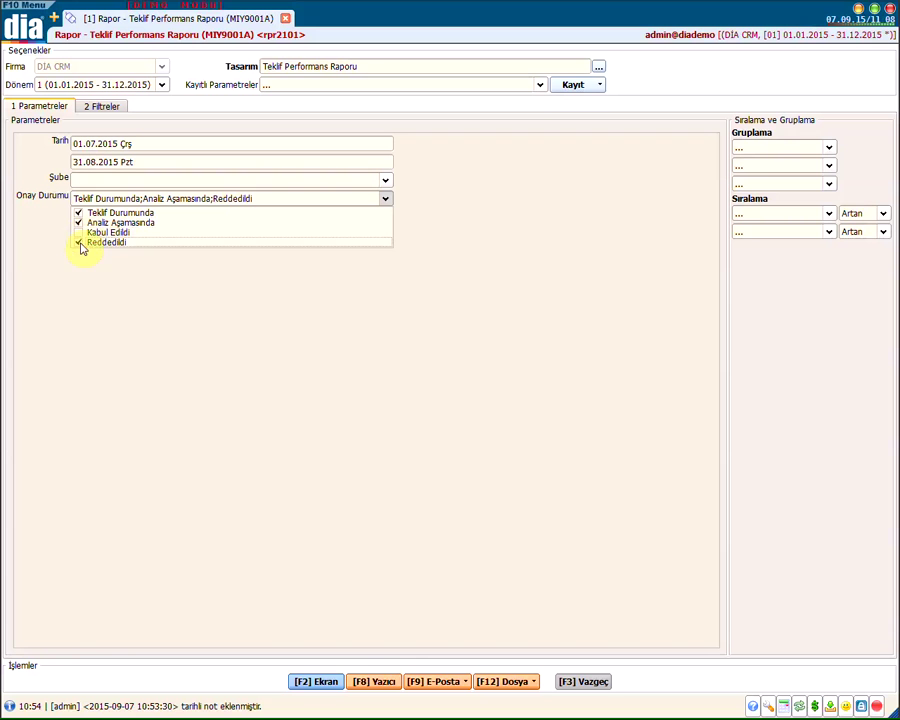
left_click(80, 243)
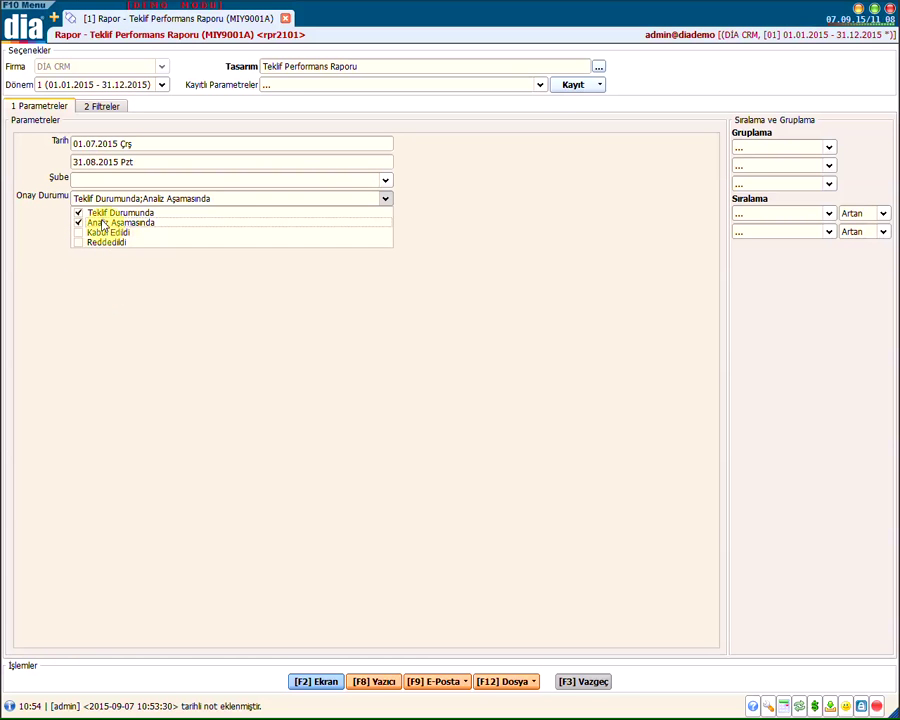
left_click(130, 313)
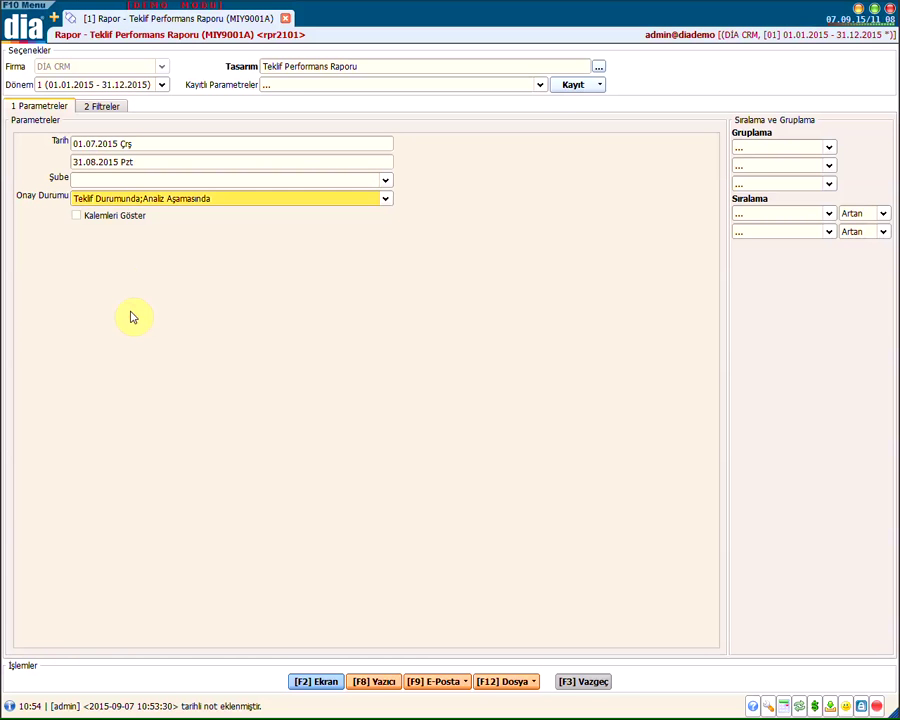
left_click(76, 216)
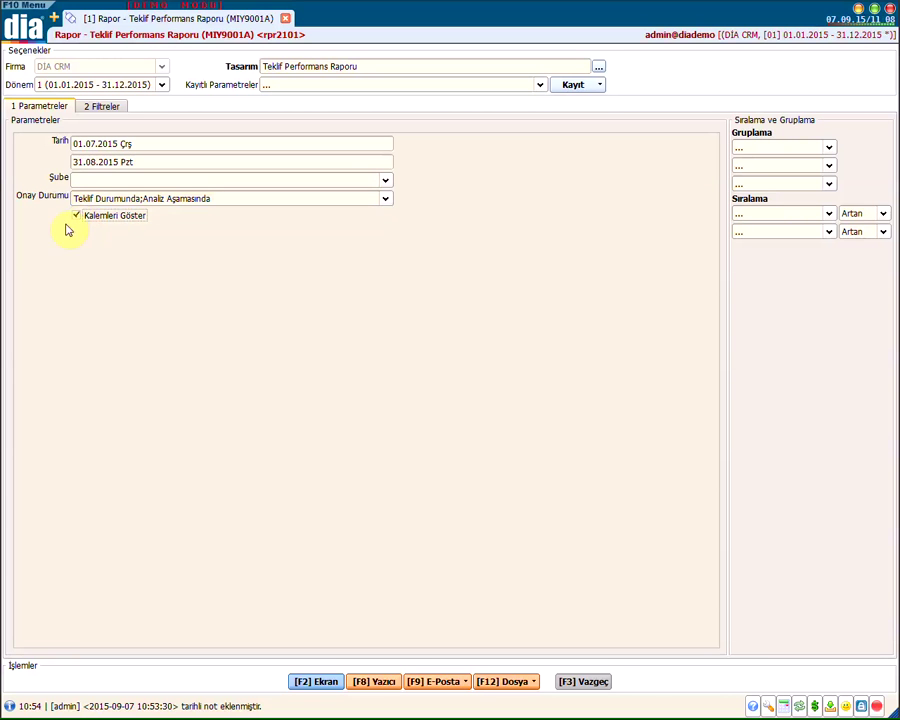
key("F2")
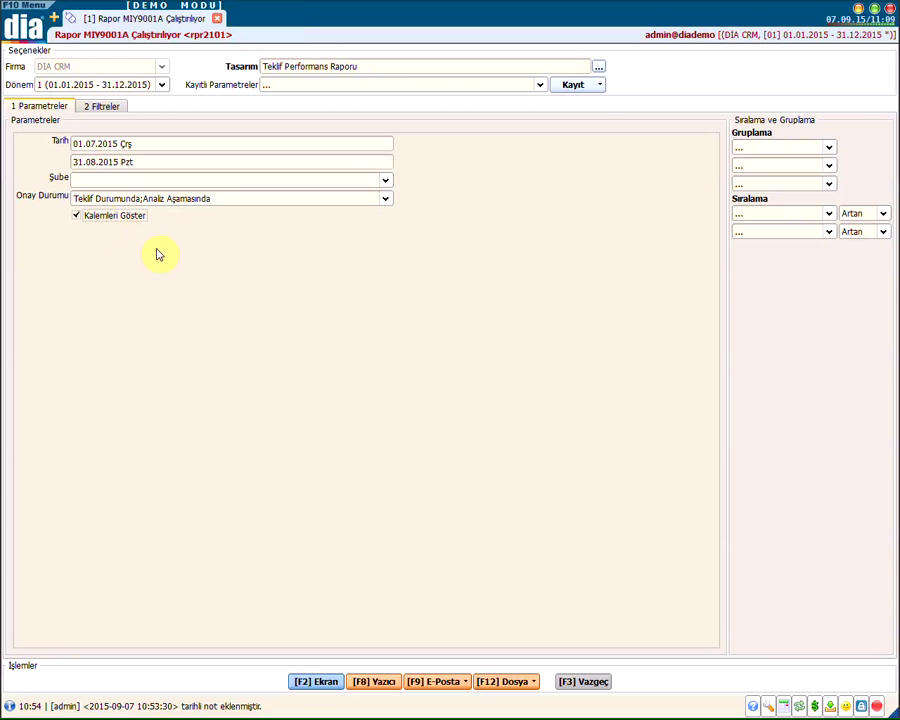
Restrict Şube to MERKEZ and display the Teklif Performans Raporu on screen with its item lines
left_click(385, 182)
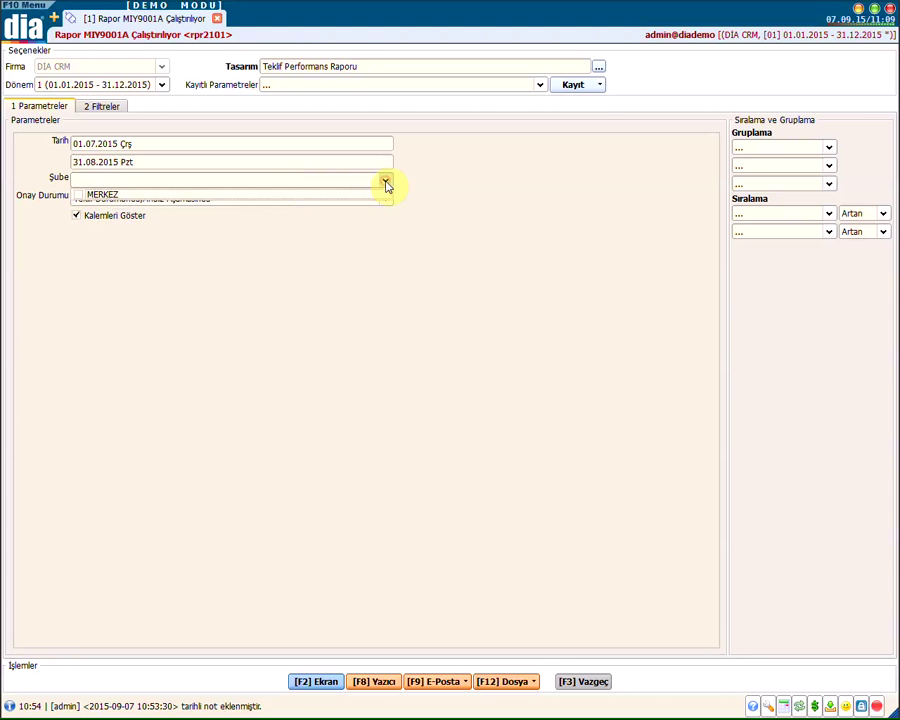
left_click(79, 194)
left_click(228, 320)
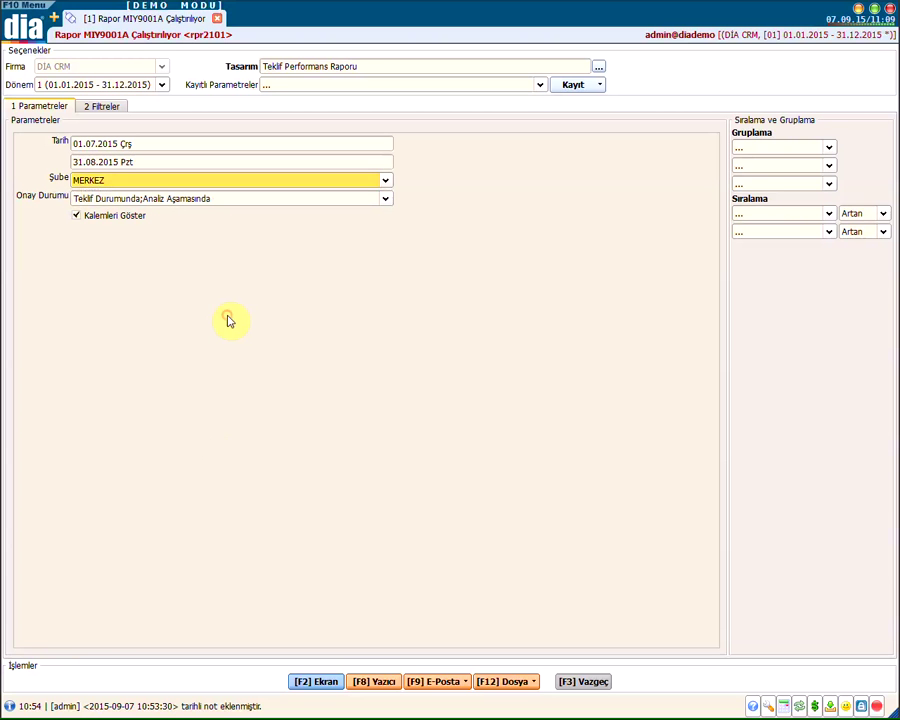
left_click(323, 682)
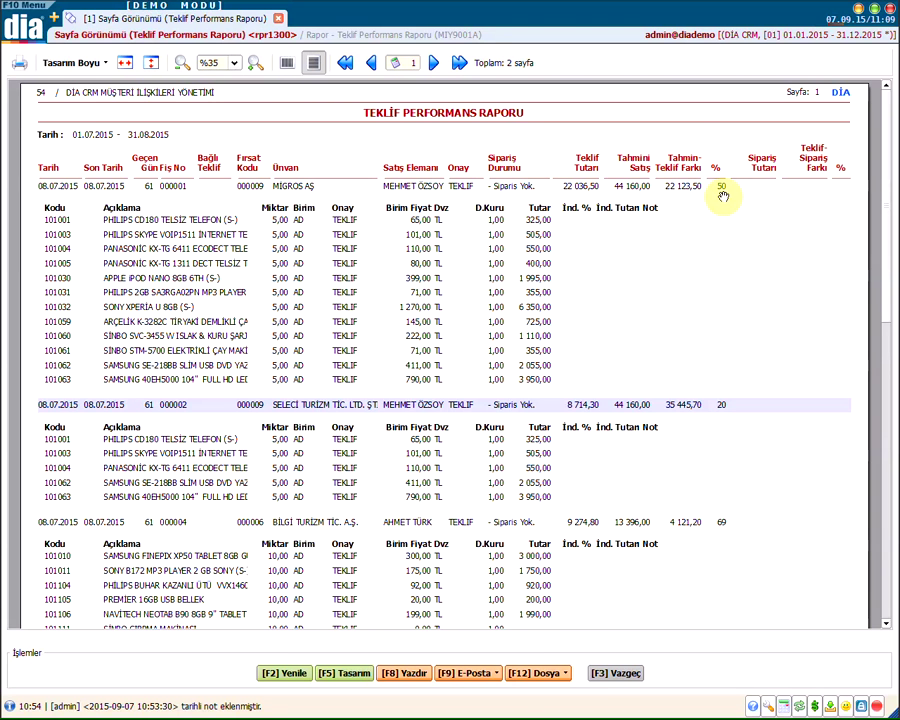
Return to the report parameters, turn off Kalemleri Göster and display the offer performance report again without item lines
left_click(612, 672)
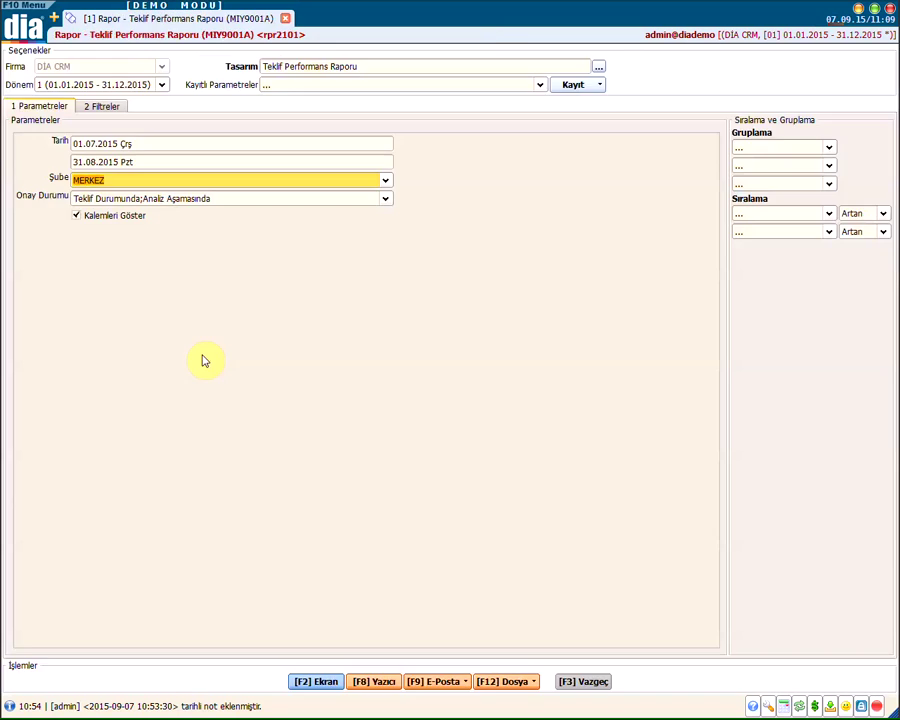
left_click(96, 215)
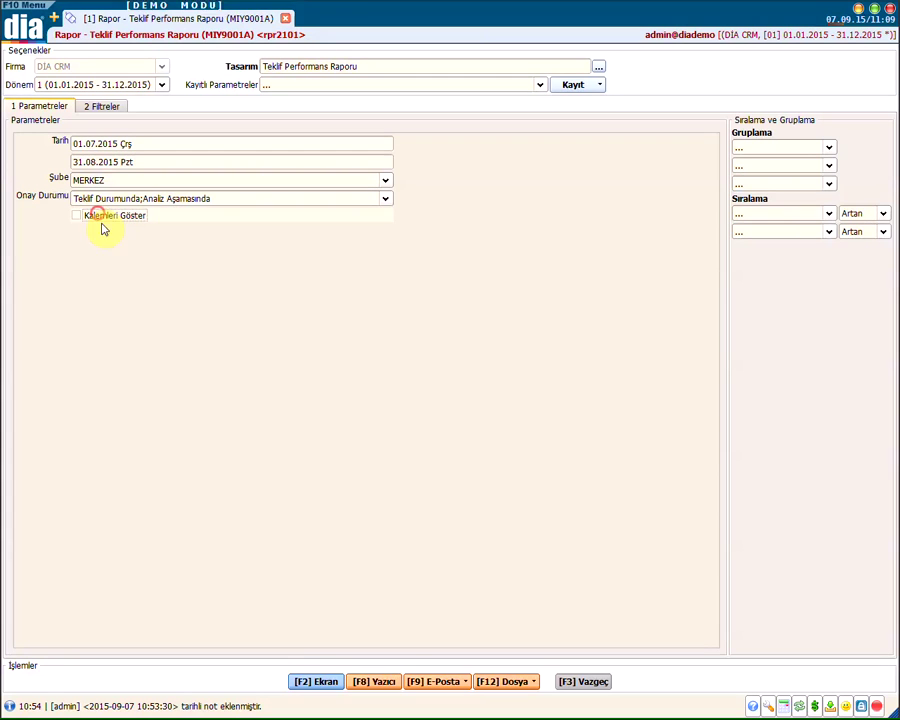
left_click(313, 682)
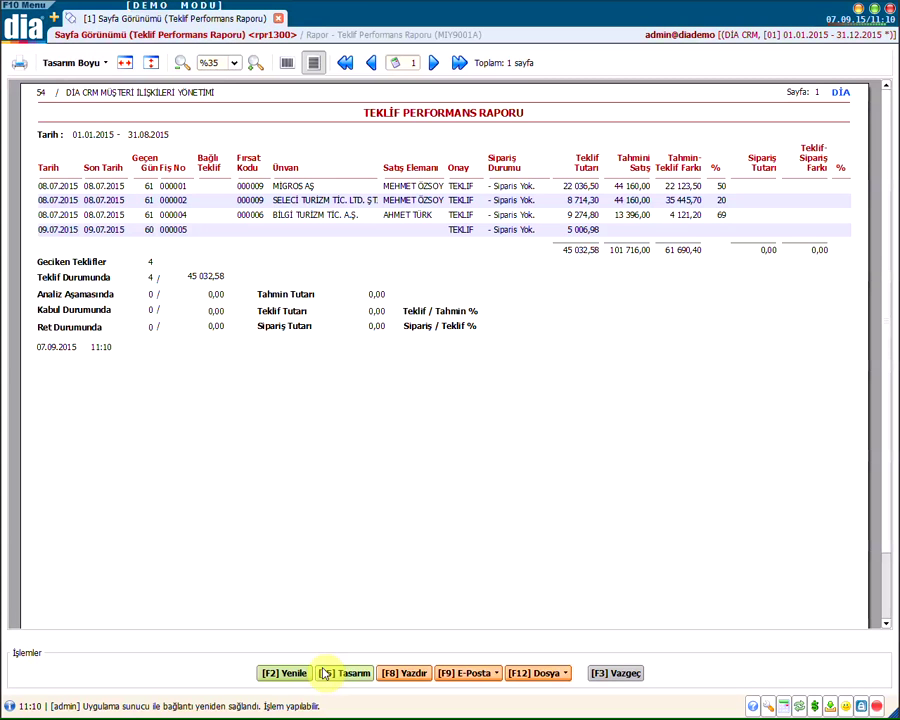